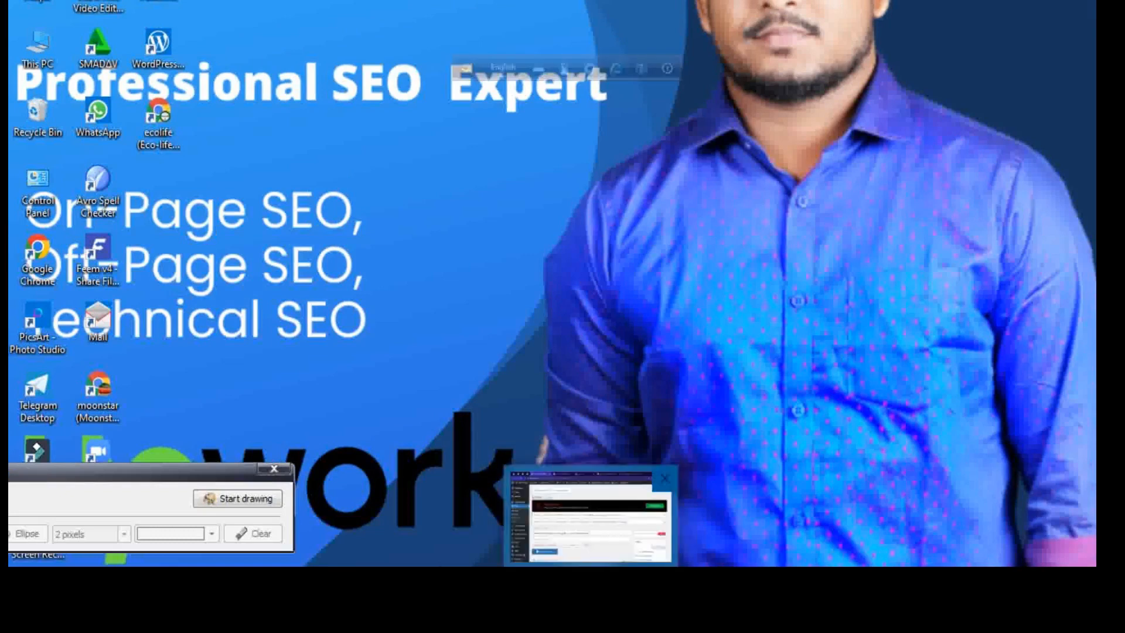
Step: Switch to the WordPress Edit Post page and bring the post's title field into view
click(591, 589)
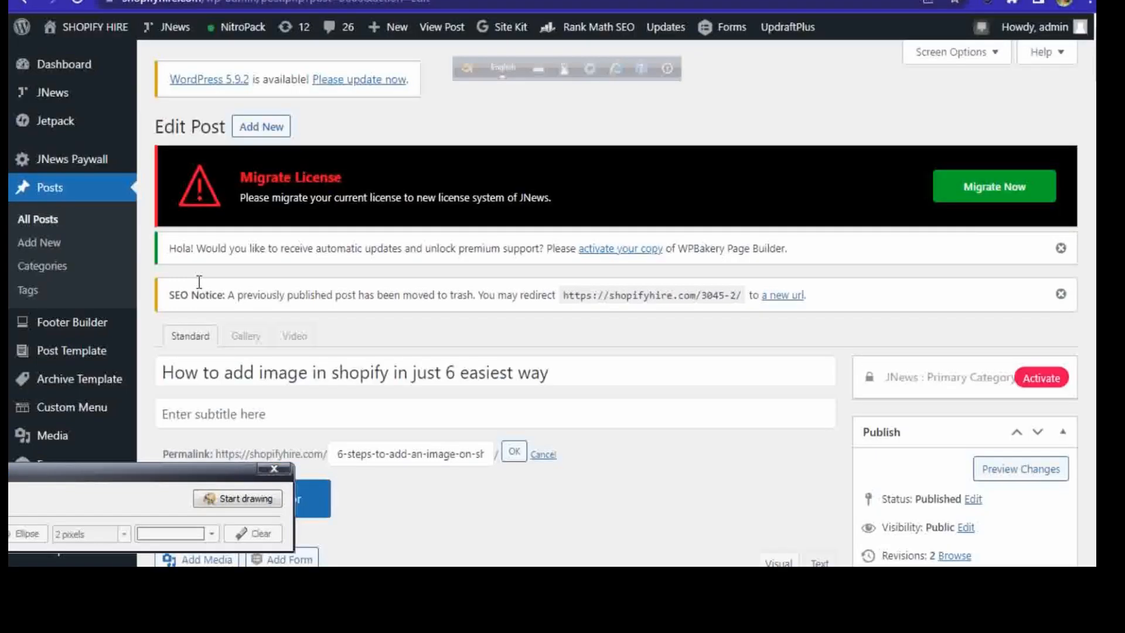
scroll(615, 304, down, 3)
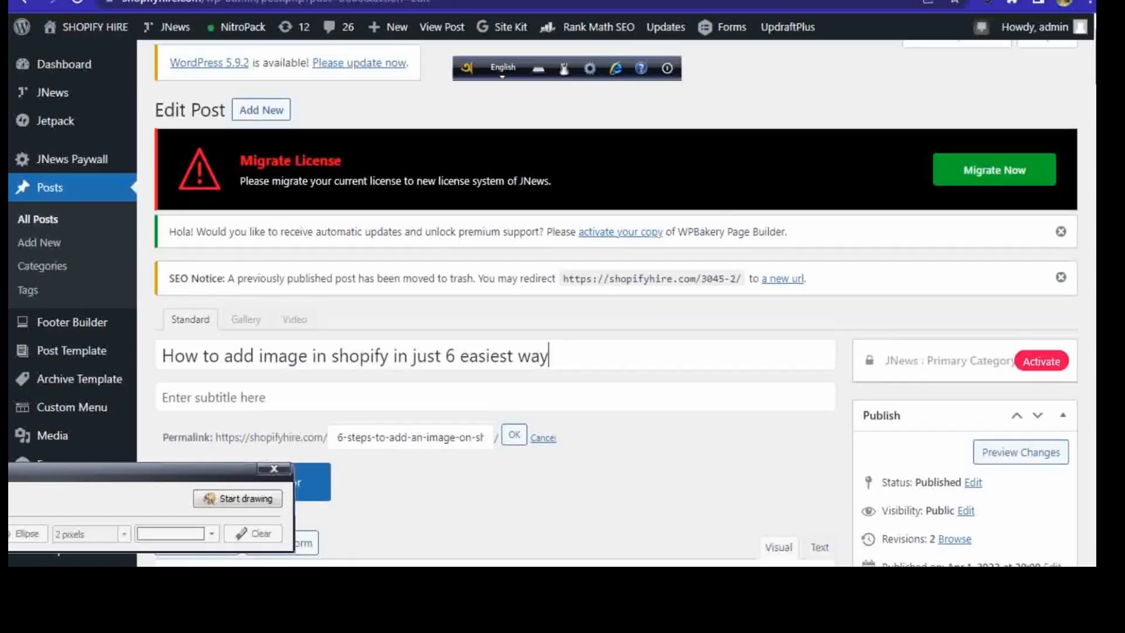
scroll(290, 54, up, 1)
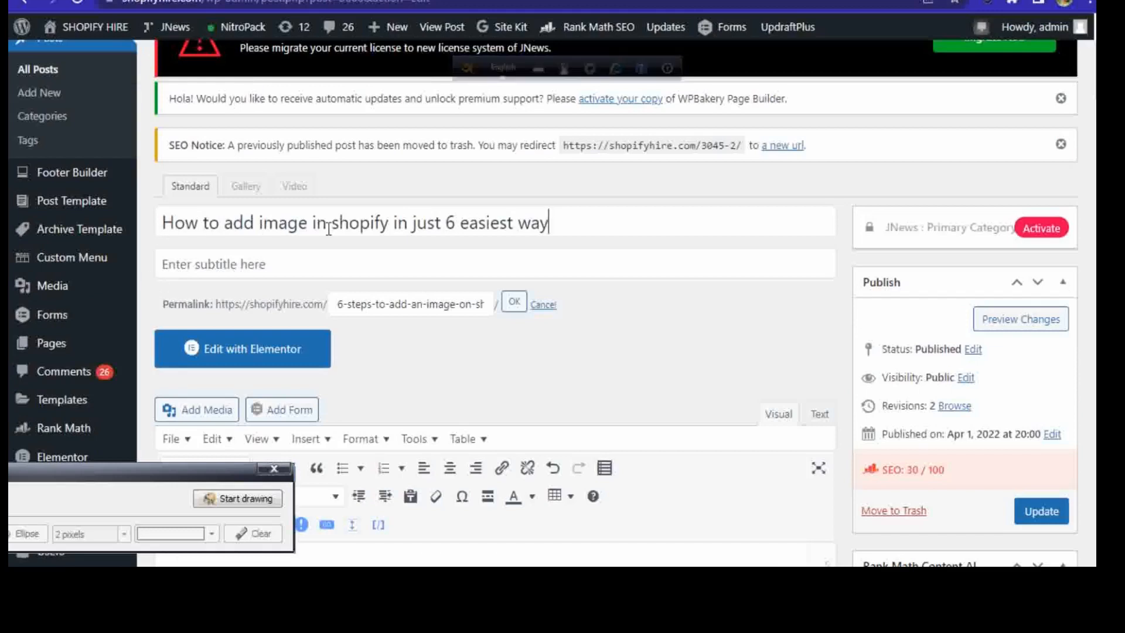
click(566, 225)
scroll(566, 225, up, 1)
scroll(323, 208, down, 2)
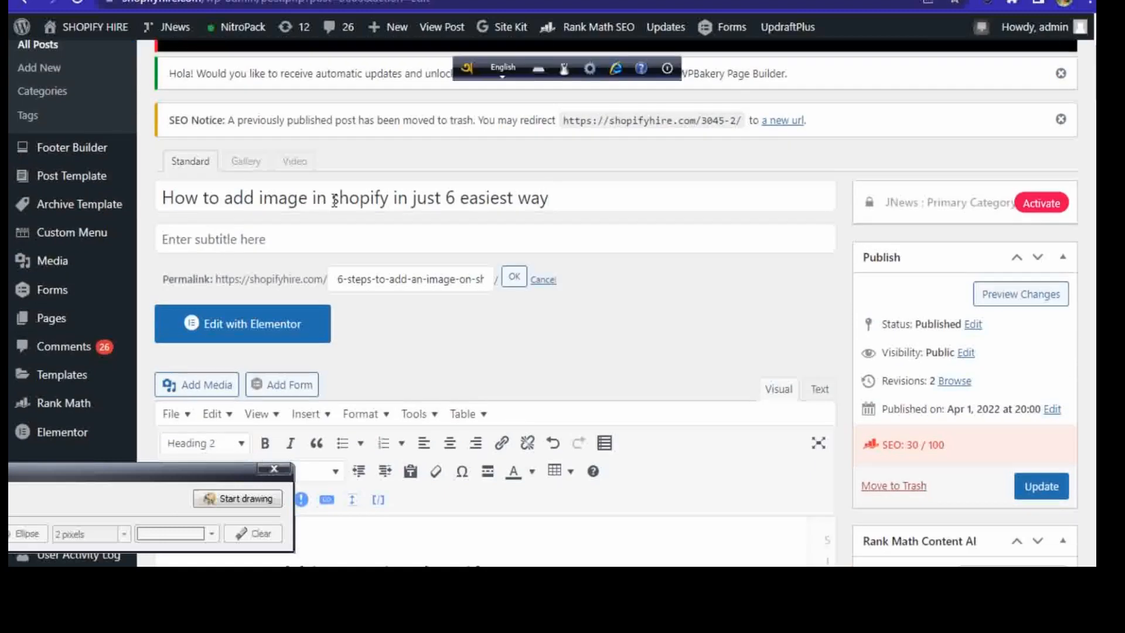
Step: Examine the focus keyword "How to add image in shopify" within the post title
drag(332, 201, 368, 199)
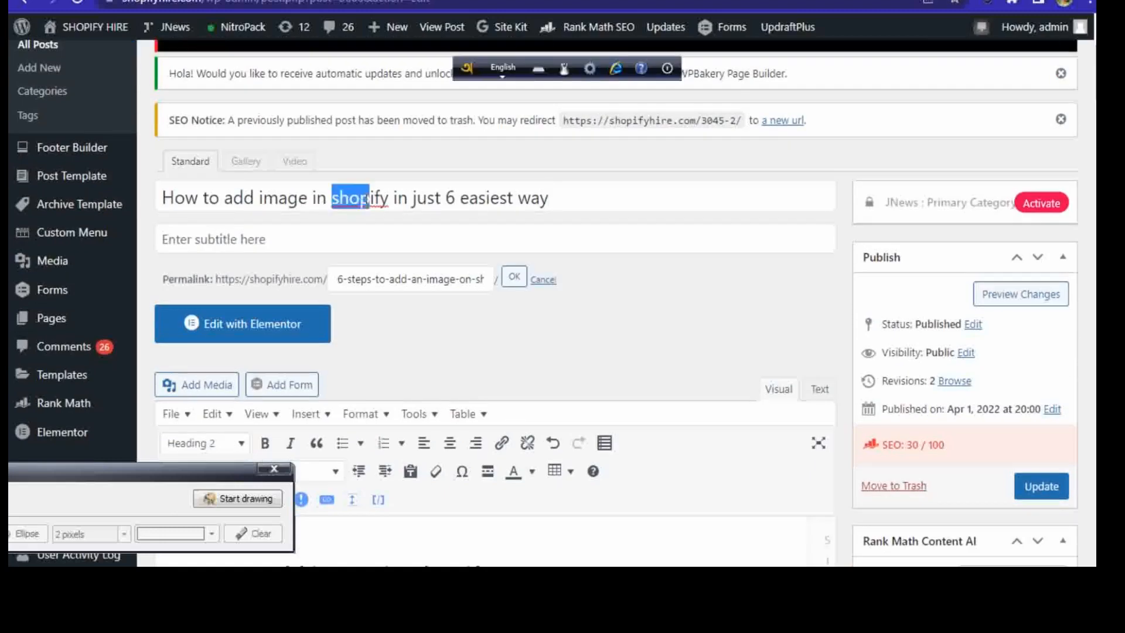
click(589, 197)
drag(220, 199, 393, 199)
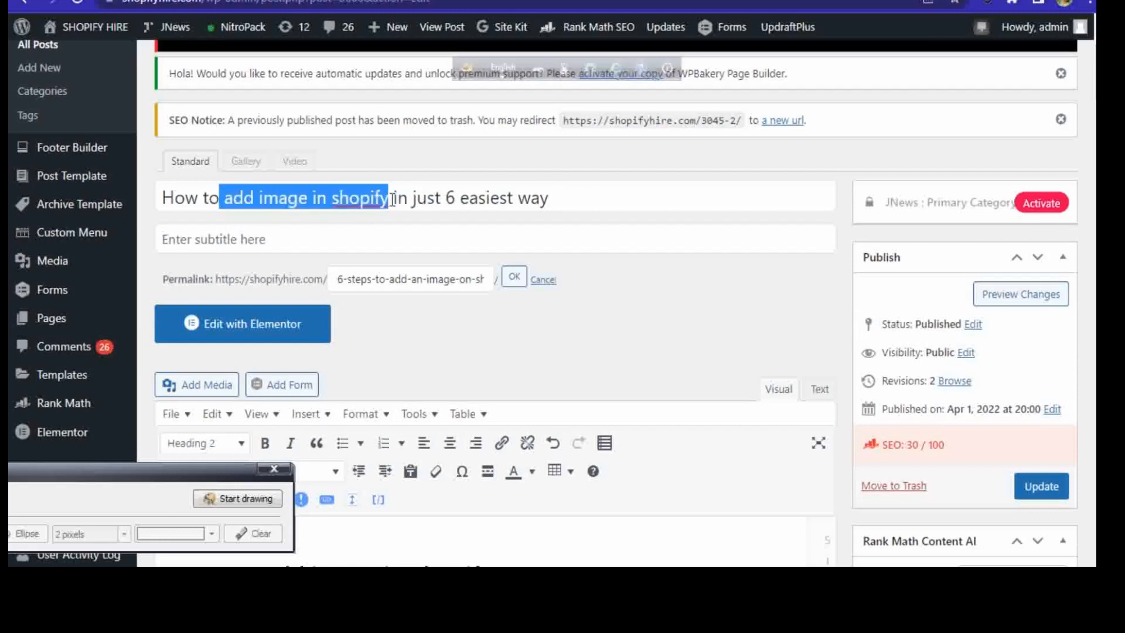
click(598, 197)
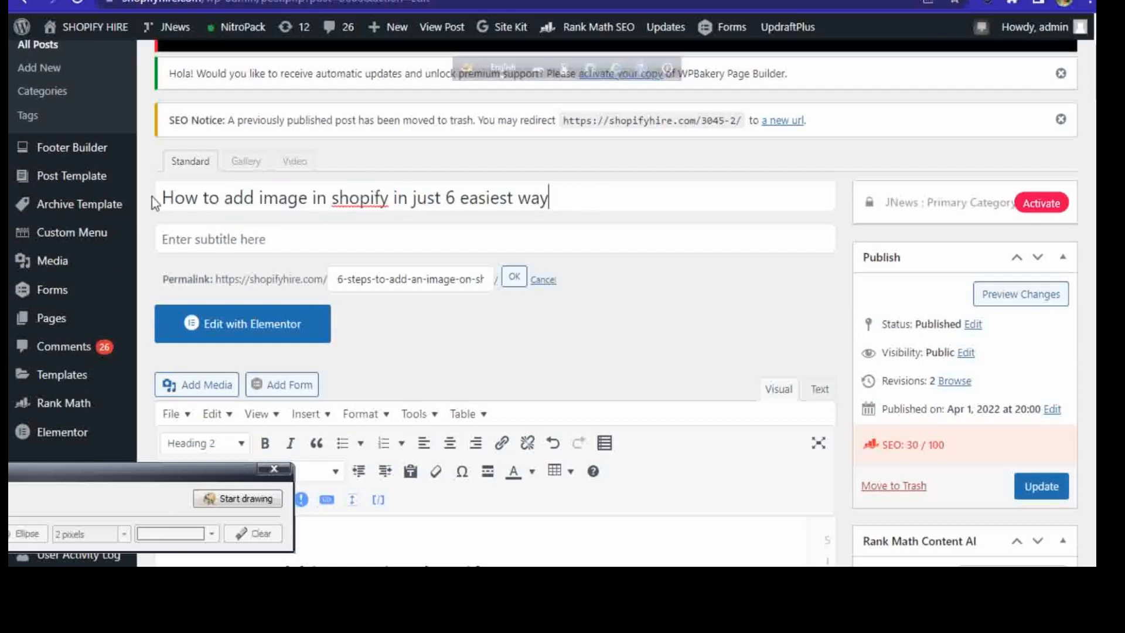
drag(157, 198, 381, 204)
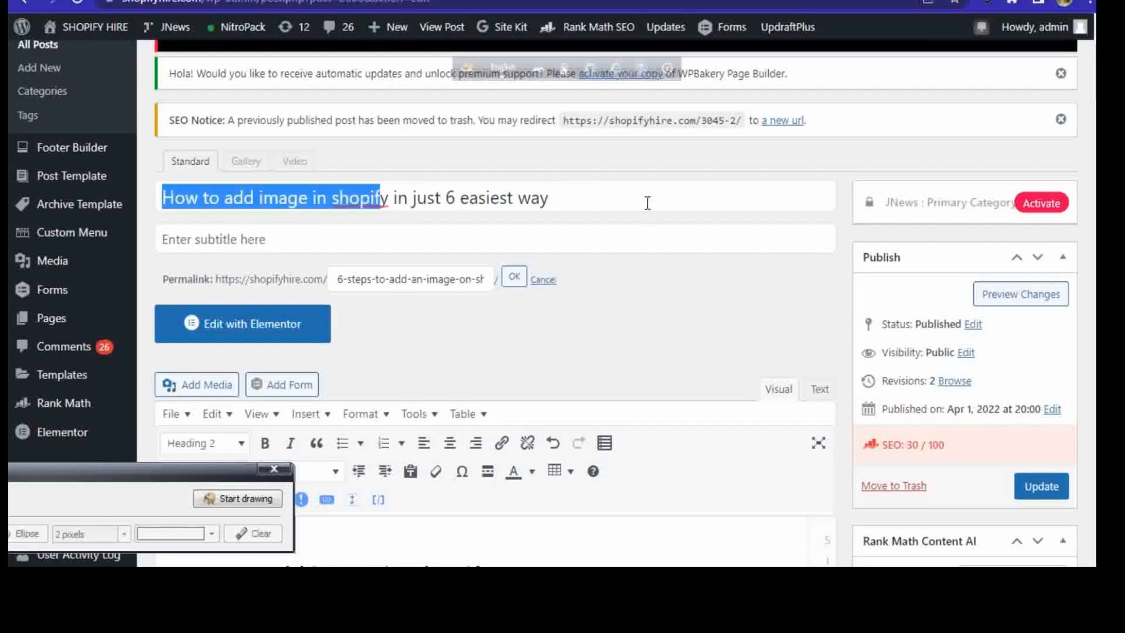
click(637, 198)
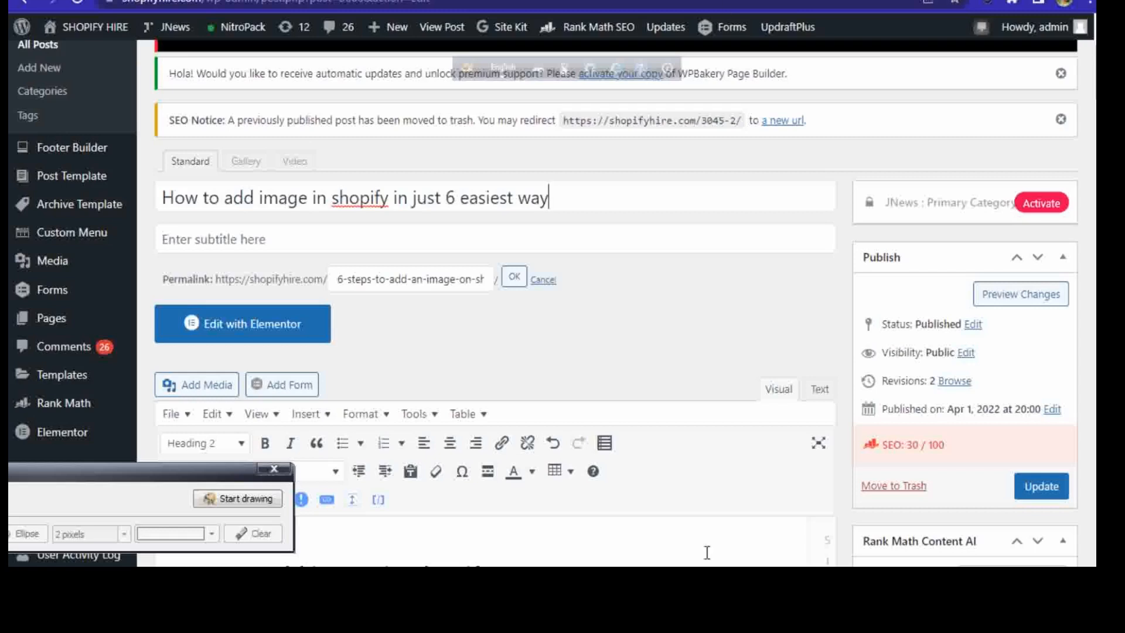
Step: Switch to Moz Keyword Suggestions and examine the entry "how to add image in shopify" and the other suggestions for "add an image on shopify"
click(641, 581)
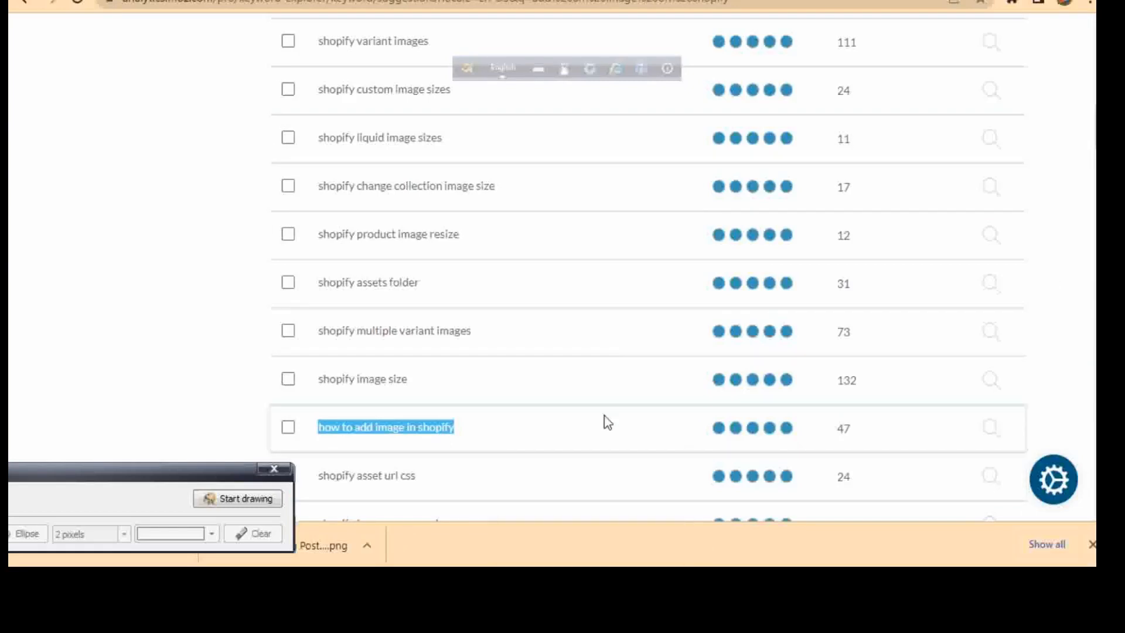
click(480, 437)
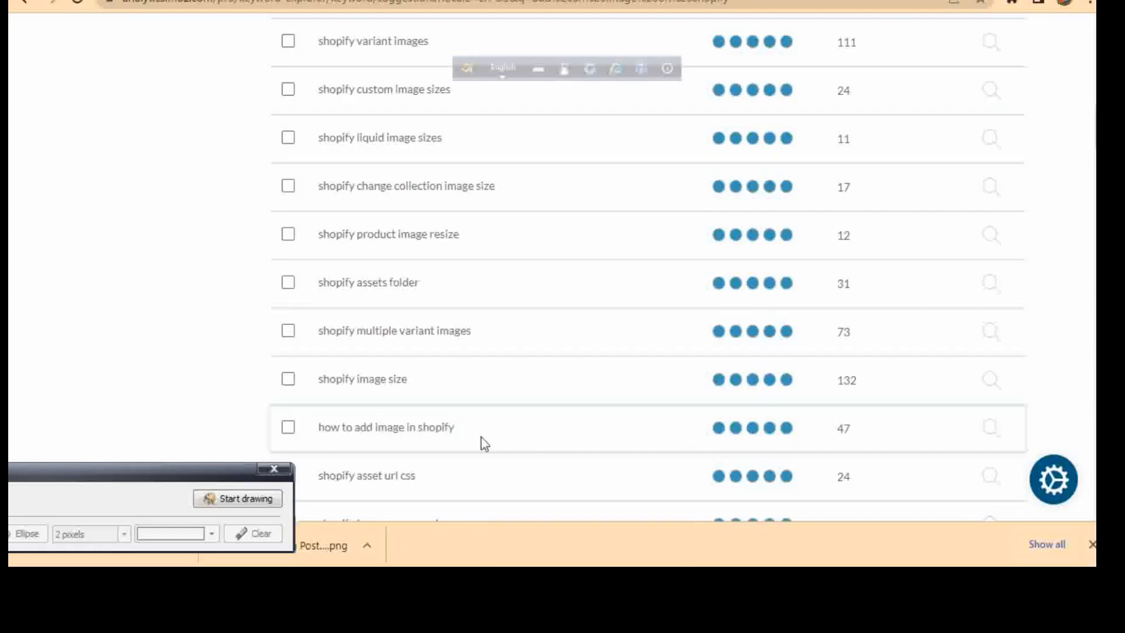
click(288, 427)
scroll(648, 270, down, 3)
scroll(648, 270, up, 15)
scroll(648, 269, down, 5)
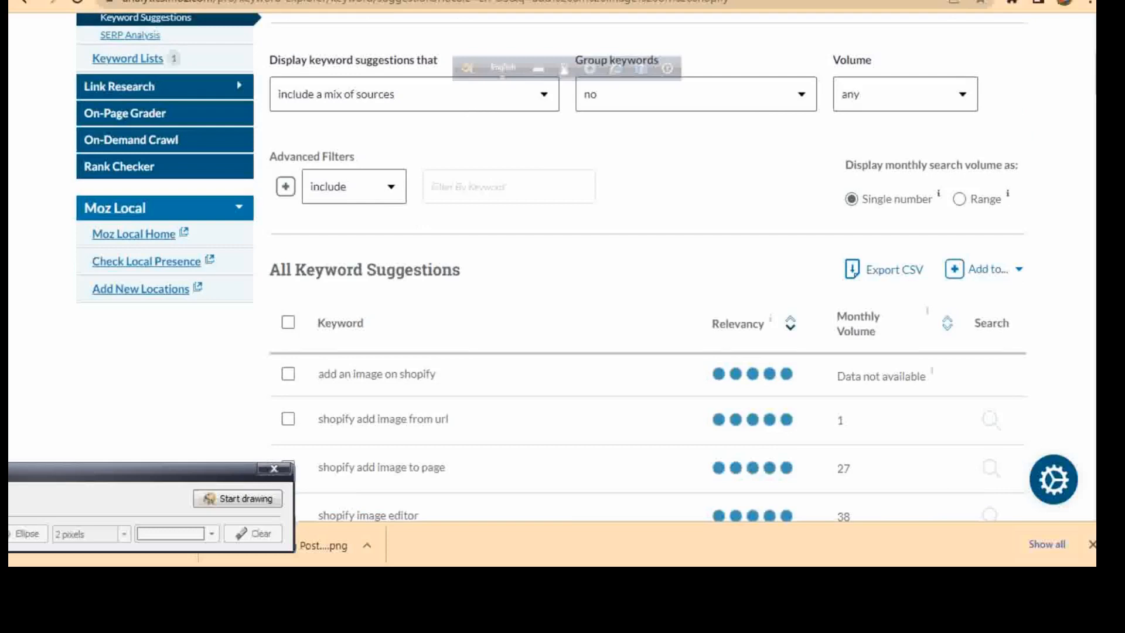
scroll(1073, 127, down, 3)
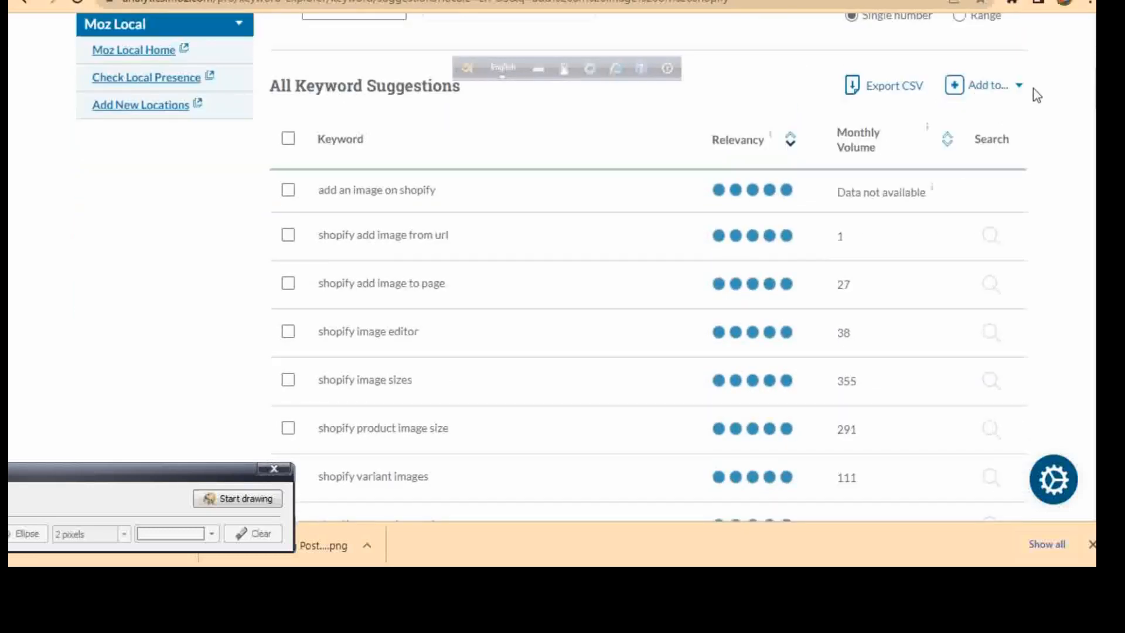
scroll(1093, 100, down, 9)
scroll(649, 272, up, 12)
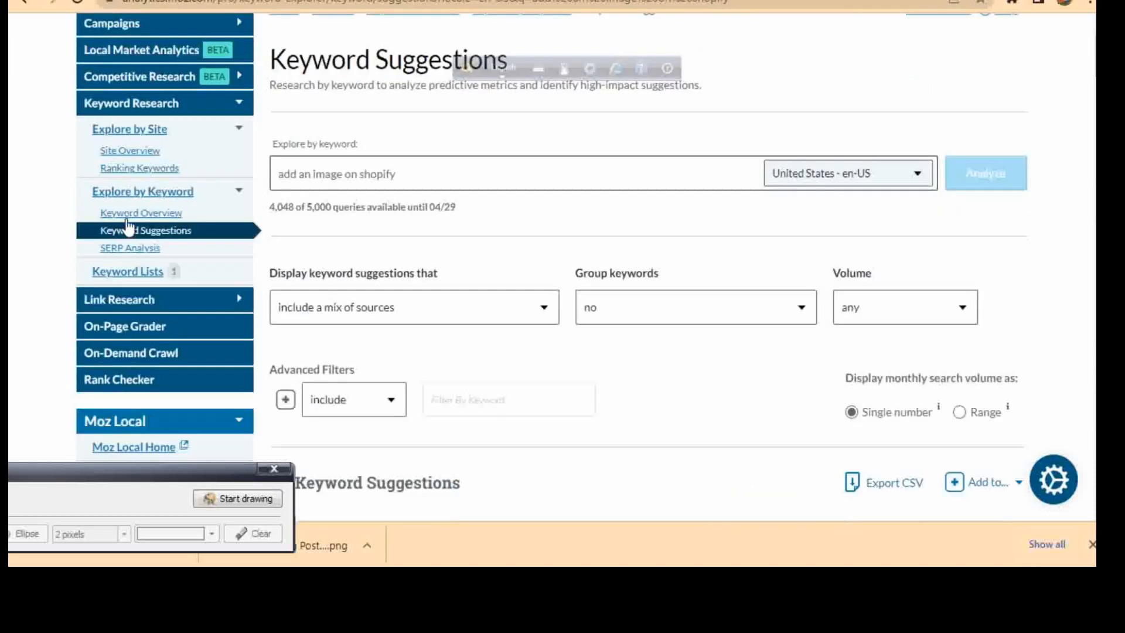
Step: Analyze the keyword "How to add image in shopify" in Keyword Overview for United States - en-US and review its metrics
click(136, 216)
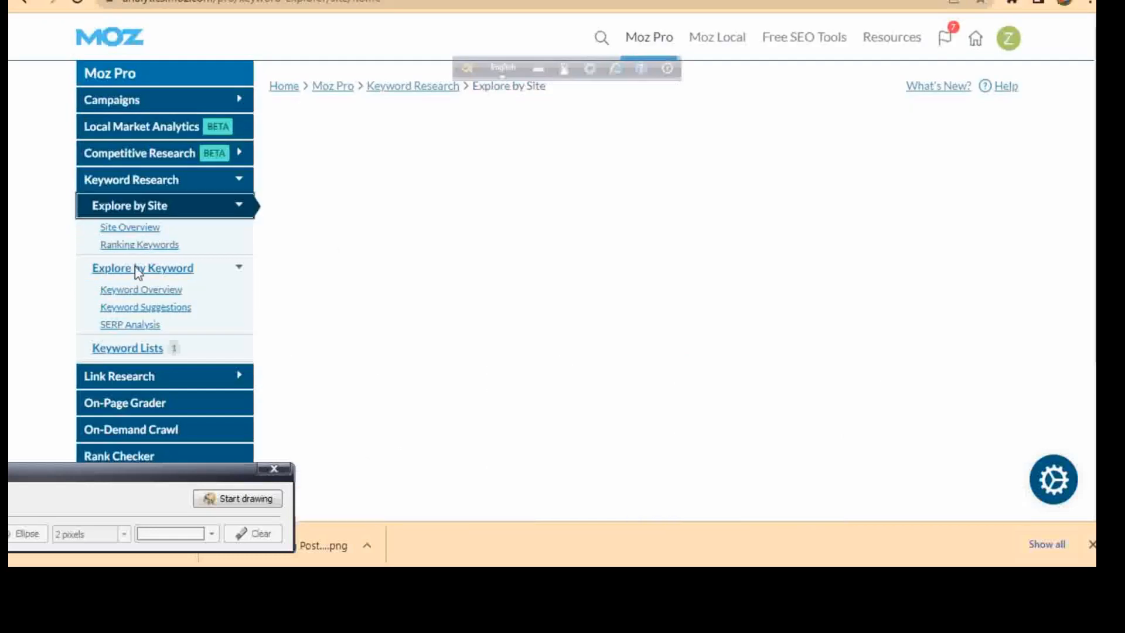
click(159, 293)
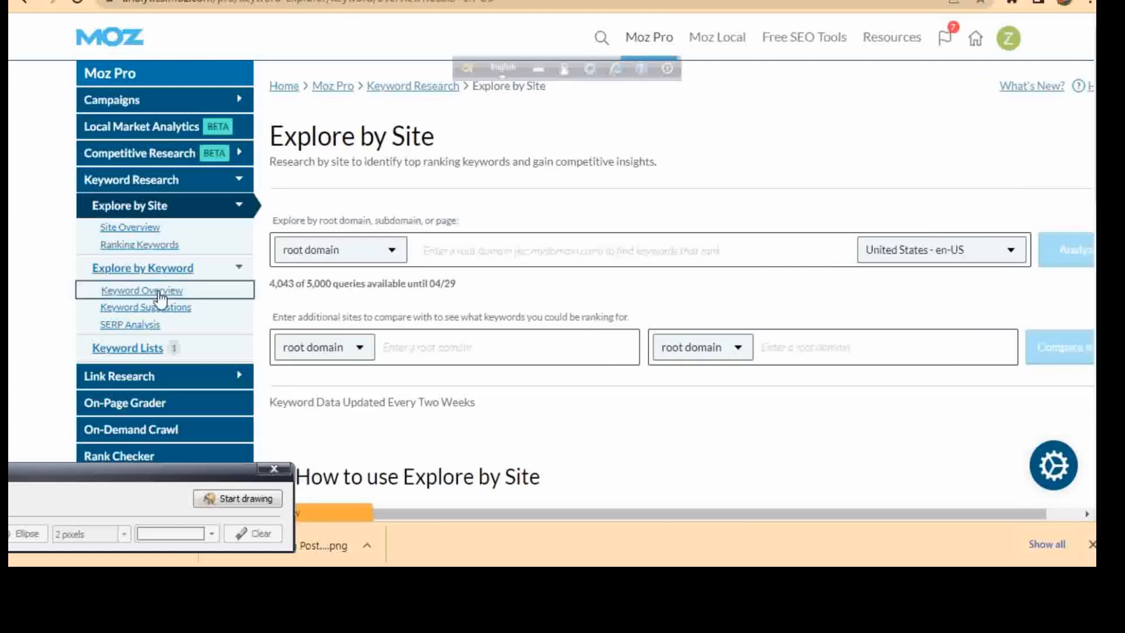
right_click(306, 256)
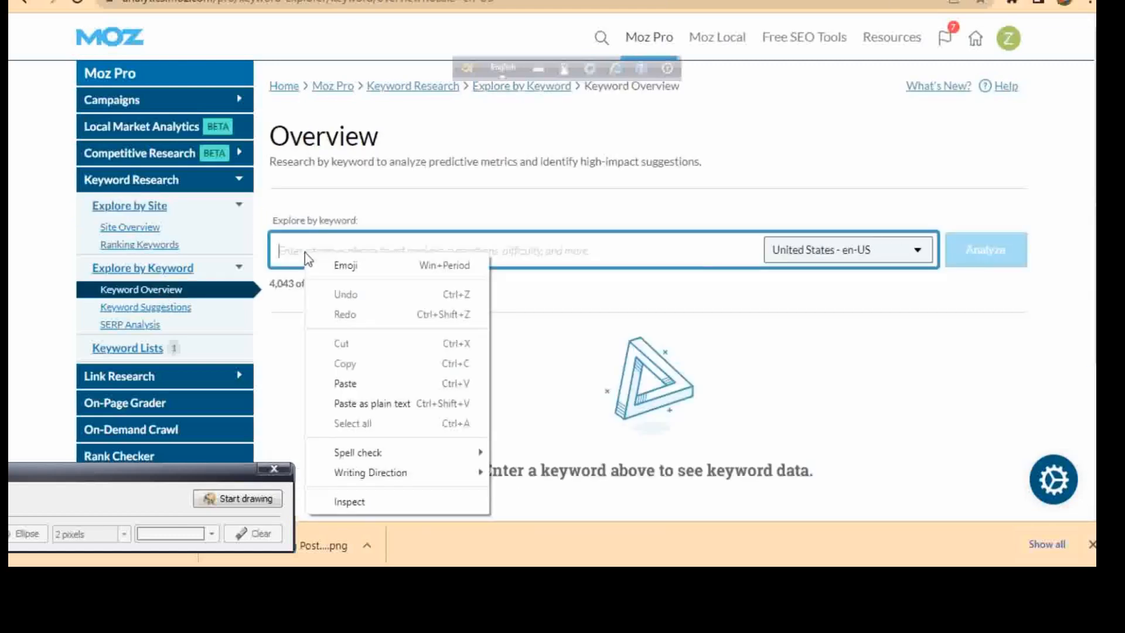
click(329, 381)
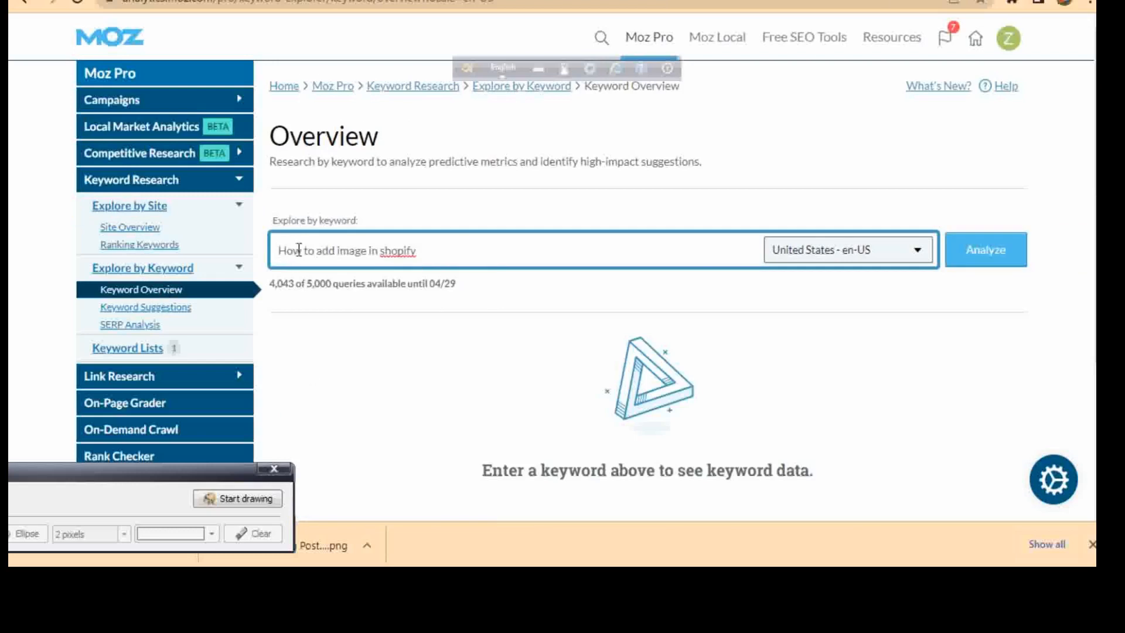
click(992, 256)
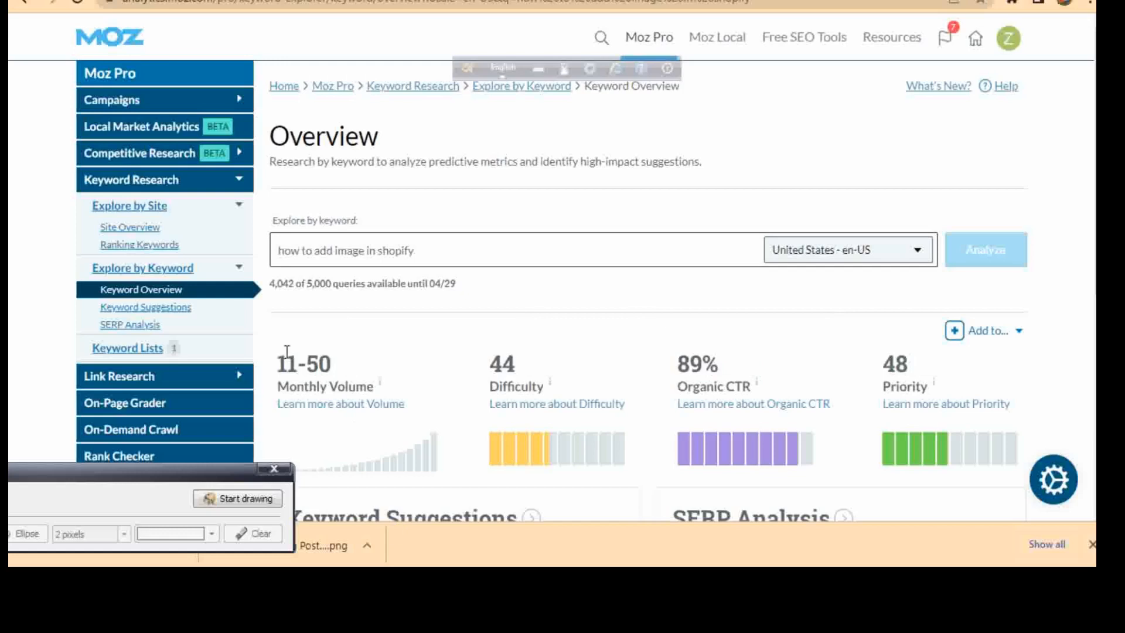
scroll(1048, 169, down, 2)
scroll(467, 147, down, 3)
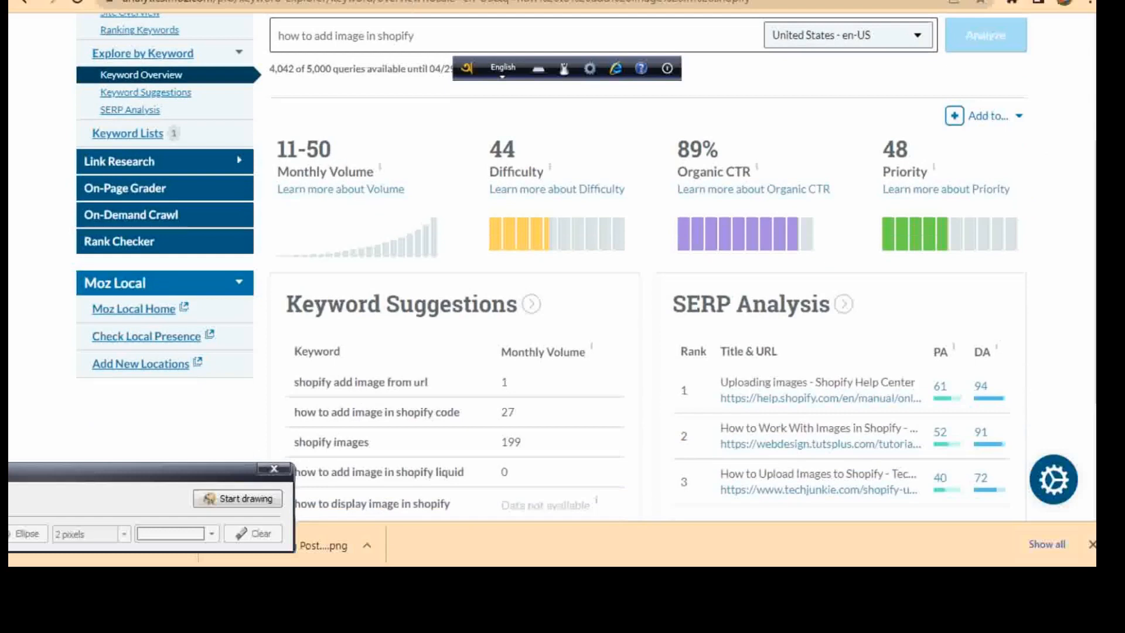
Step: Copy the analyzed keyword "how to add image in shopify" and return to the WordPress post editor
drag(413, 38, 275, 40)
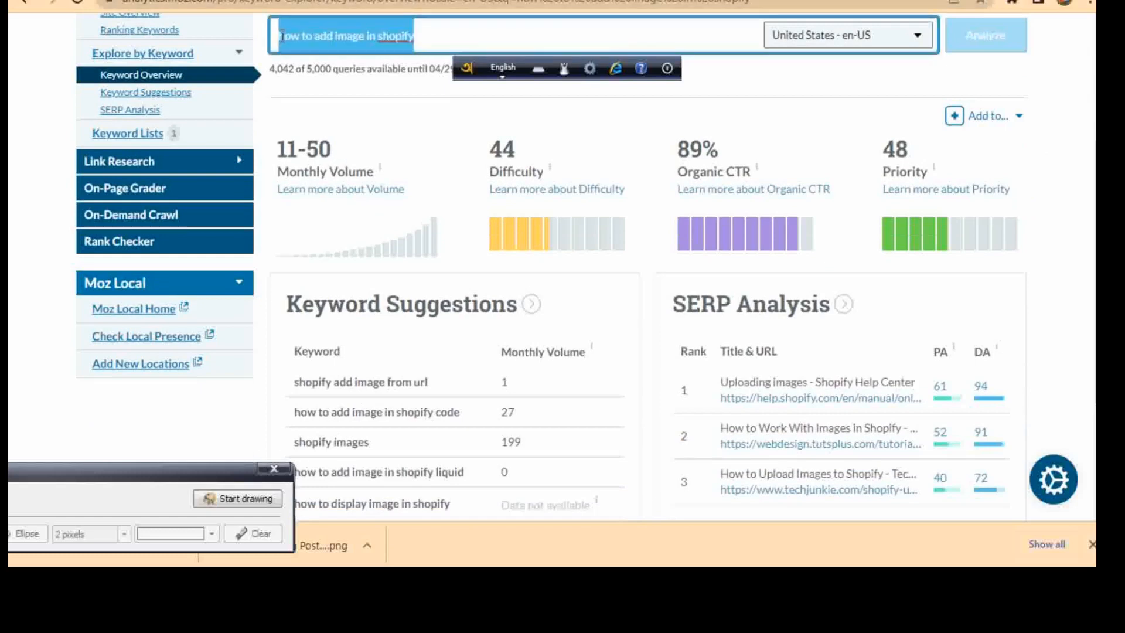
right_click(282, 37)
click(321, 97)
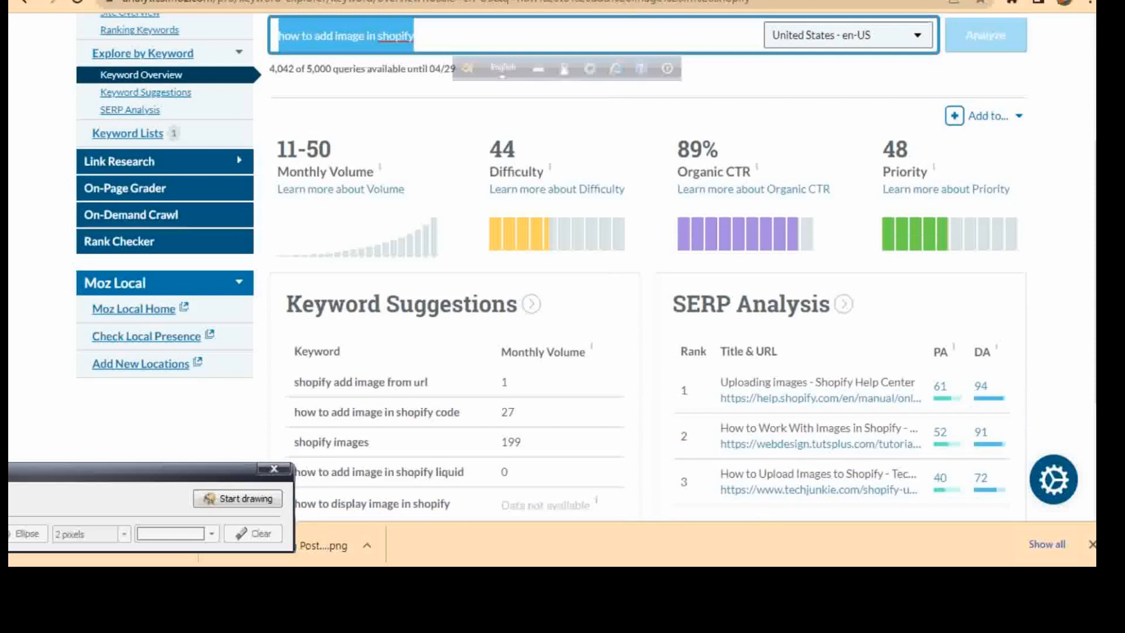
click(106, 1)
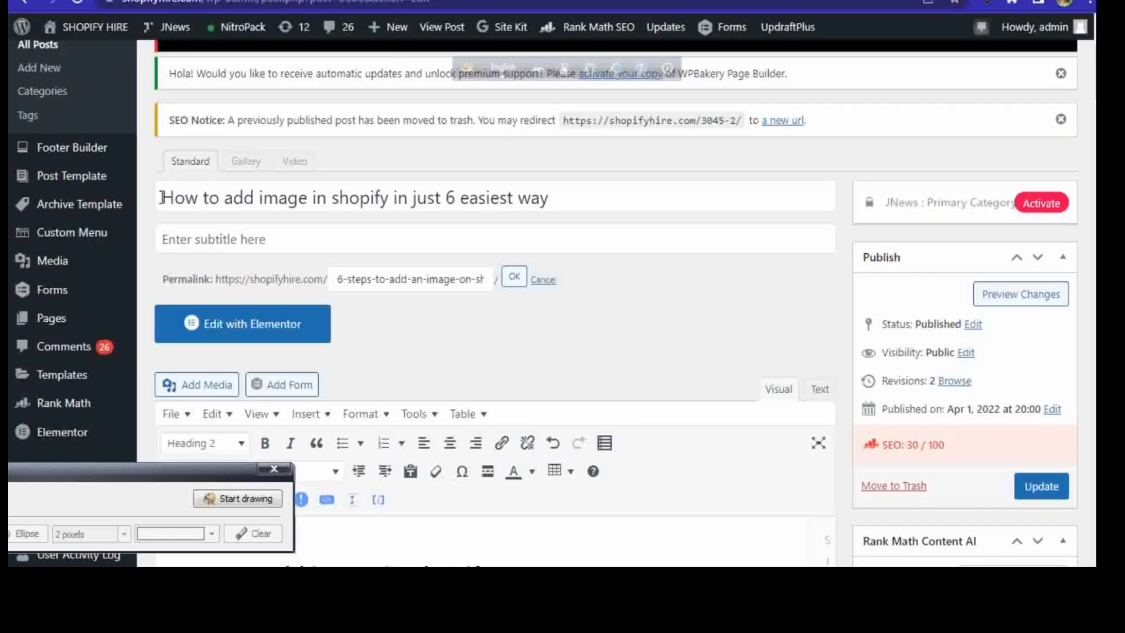
Step: Compare the keyword part of the post title with the added phrase "in just 6 easiest way"
drag(380, 197, 163, 197)
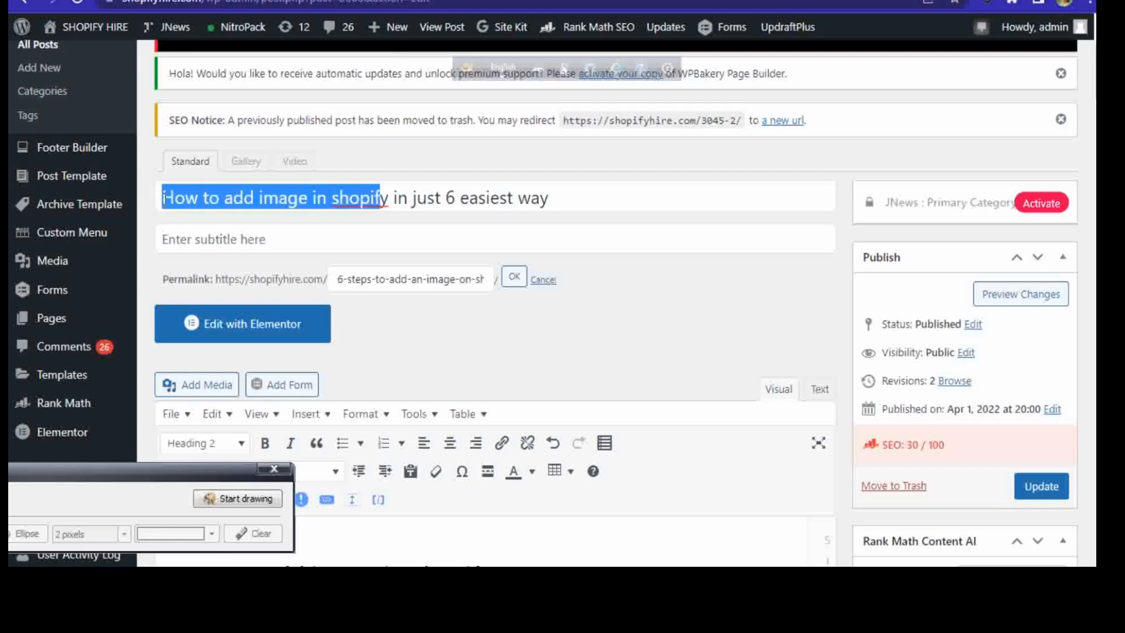
click(549, 198)
drag(388, 197, 564, 196)
click(565, 195)
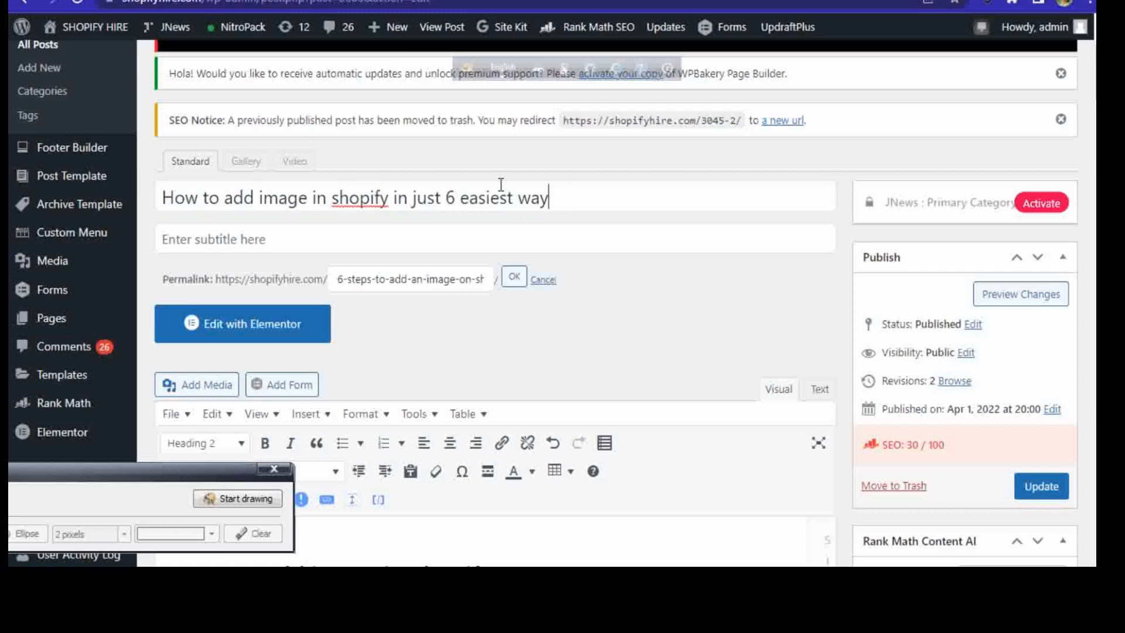
drag(537, 198, 388, 198)
click(555, 191)
Step: Paste the copied keyword as the post's subtitle and capitalize its first letter to read "How to add image in shopify"
click(288, 239)
right_click(286, 239)
click(336, 366)
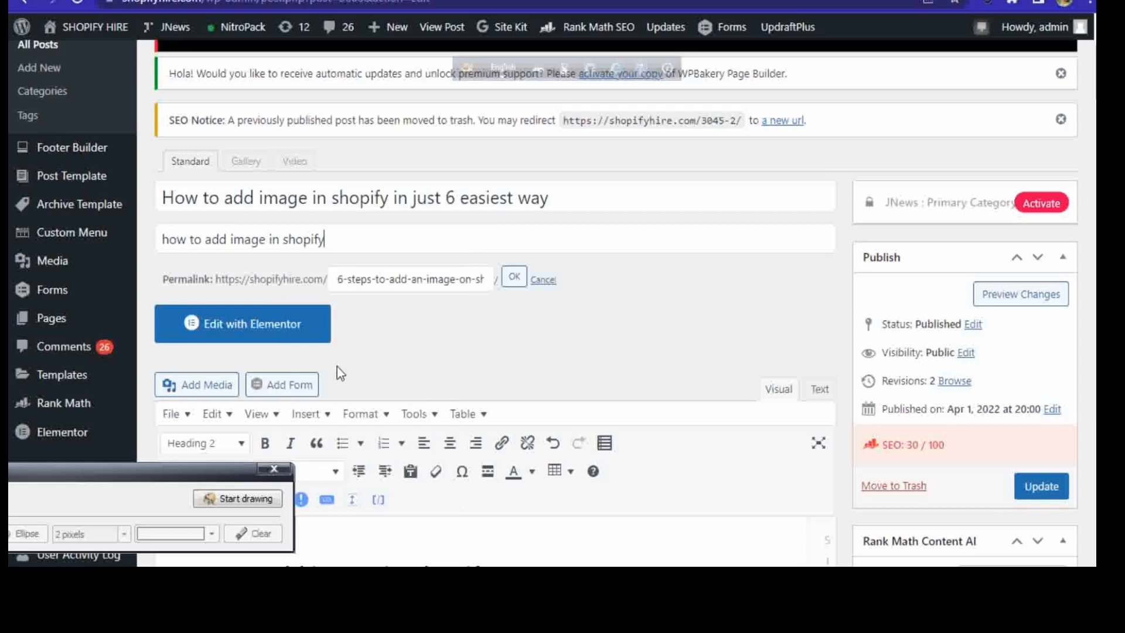
key(BackSpace)
text(H)
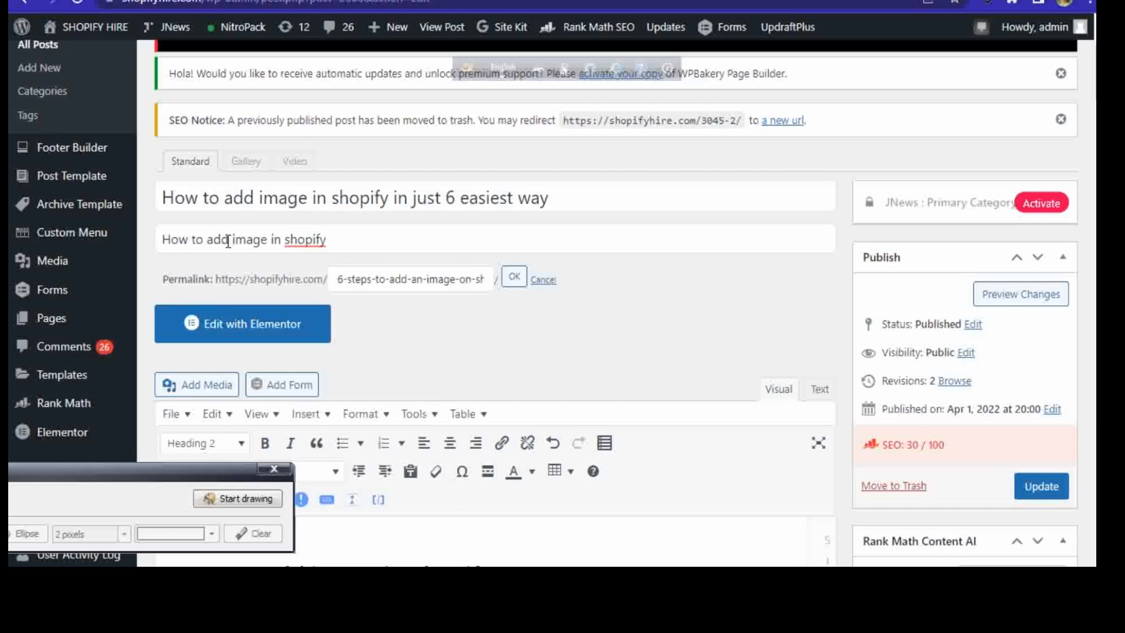
right_click(304, 241)
click(560, 220)
click(561, 220)
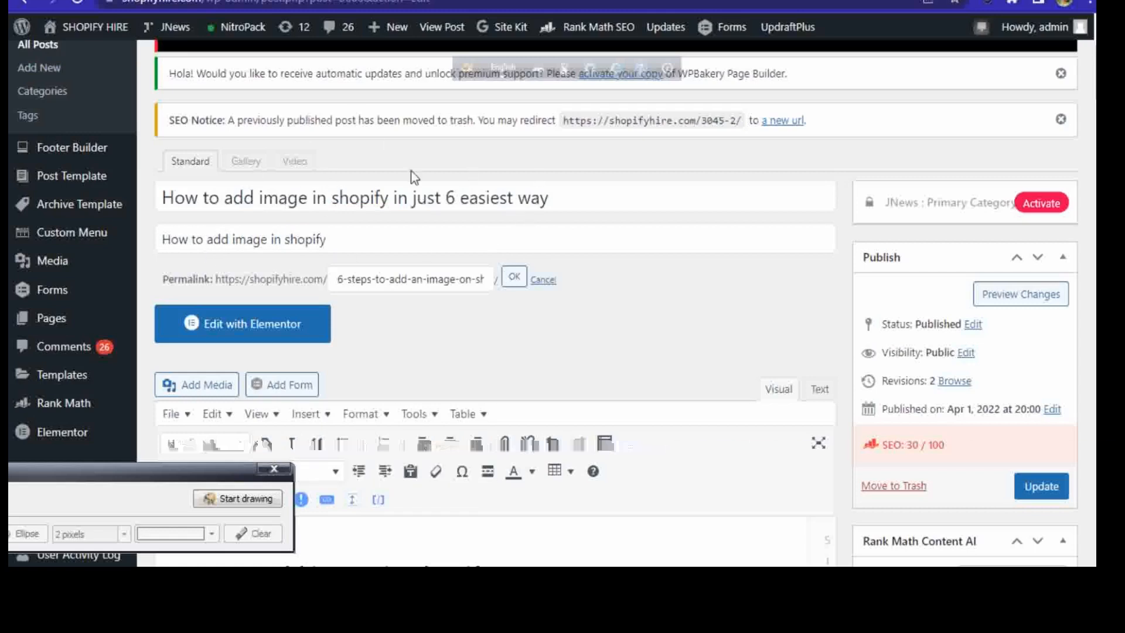
Step: Examine the title's number 6, its opening word "How" and the phrase "add image in shopify" against the subtitle keyword
drag(441, 198, 454, 198)
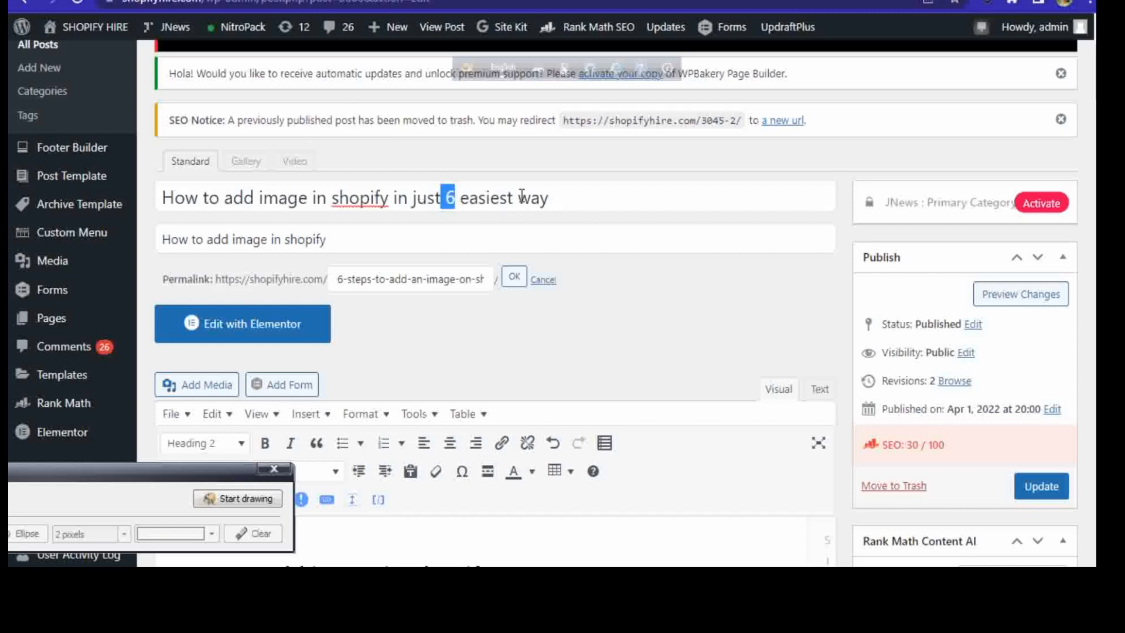
click(622, 203)
mouse_move(174, 196)
mouse_down()
mouse_move(200, 196)
mouse_move(162, 197)
mouse_up()
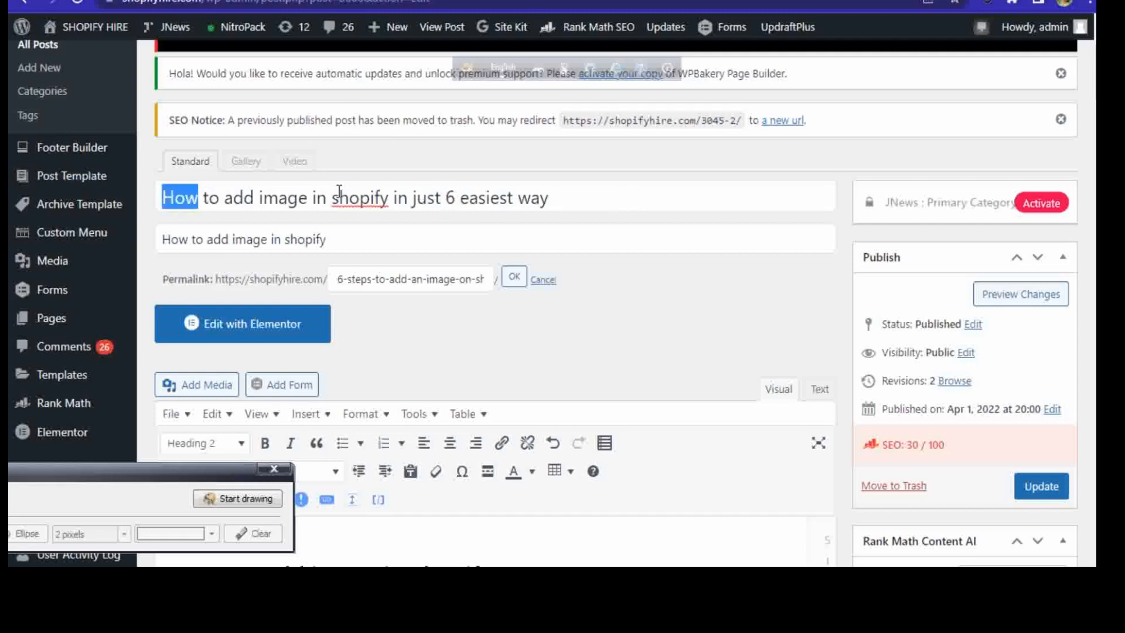
click(615, 188)
click(457, 198)
drag(458, 199, 440, 198)
click(575, 192)
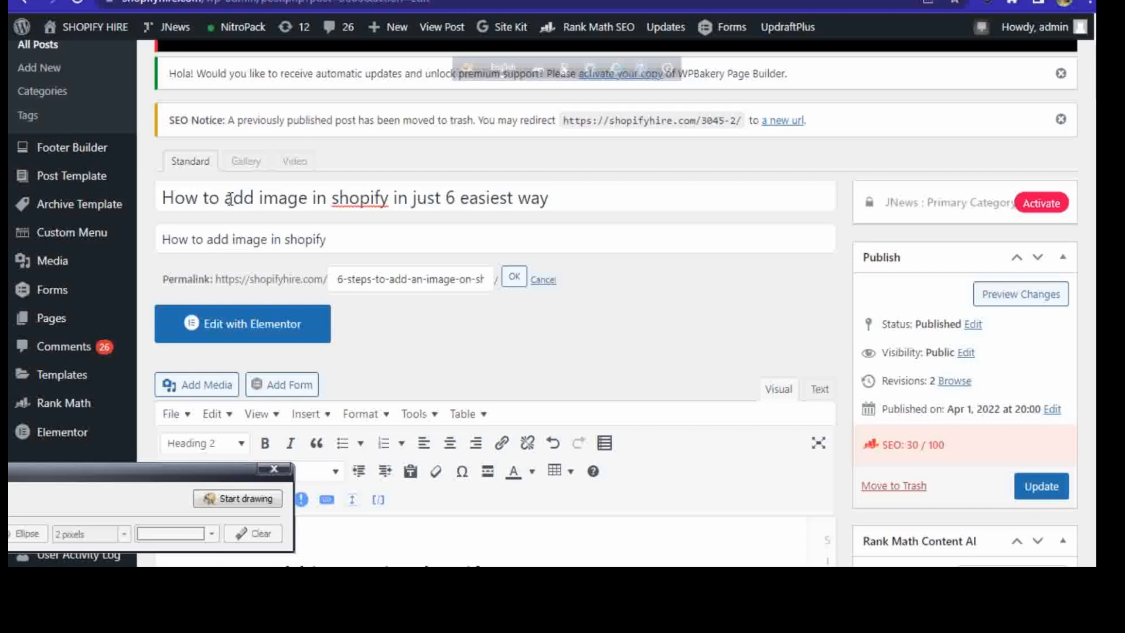
drag(224, 197, 393, 197)
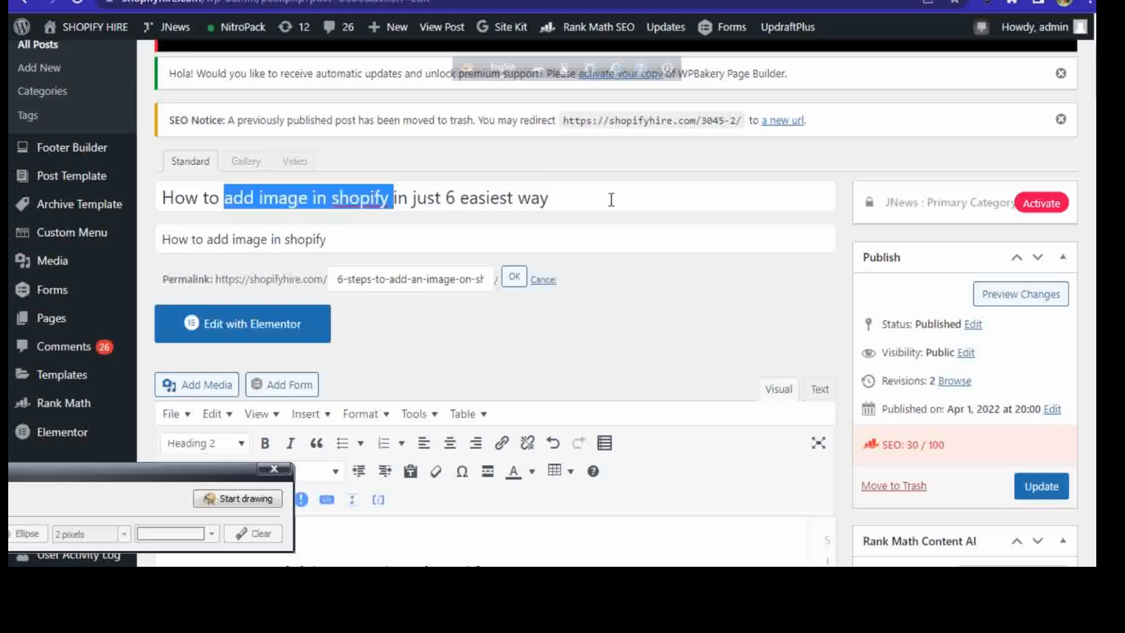
click(611, 200)
drag(162, 239, 339, 245)
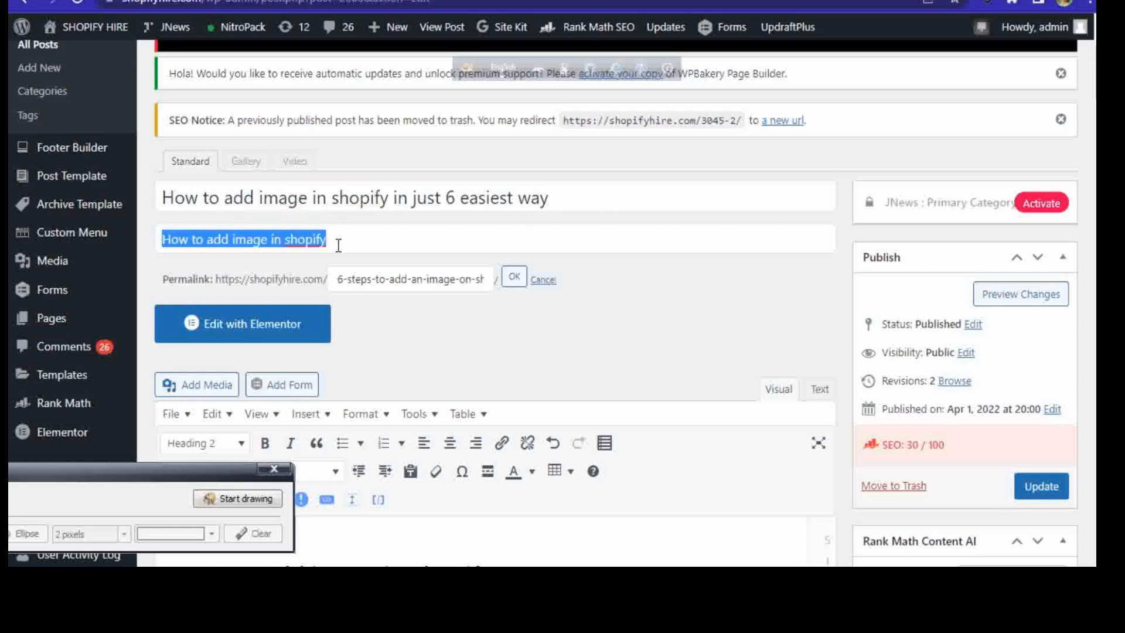
click(368, 240)
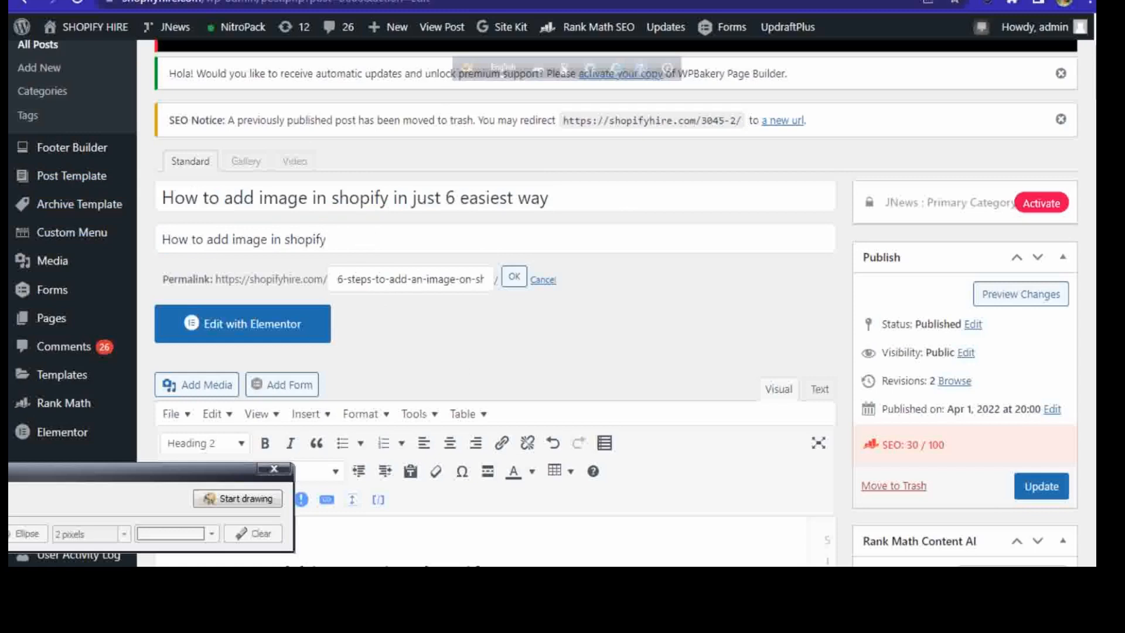
Step: Search Google for "slugify online" in a new browser tab and open the slugify.online URL Slug Generator
key(ctrl+t)
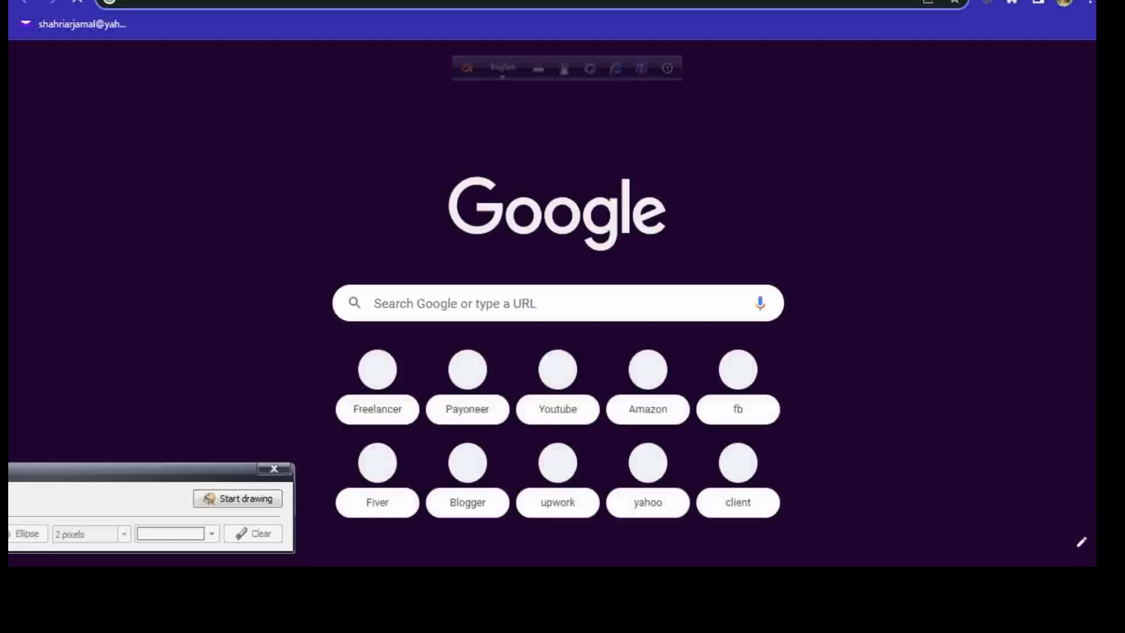
click(622, 305)
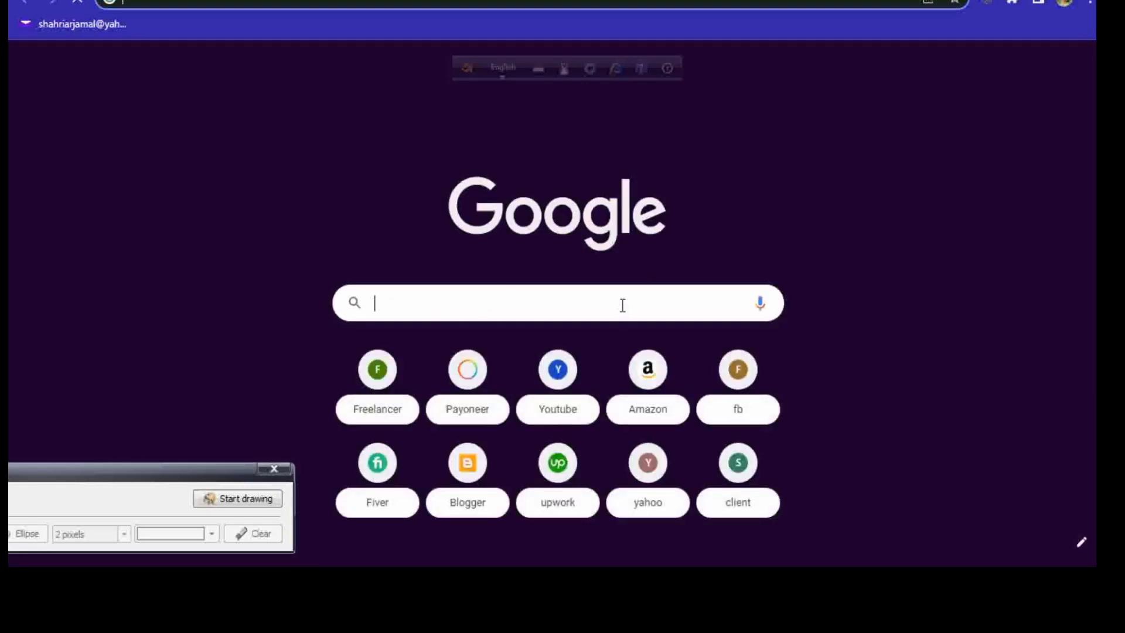
text(slug)
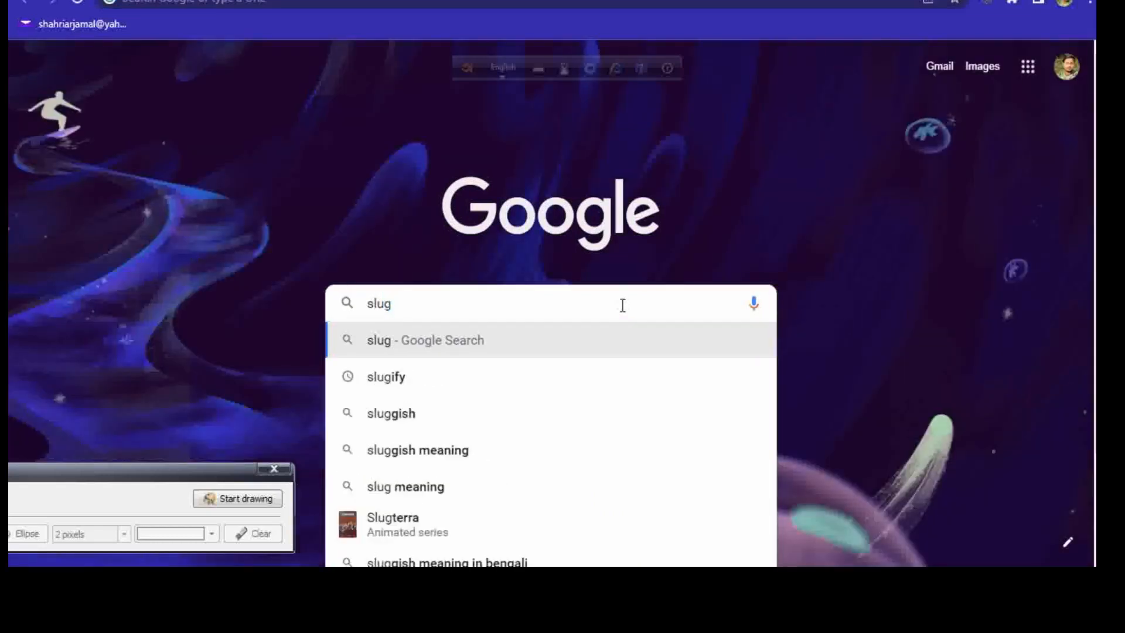
text(ify)
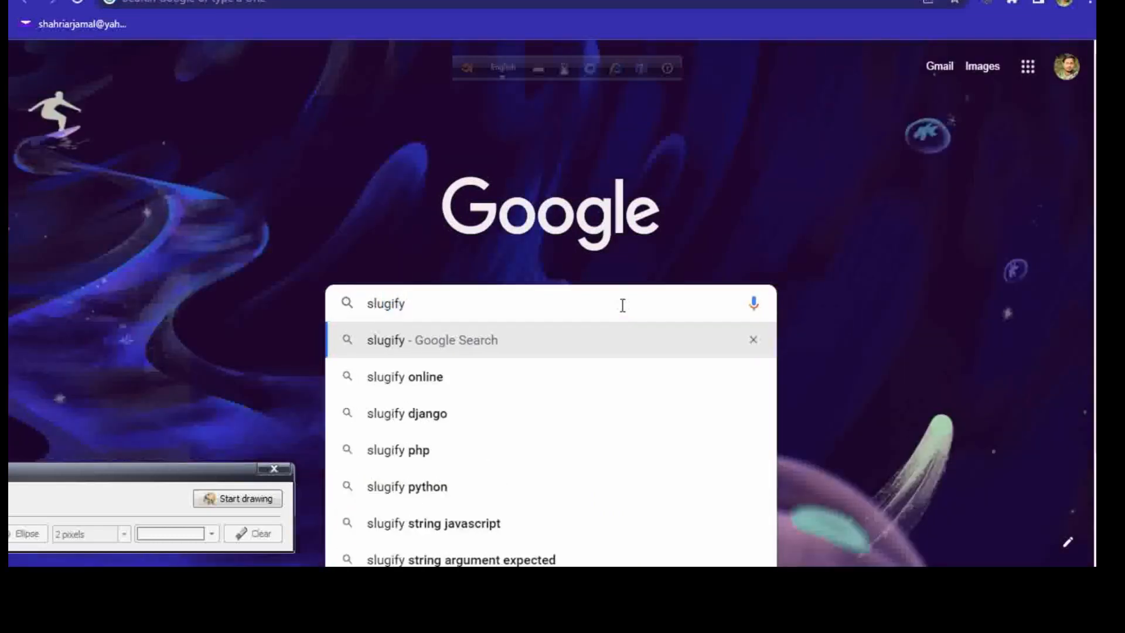
click(511, 365)
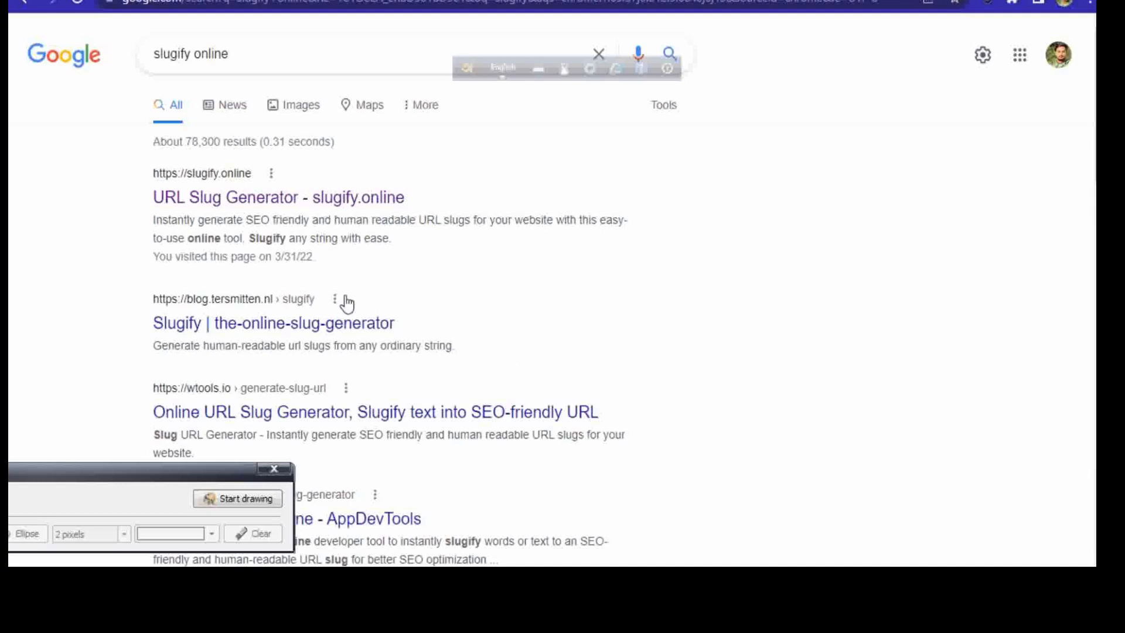
click(193, 205)
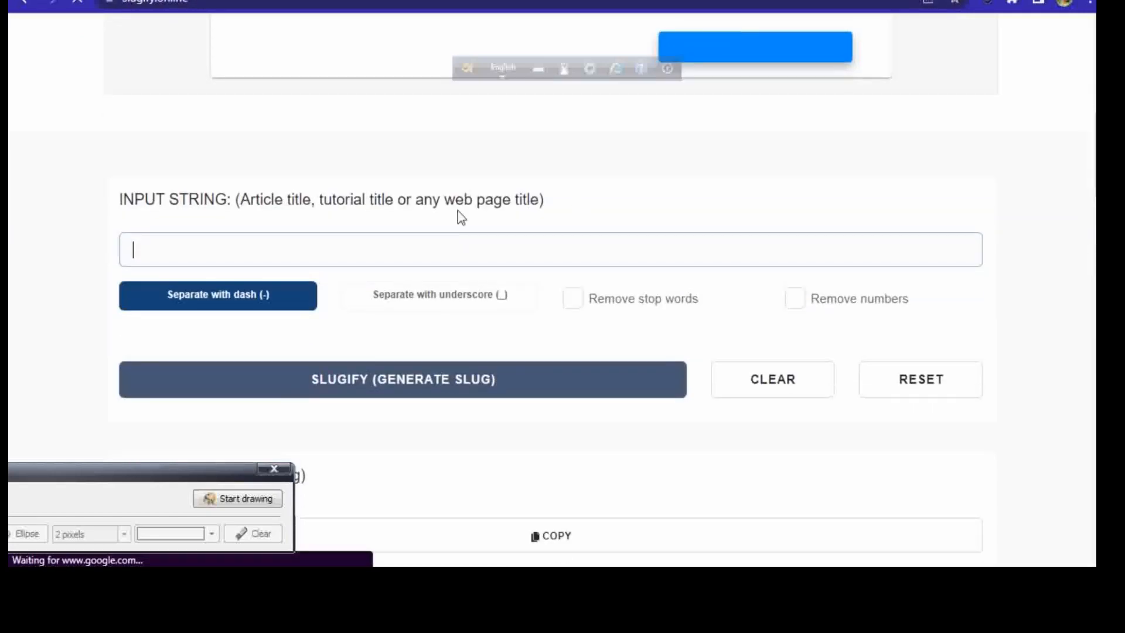
Step: Paste the keyword "how to add image in shopify" as the input string and generate a dash-separated slug
right_click(283, 249)
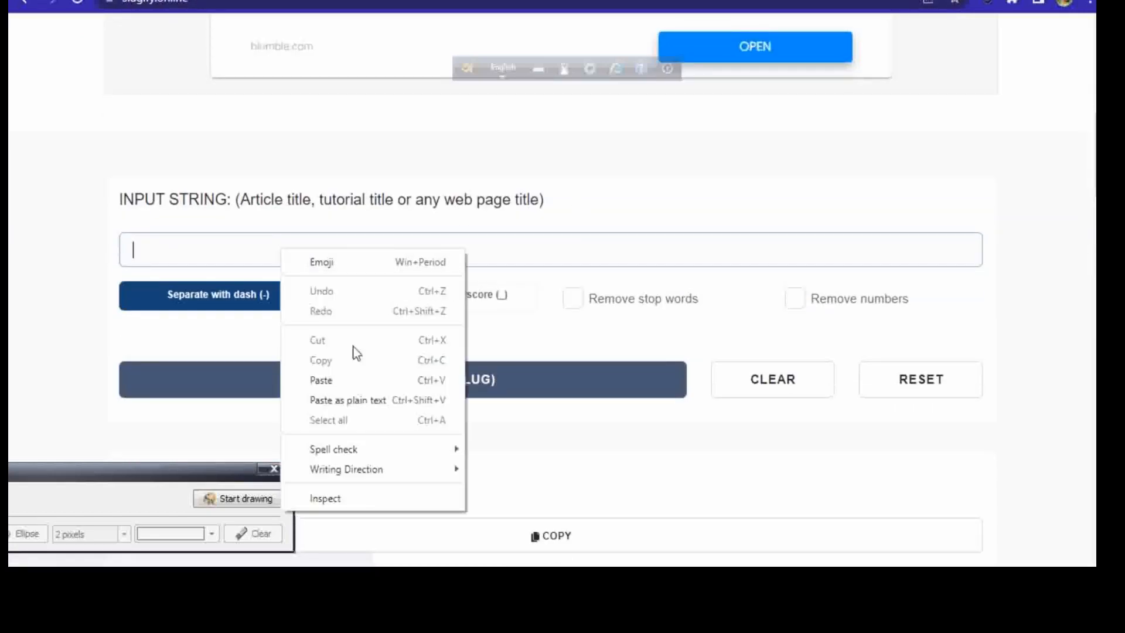
click(342, 379)
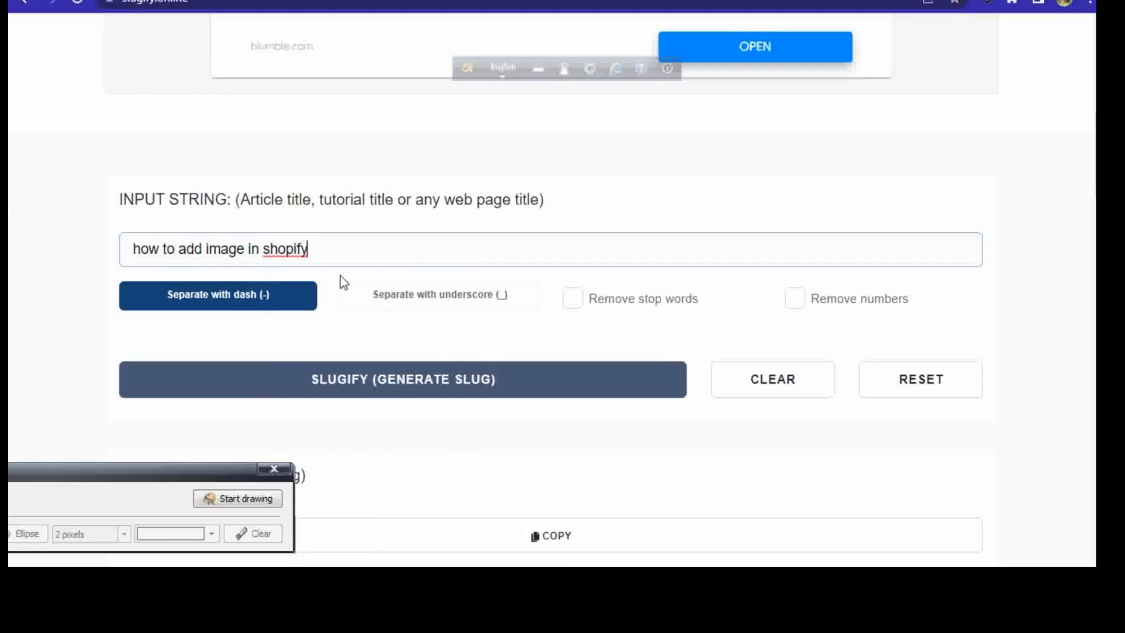
click(311, 338)
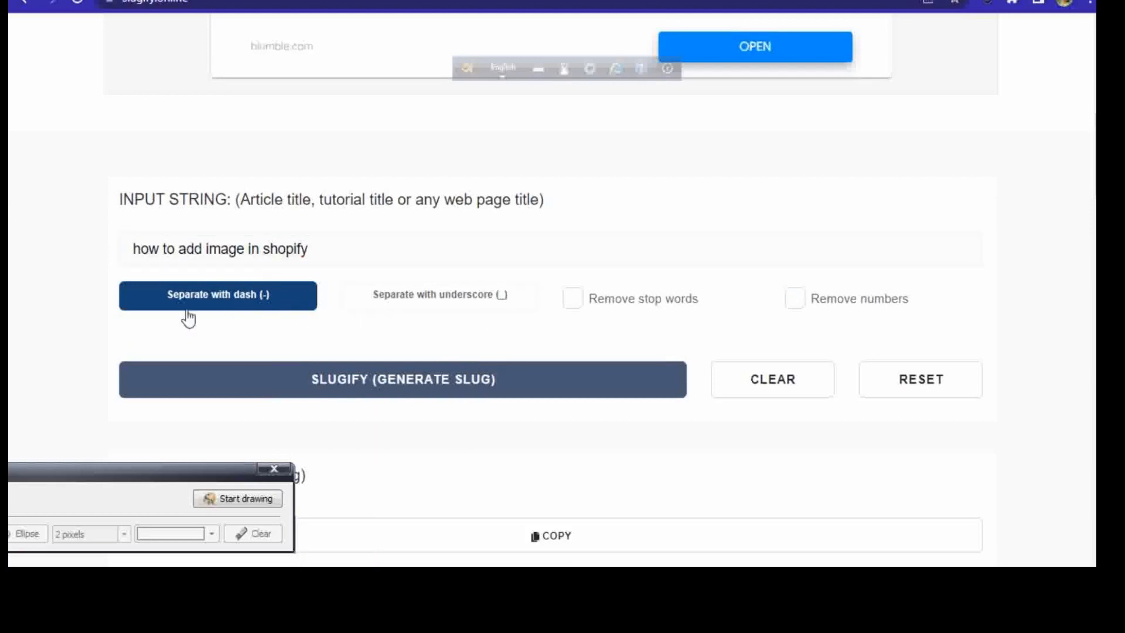
click(366, 387)
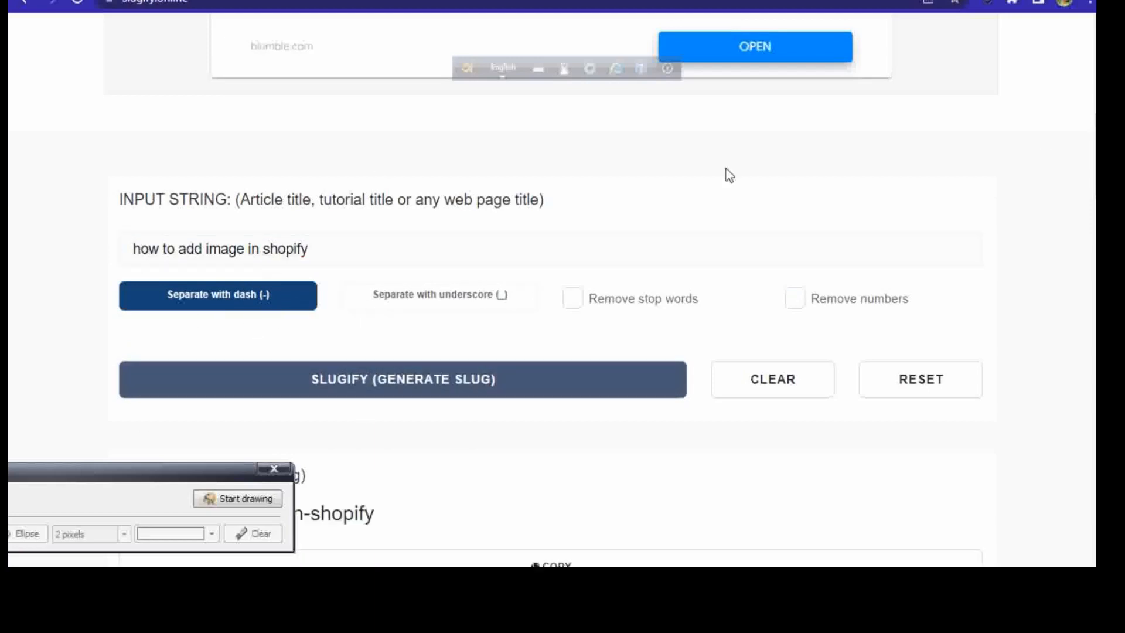
Step: Copy the generated slug "how-to-add-image-in-shopify" from the output
scroll(131, 205, down, 6)
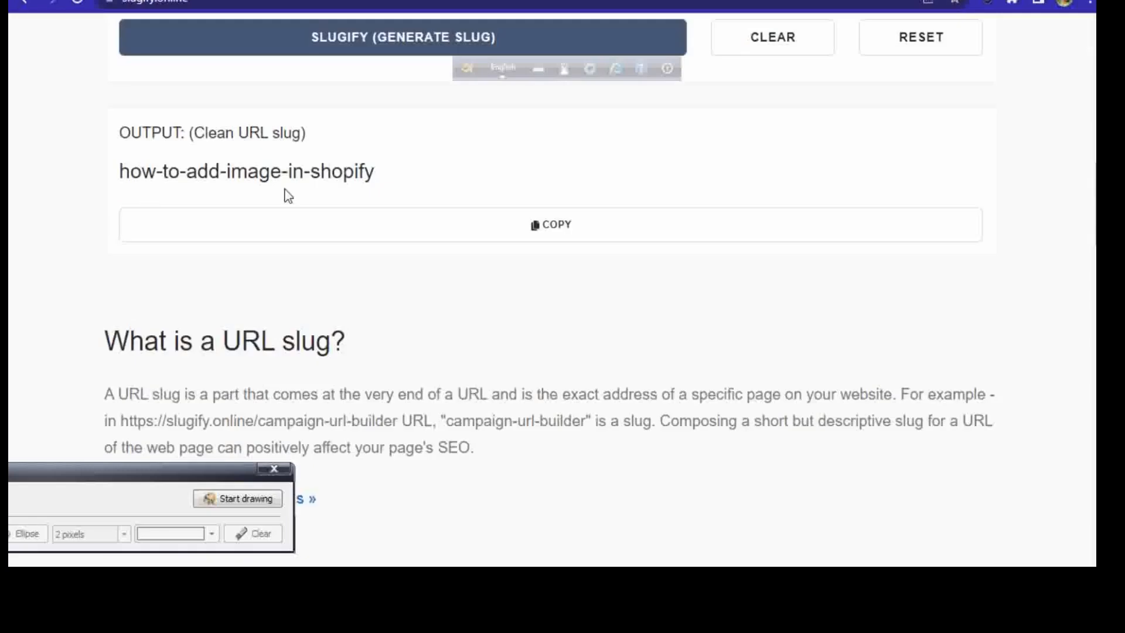
drag(384, 172, 117, 171)
right_click(152, 173)
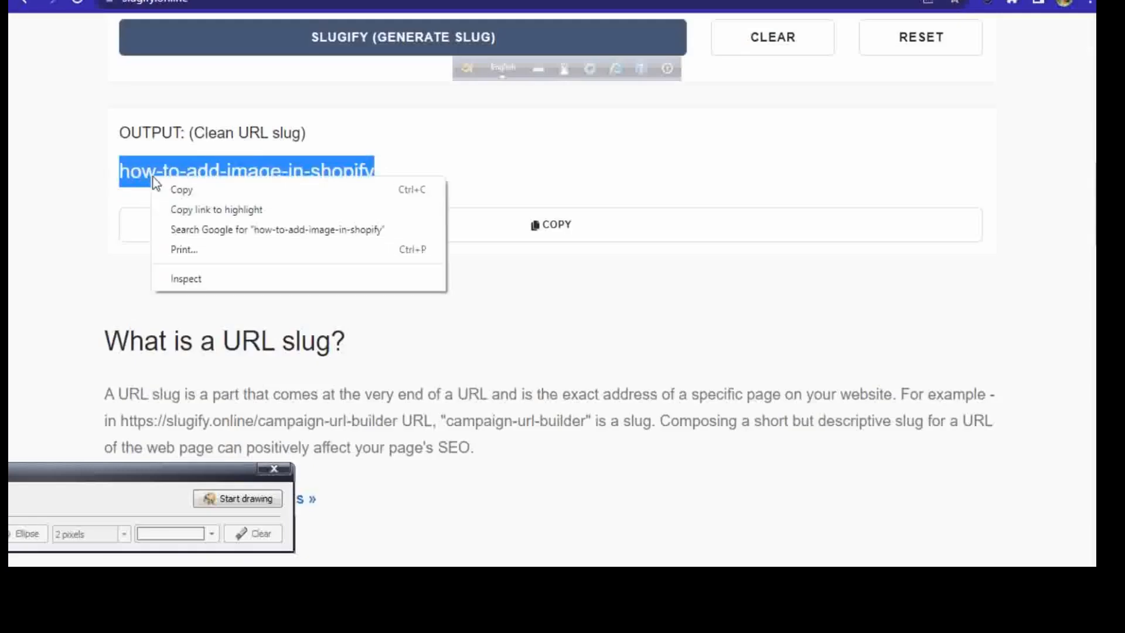
click(189, 188)
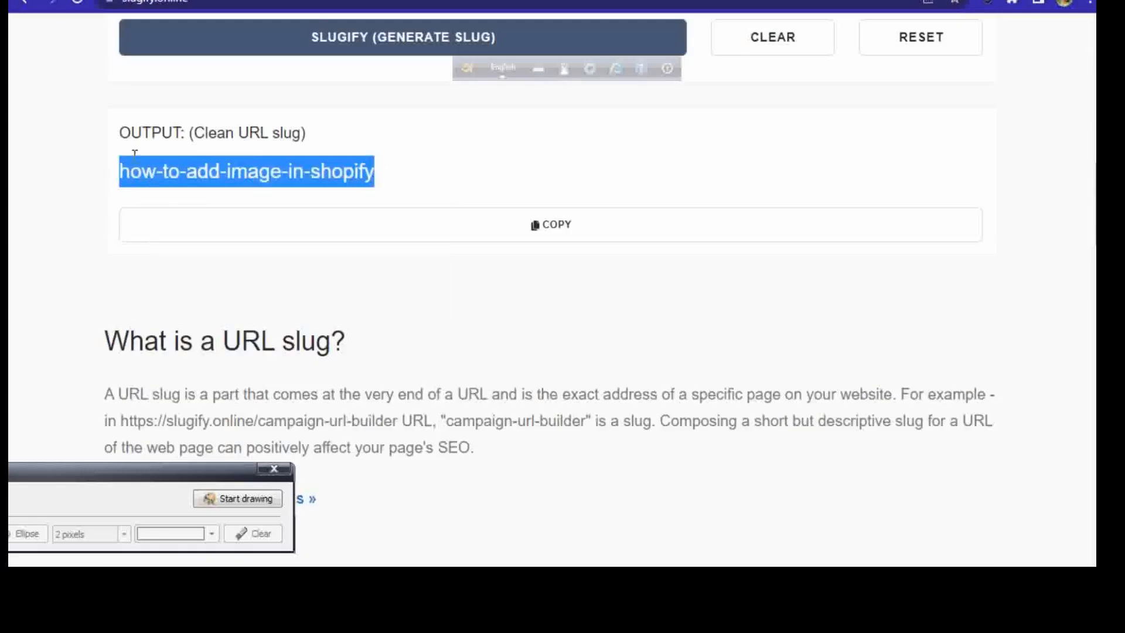
click(569, 235)
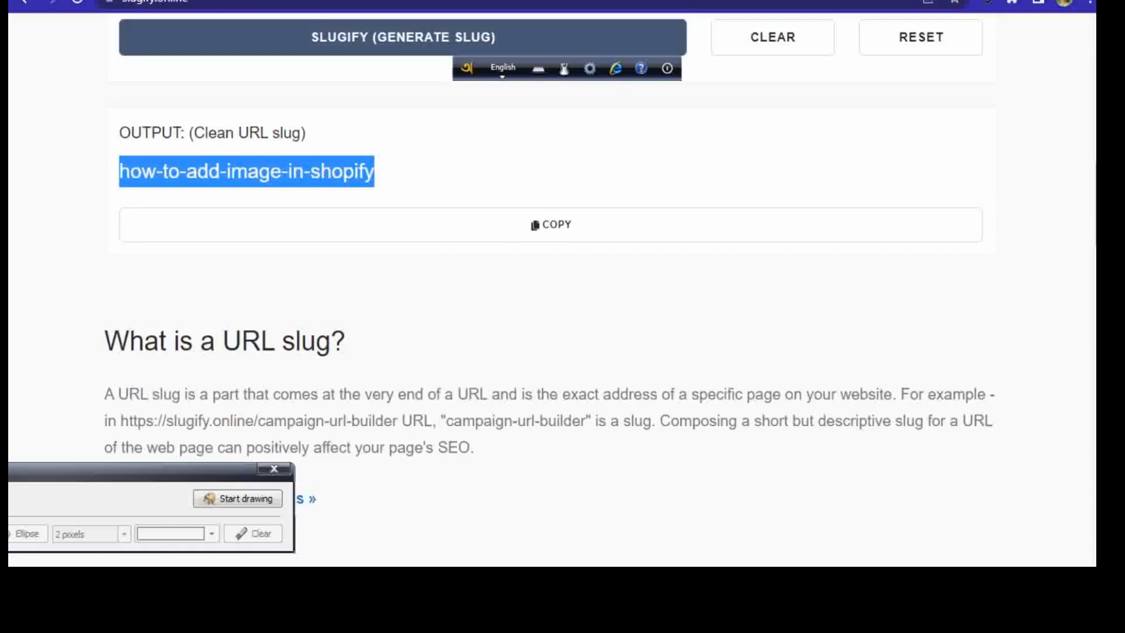
Step: Return to the WordPress post editor, replace the permalink slug with "how-to-add-image-in-shopify" and confirm it
click(234, 1)
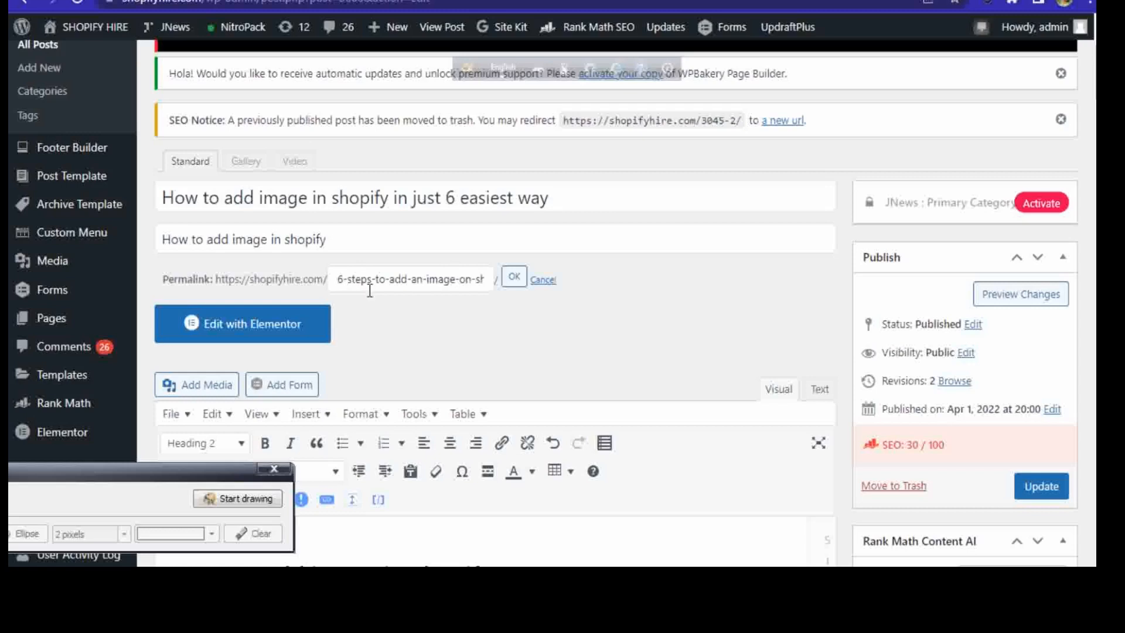
key(ctrl+a)
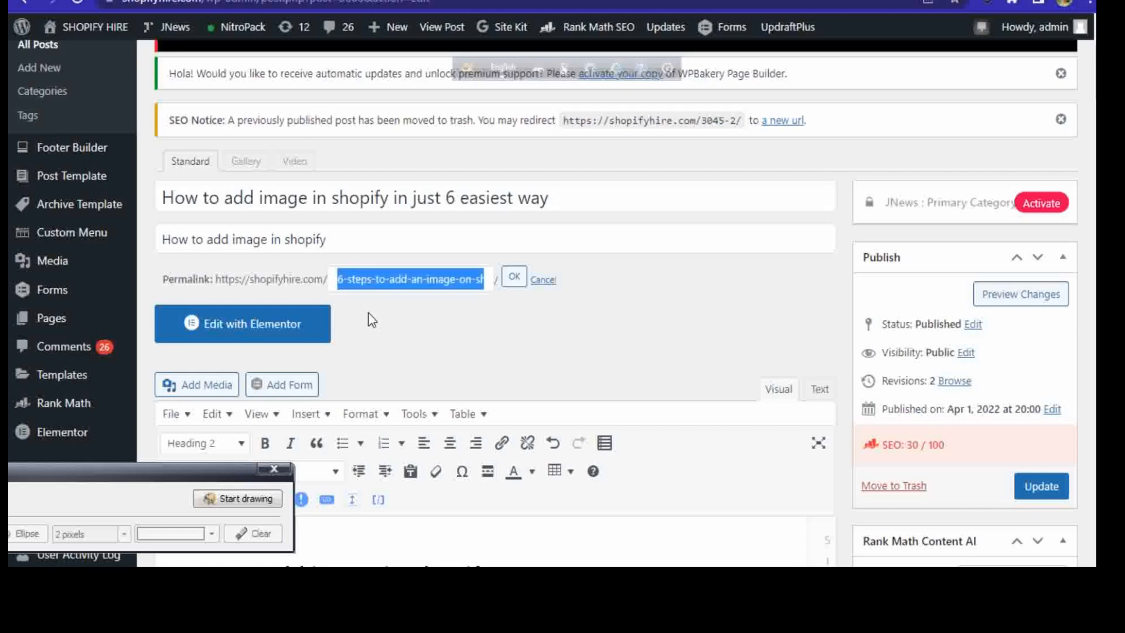
key(ctrl+v)
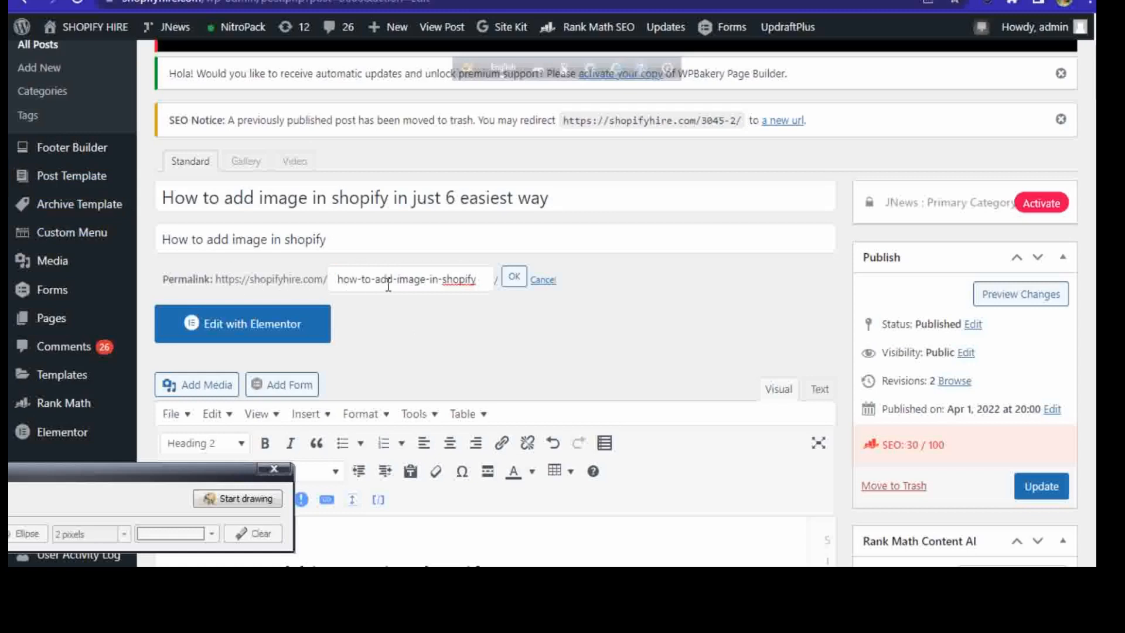
click(514, 276)
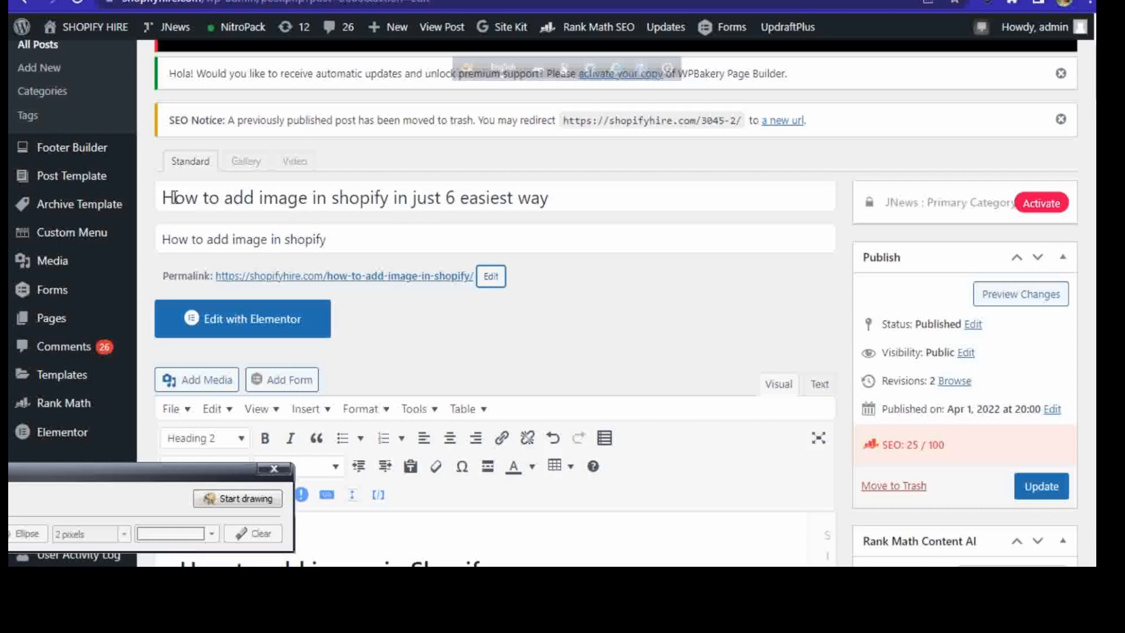
Step: Compare the keyword phrase in the post title with the first heading of the post body
drag(171, 196, 399, 200)
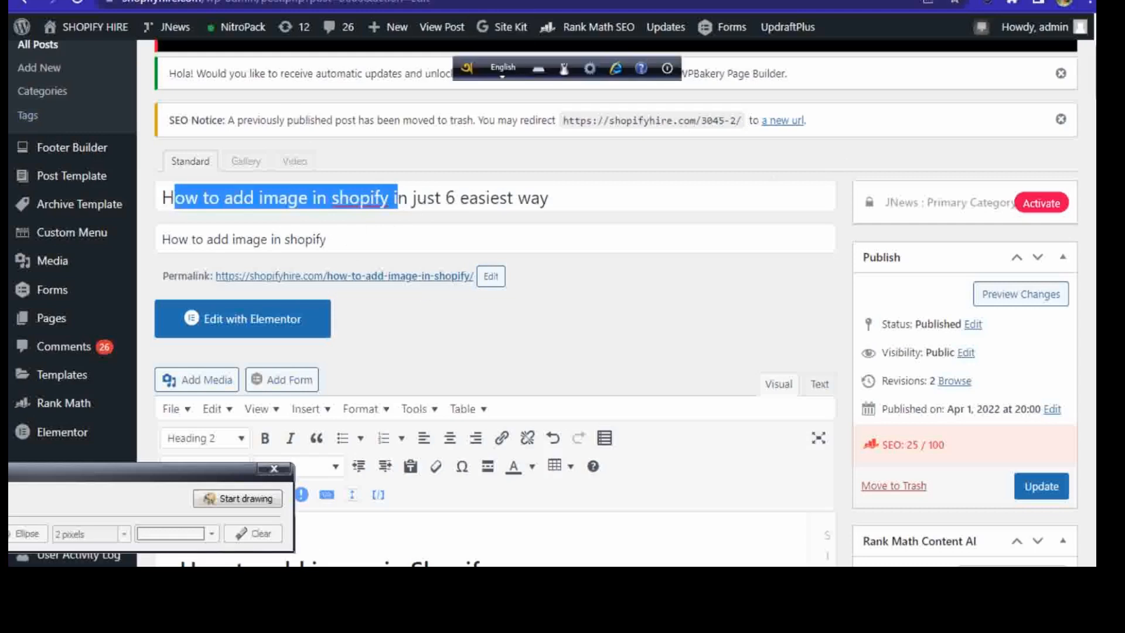
scroll(495, 293, down, 1)
scroll(495, 293, down, 3)
drag(511, 292, 88, 296)
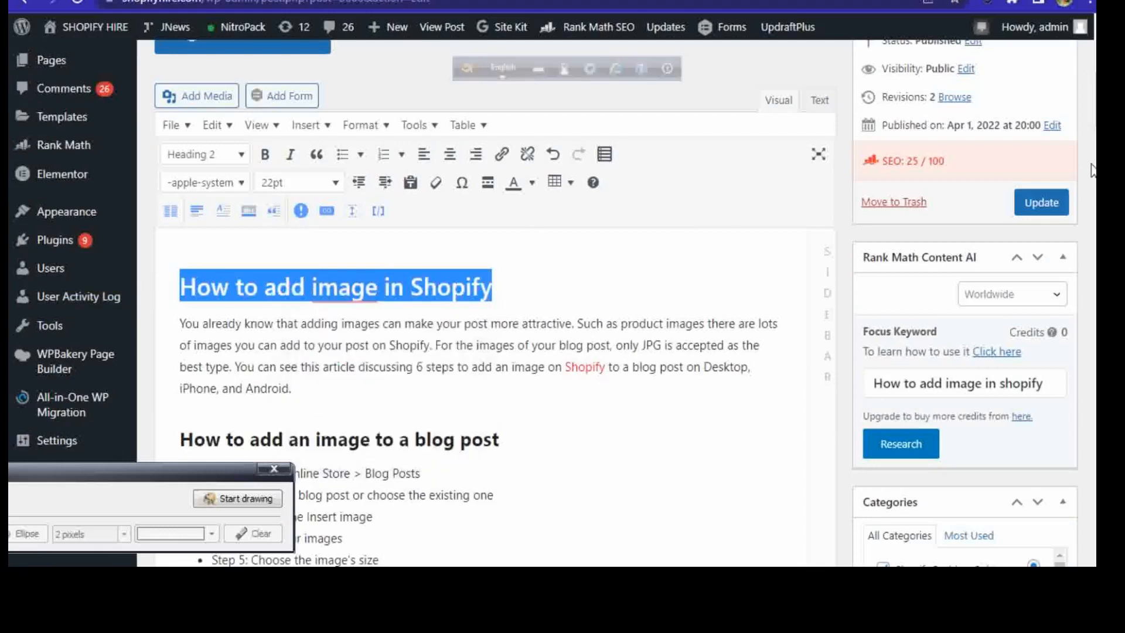
scroll(495, 293, up, 5)
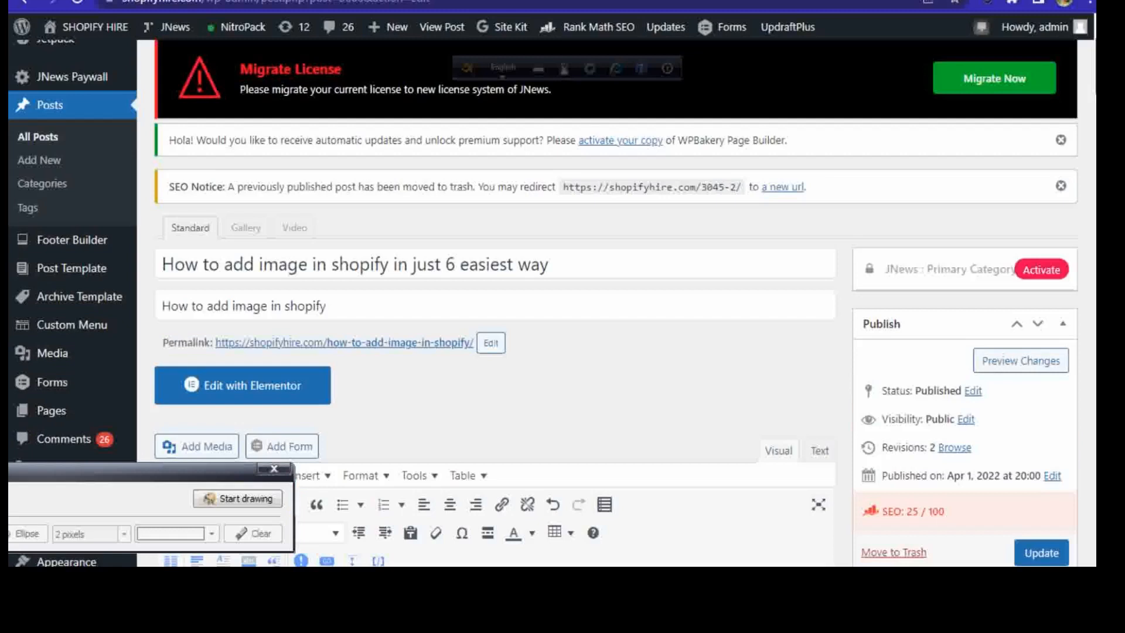
scroll(877, 240, down, 5)
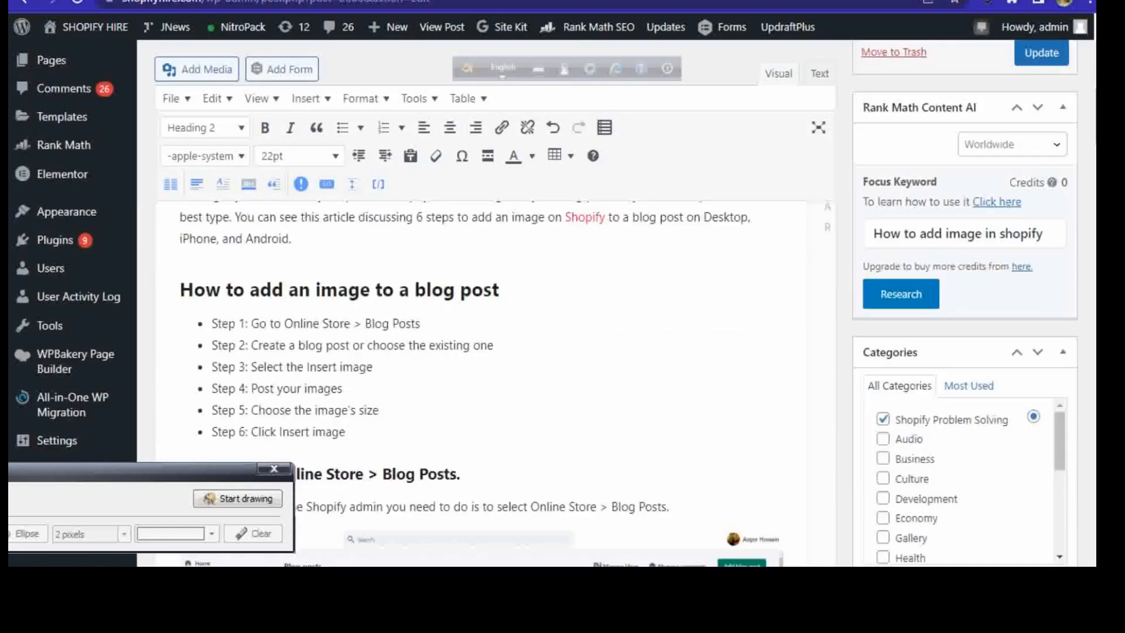
scroll(935, 176, up, 3)
click(580, 268)
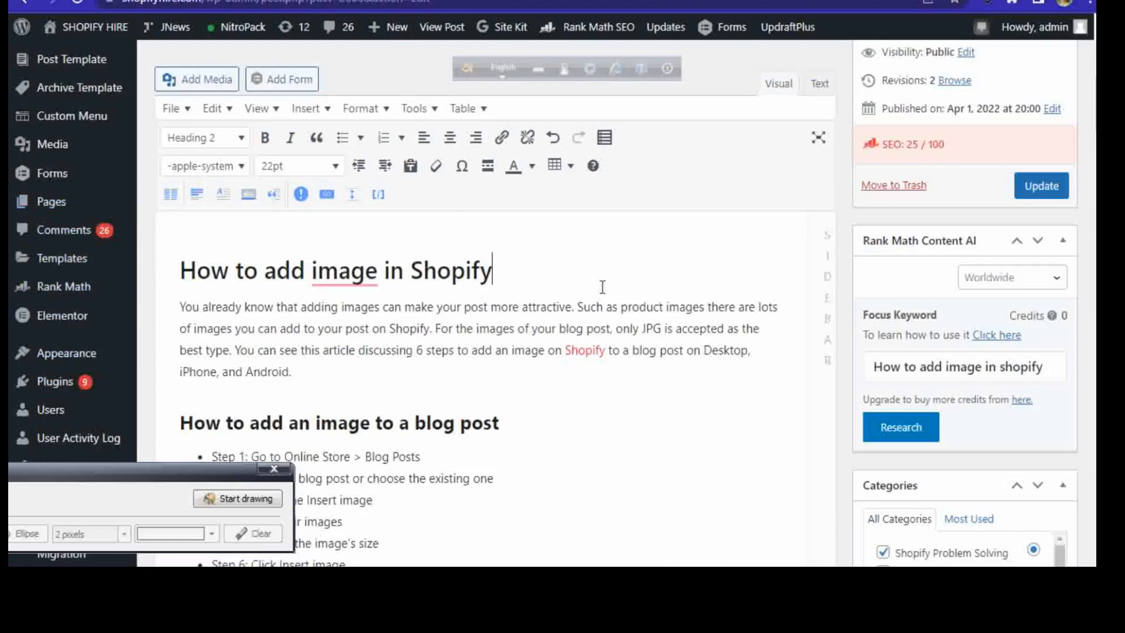
click(338, 282)
click(571, 262)
Step: Insert the question "How to add image is shopify?" at the start of the first body paragraph
click(178, 306)
text(How )
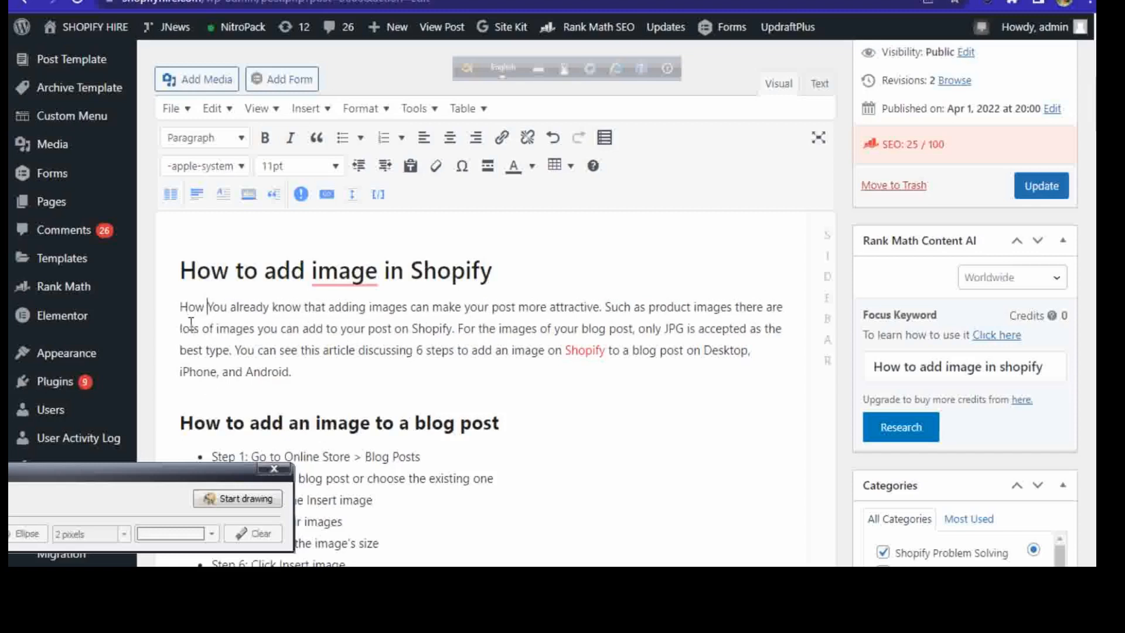
text(to a)
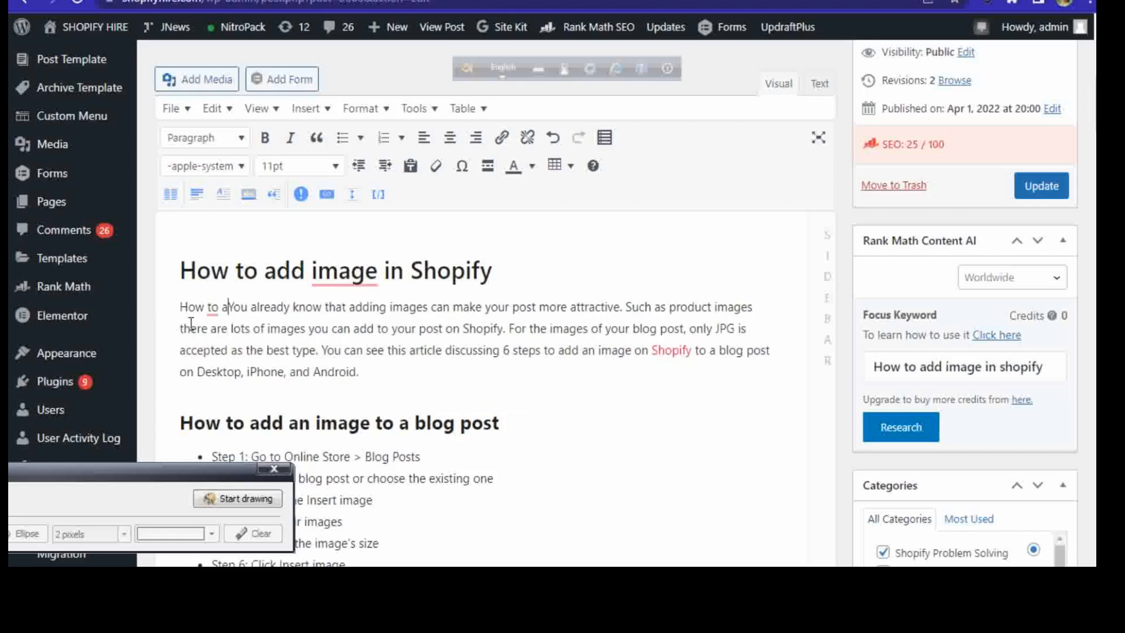
text(dd image)
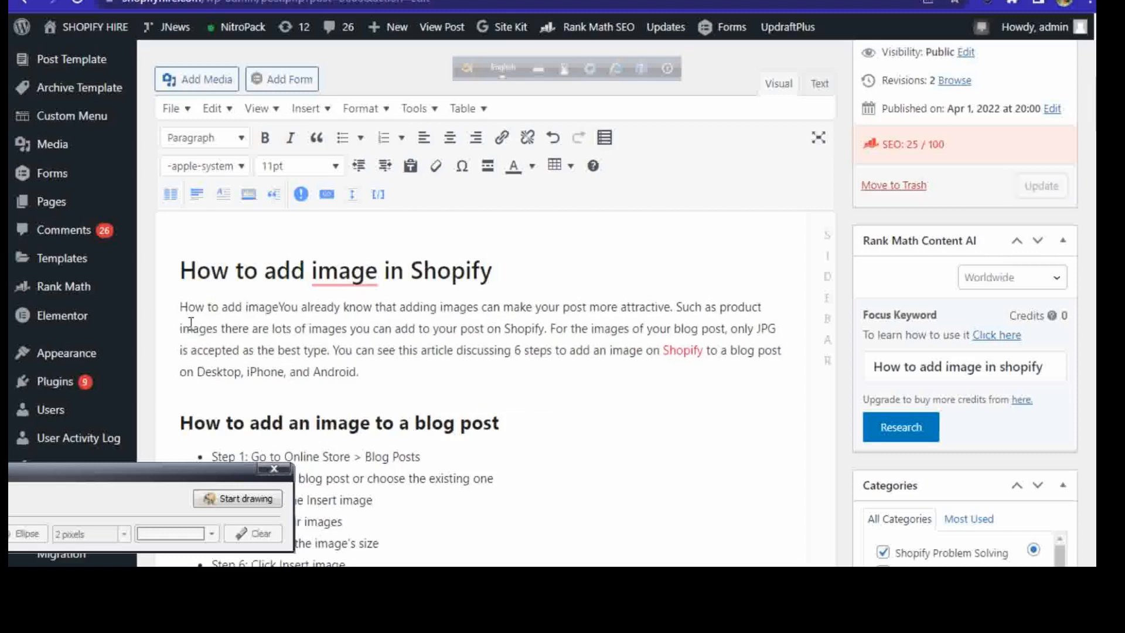
text( is)
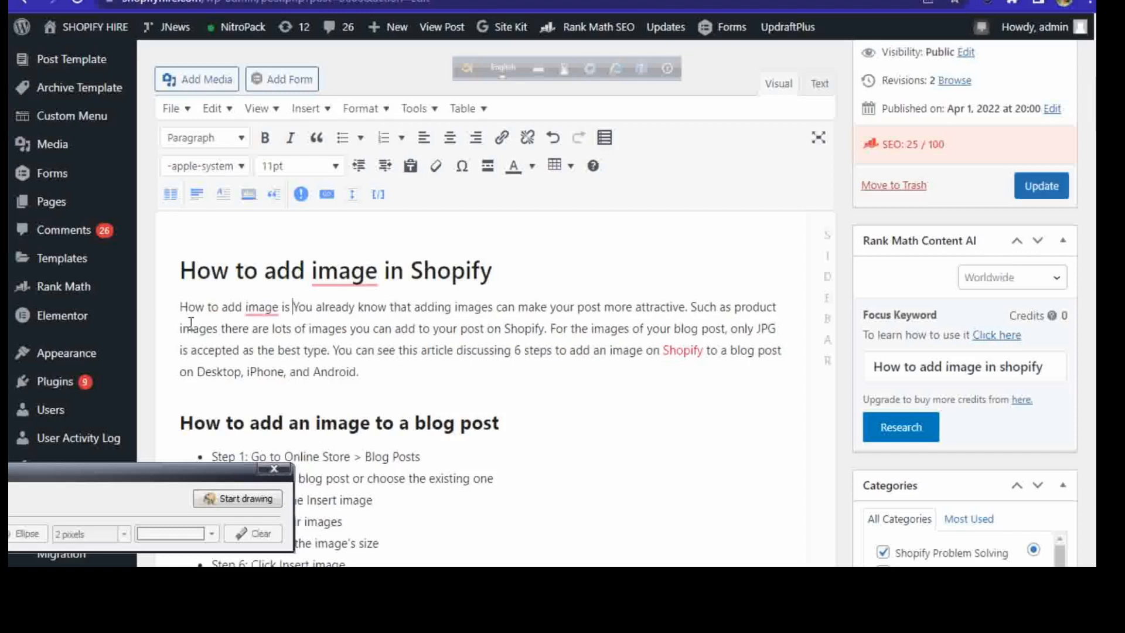
text( shopify)
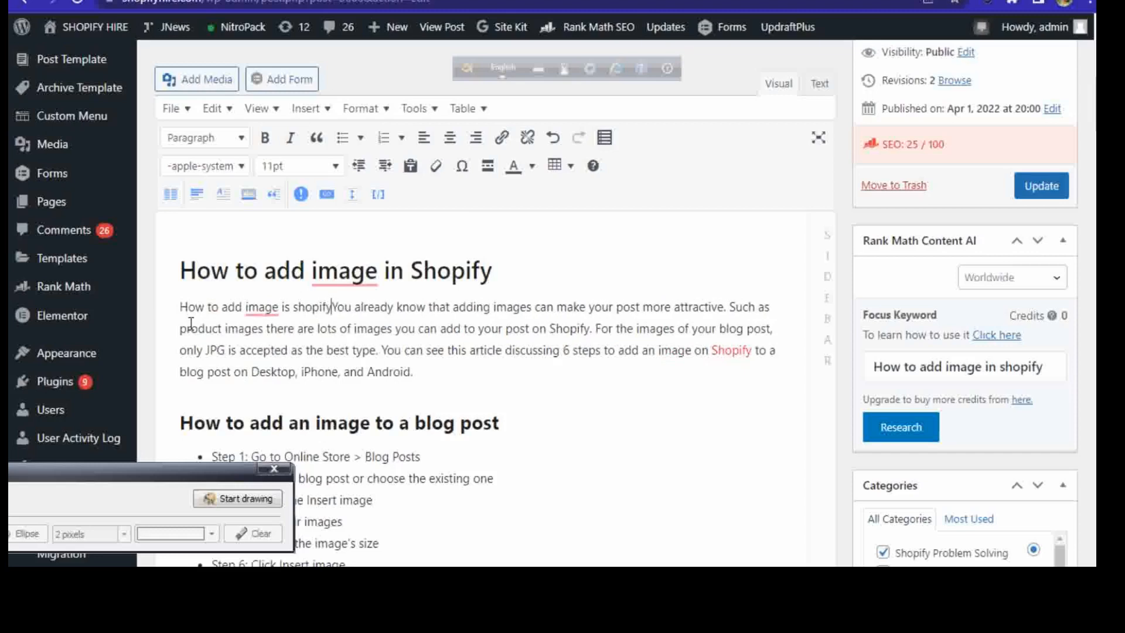
text(? )
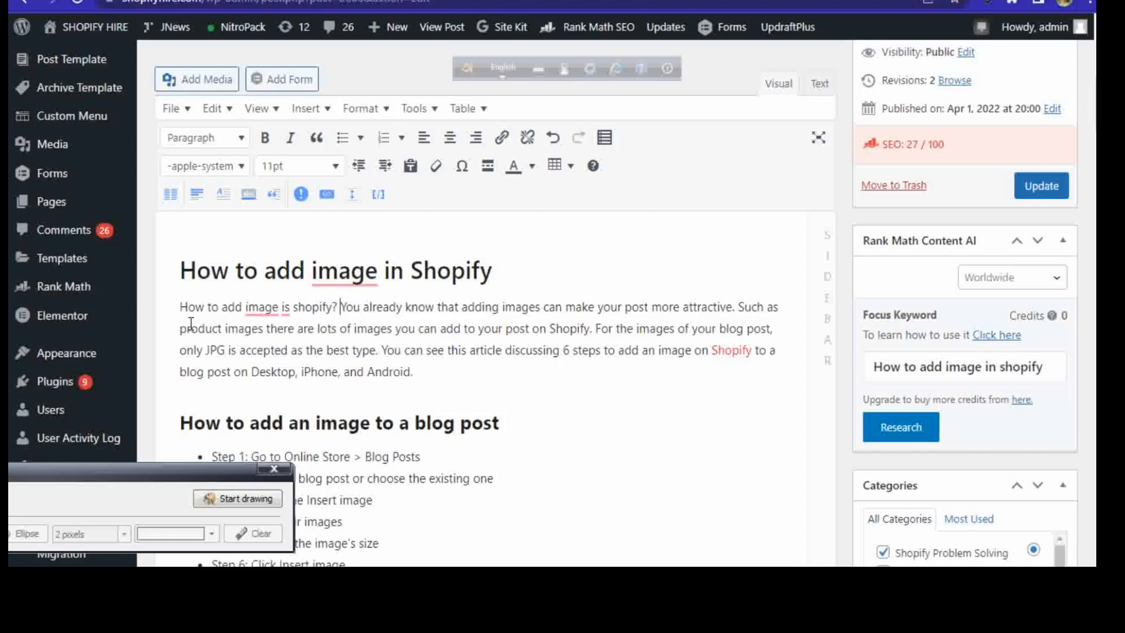
text(Is )
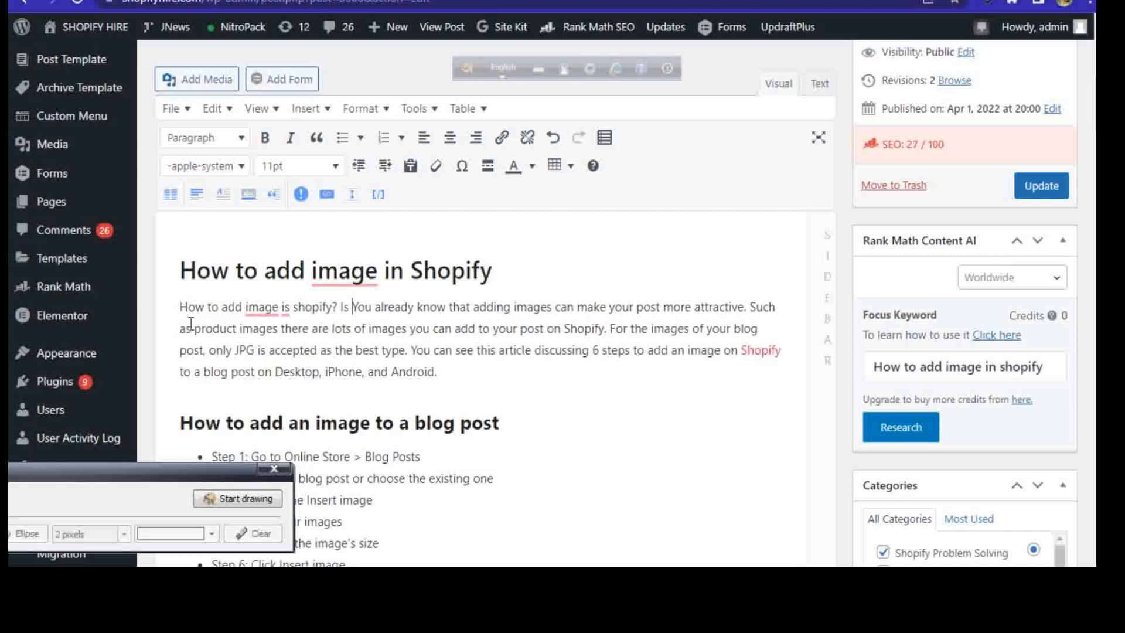
text(is )
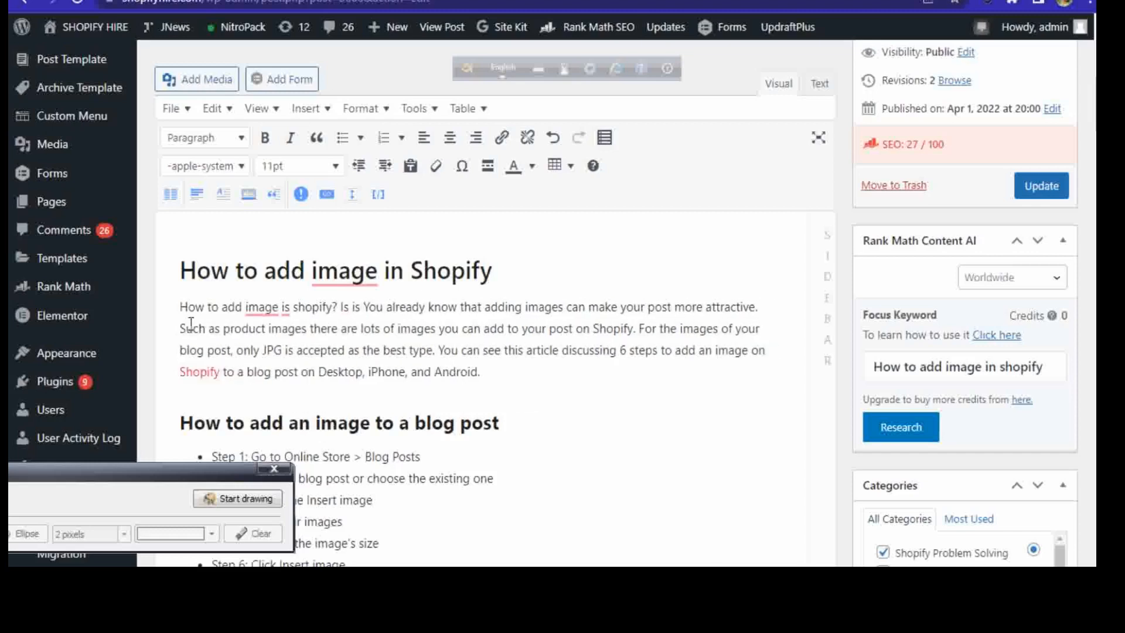
text(ea)
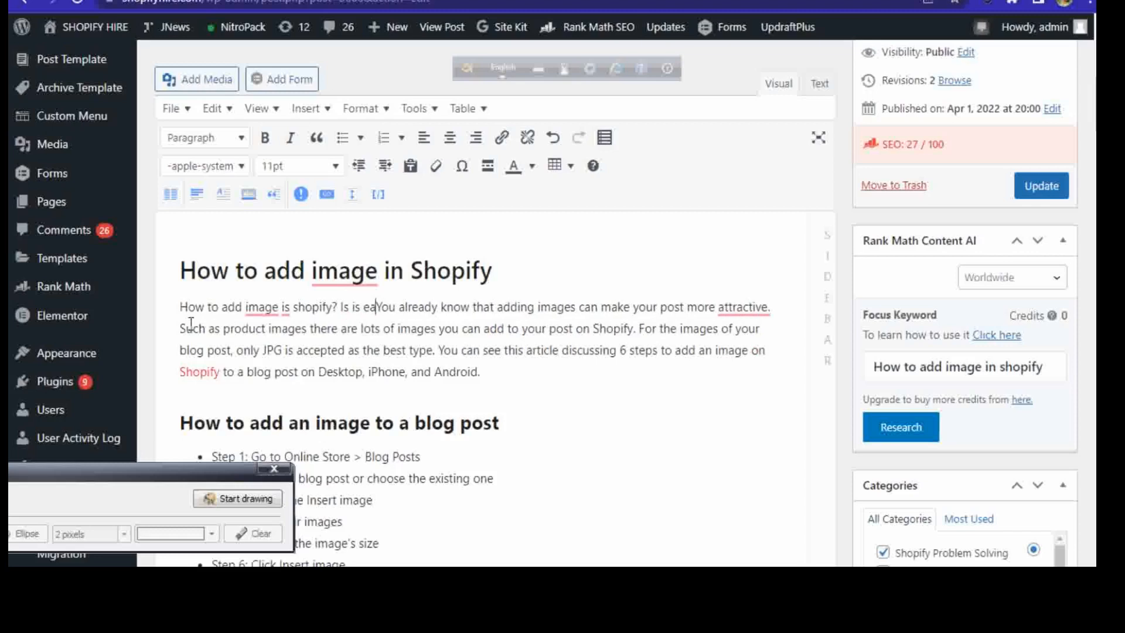
Step: Add "Is it complex?" after the opening question of the first paragraph, using the suggested spelling correction for its second word
key(BackSpace)
key(BackSpace)
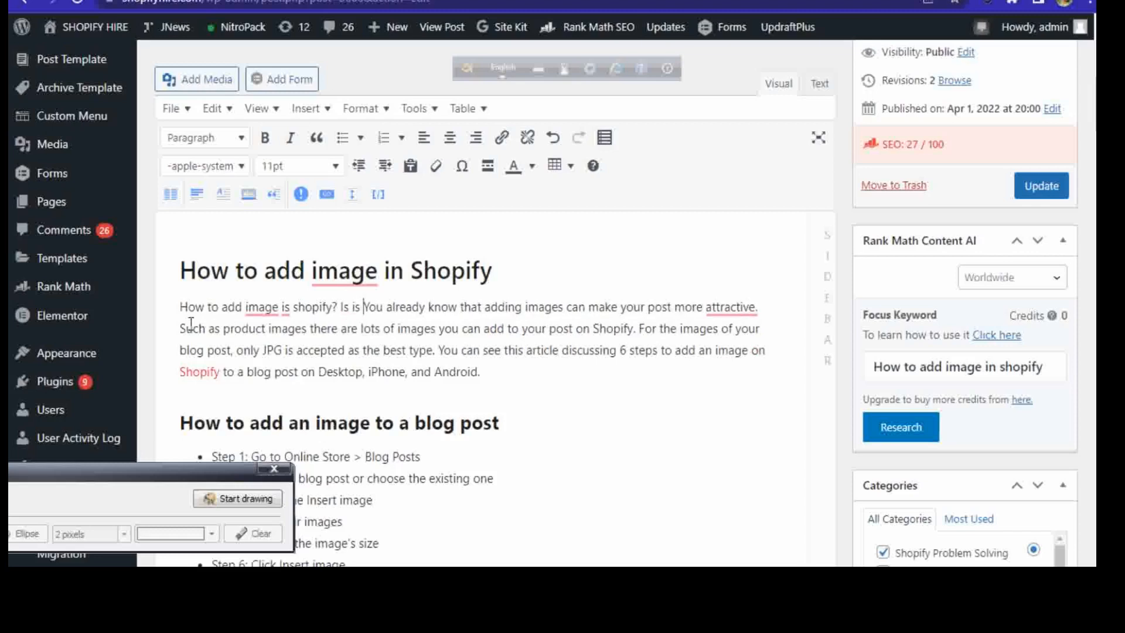
text(com)
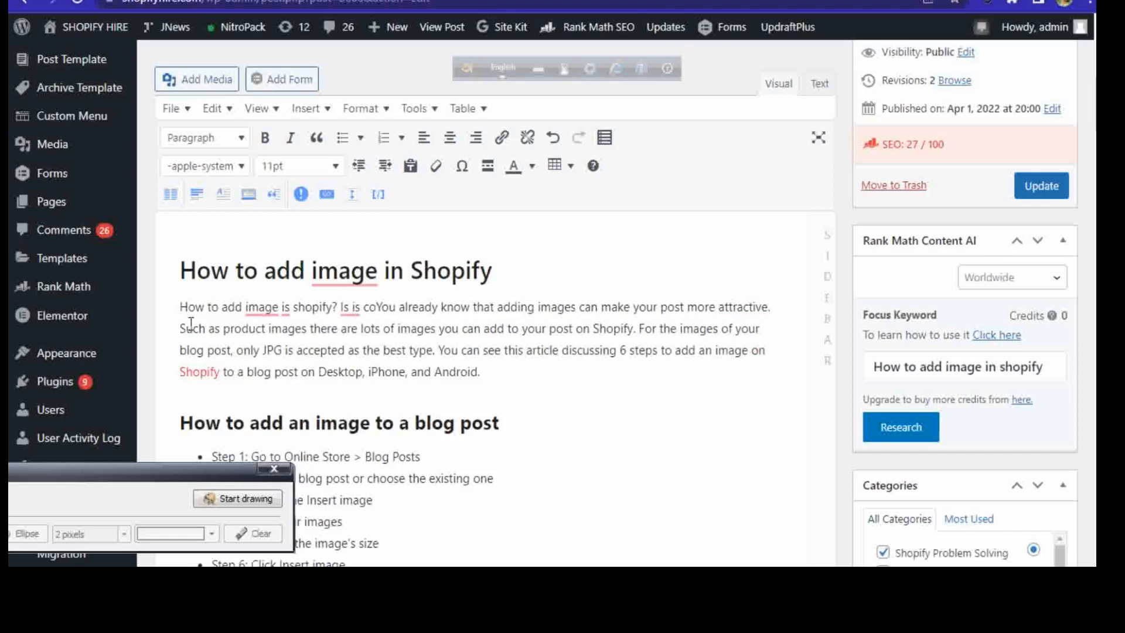
text(plex)
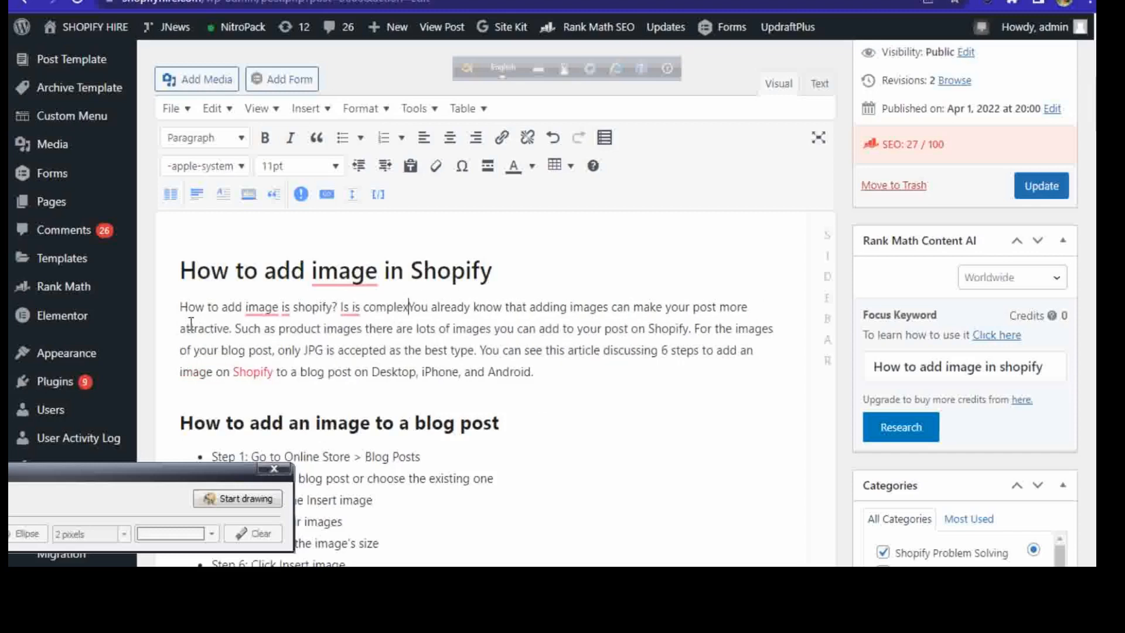
text(?)
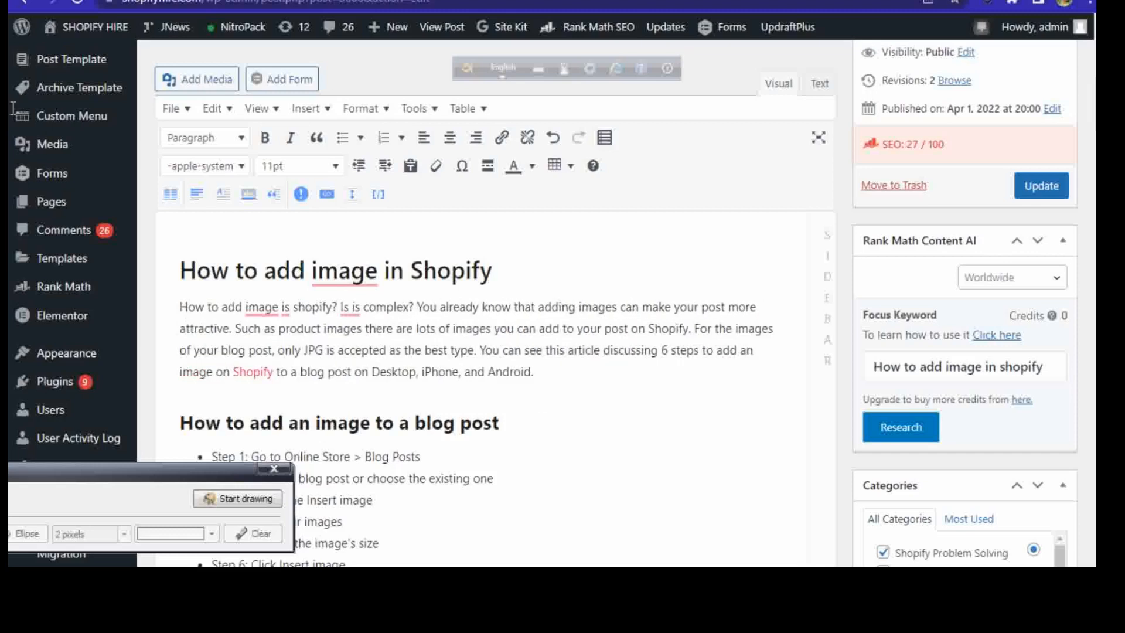
click(354, 307)
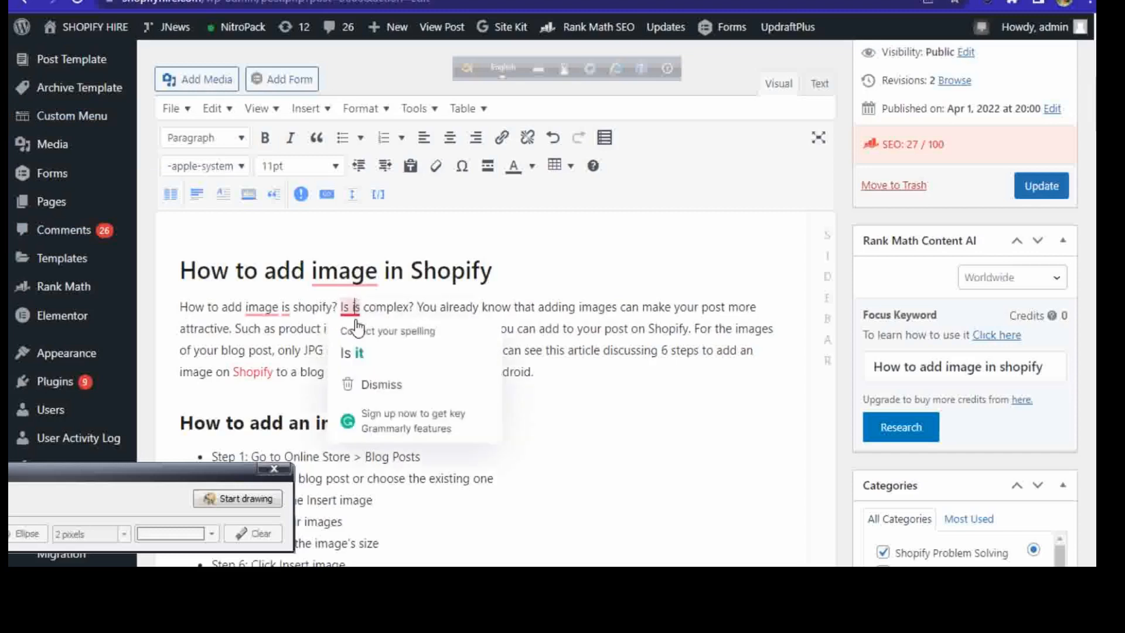
click(356, 353)
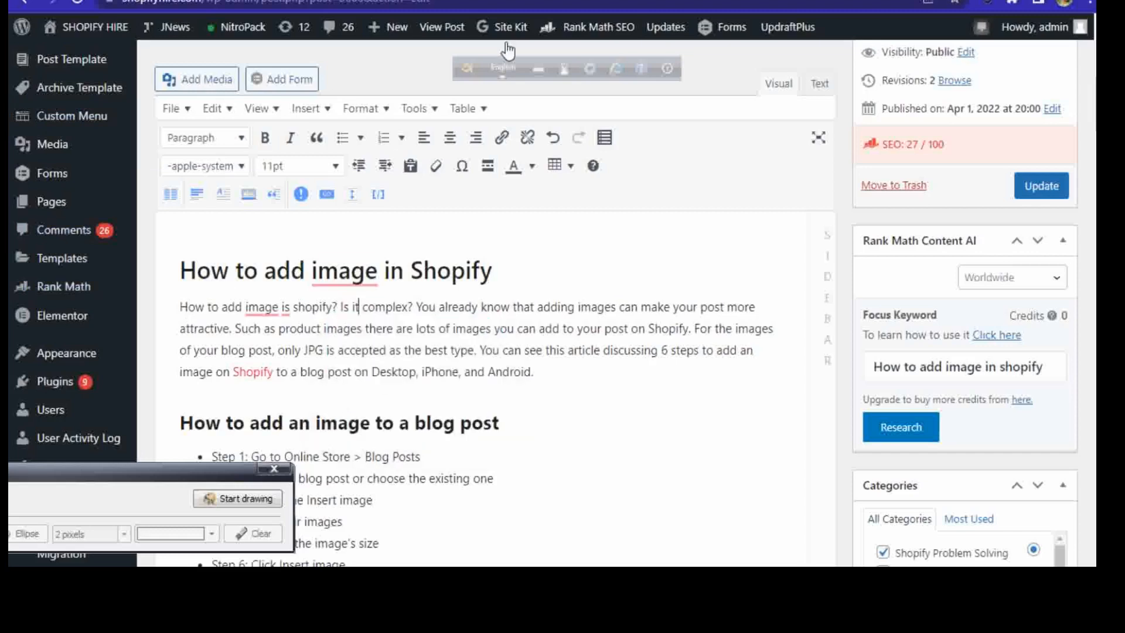
Step: Match the paragraph's opening question to the main heading by correcting it to "How to add image in Shopify?", including the capitalized brand name
click(617, 253)
click(181, 271)
drag(181, 270, 536, 273)
click(629, 271)
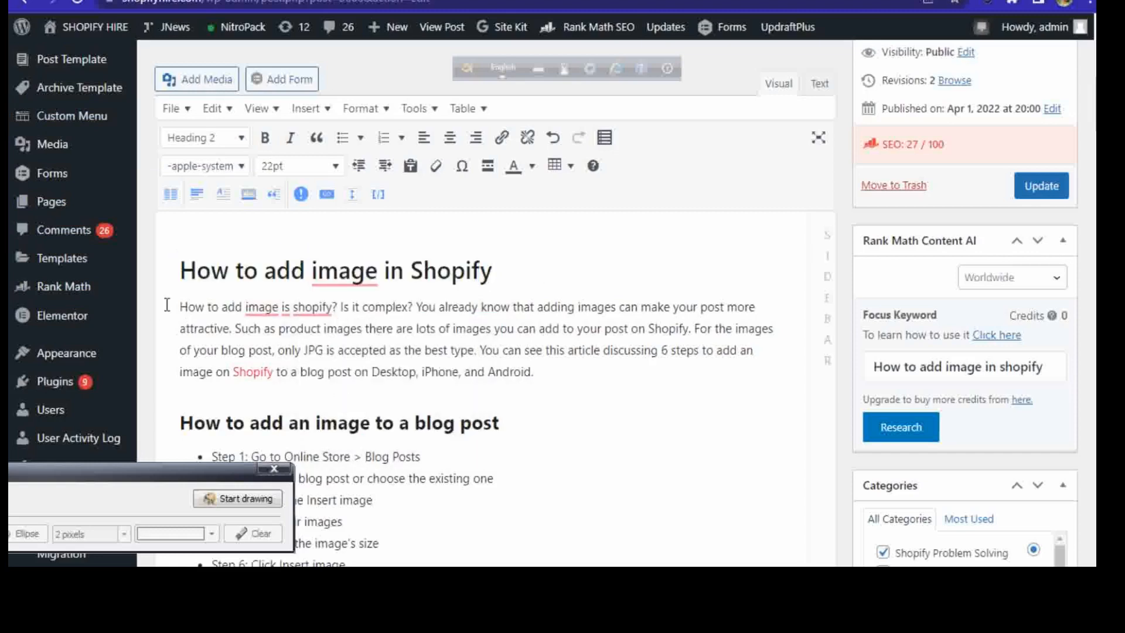
drag(179, 307, 335, 309)
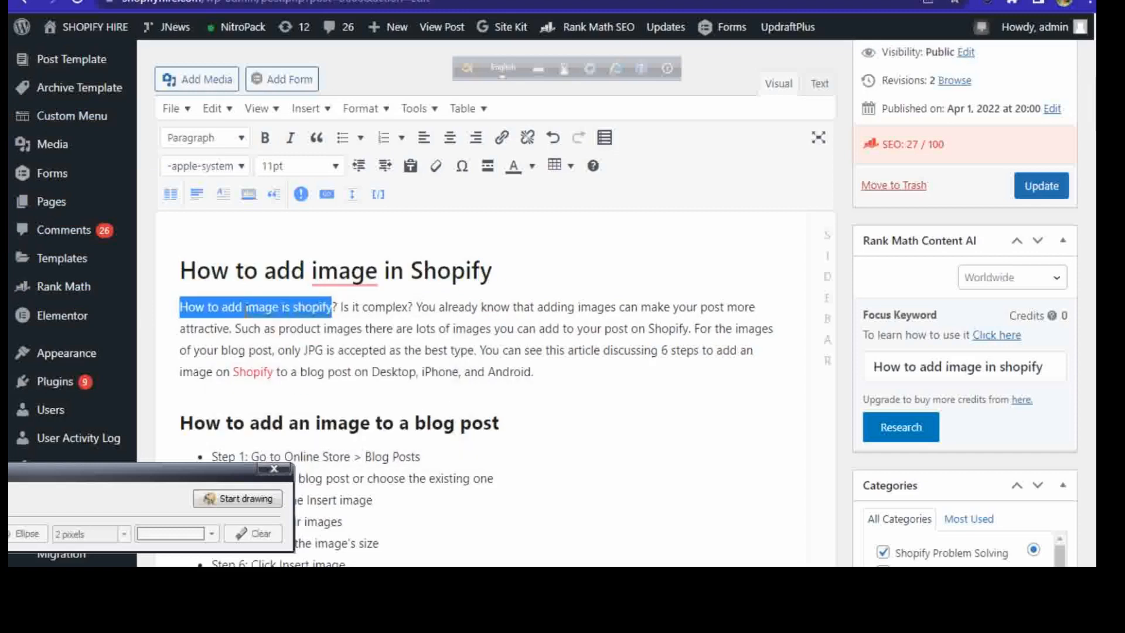
click(551, 269)
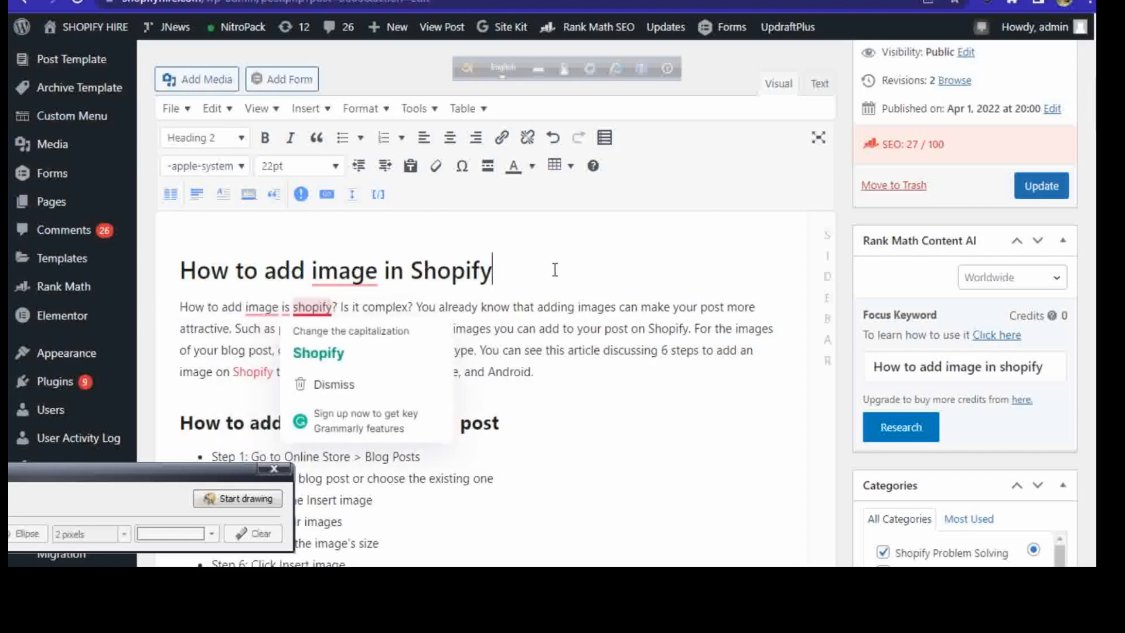
click(296, 306)
key(BackSpace)
text(n)
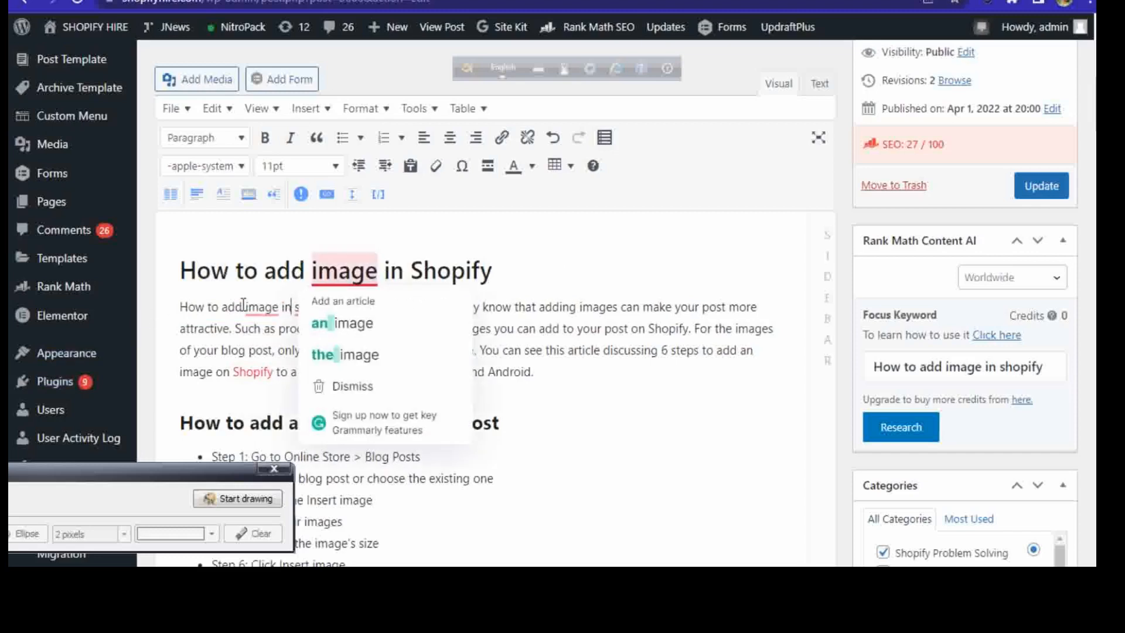
mouse_move(320, 310)
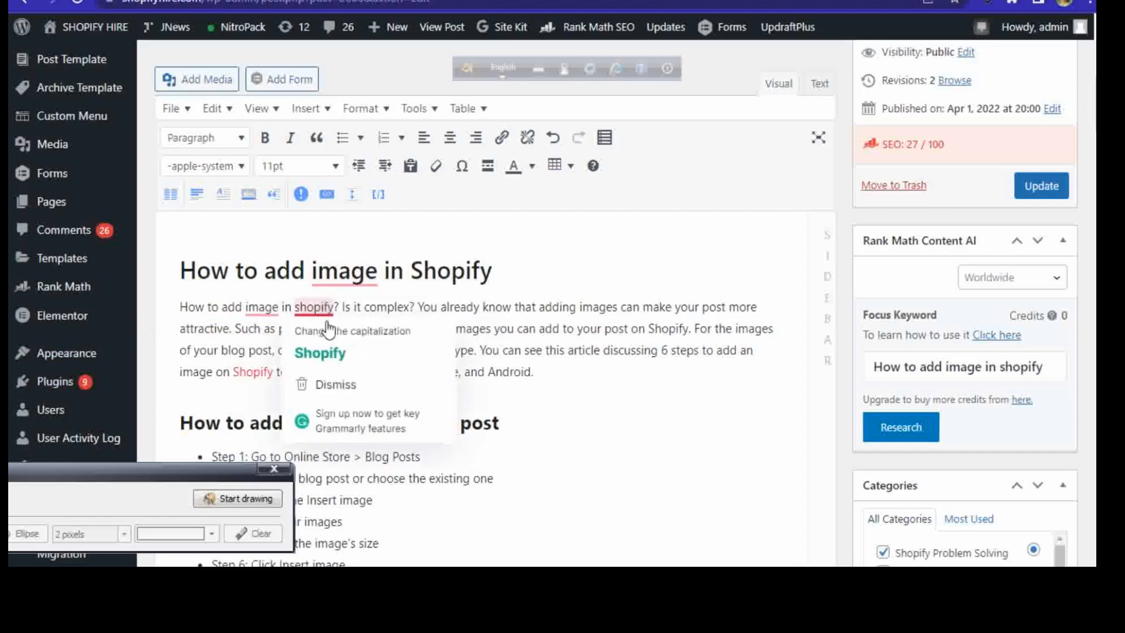
click(326, 353)
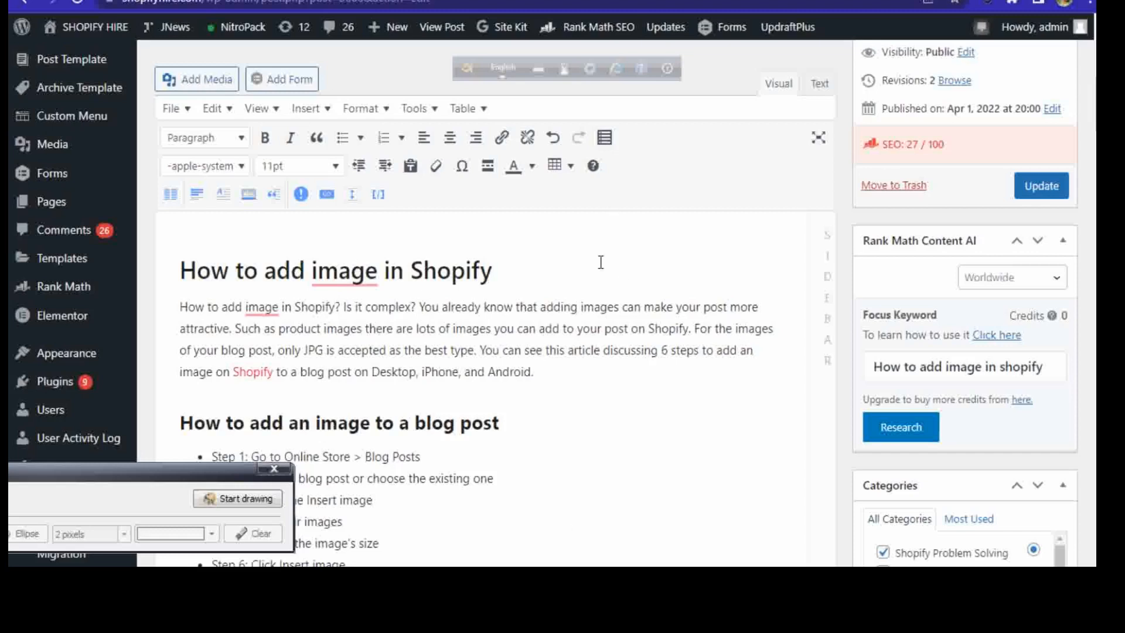
Step: Copy the keyword phrase "How to add image in Shopify" from the start of the first body paragraph
scroll(550, 351, down, 2)
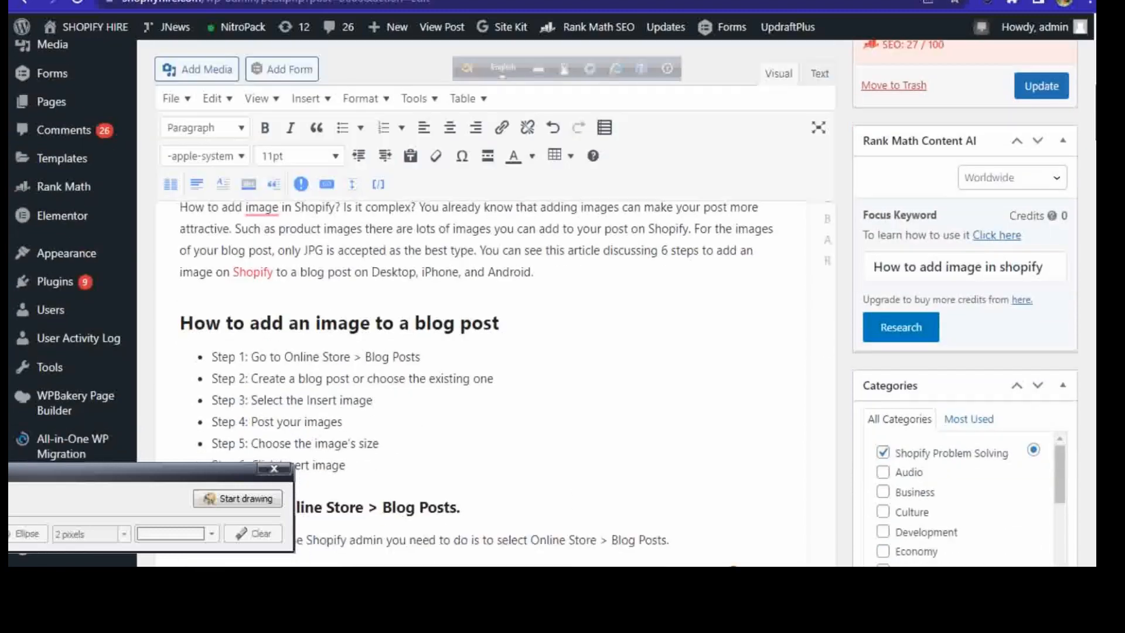
scroll(443, 281, down, 2)
scroll(443, 282, up, 5)
drag(178, 358, 337, 360)
key(ctrl+c)
right_click(332, 358)
click(381, 150)
click(493, 319)
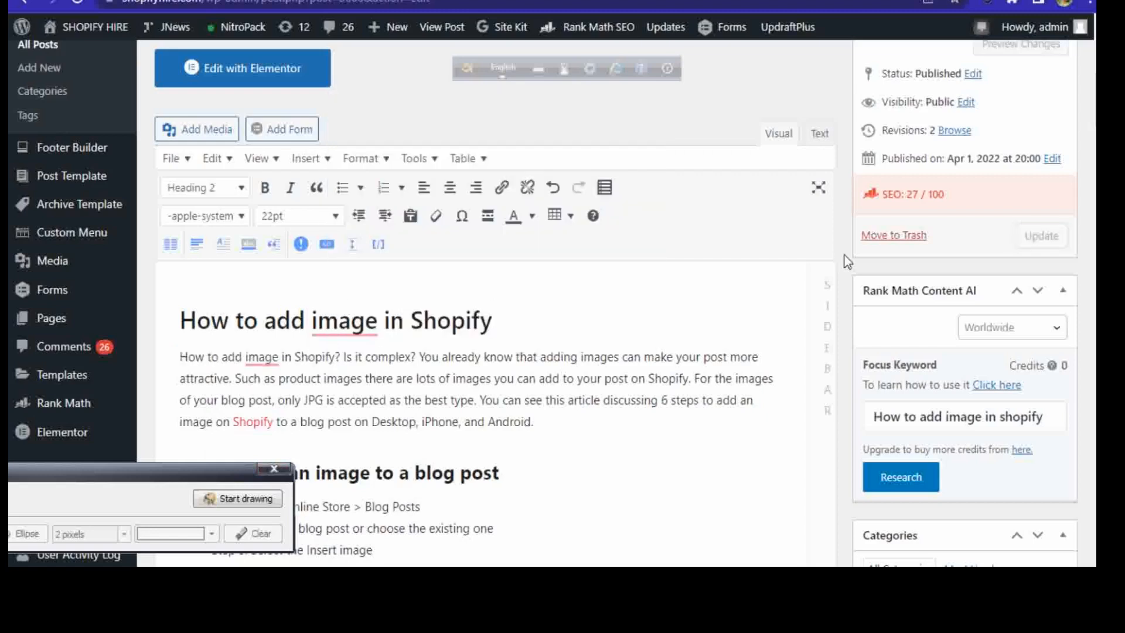
Step: Append the keyword phrase in parentheses, "(How to add image in Shopify)", to the heading "How to add an image to a blog post"
scroll(545, 303, down, 4)
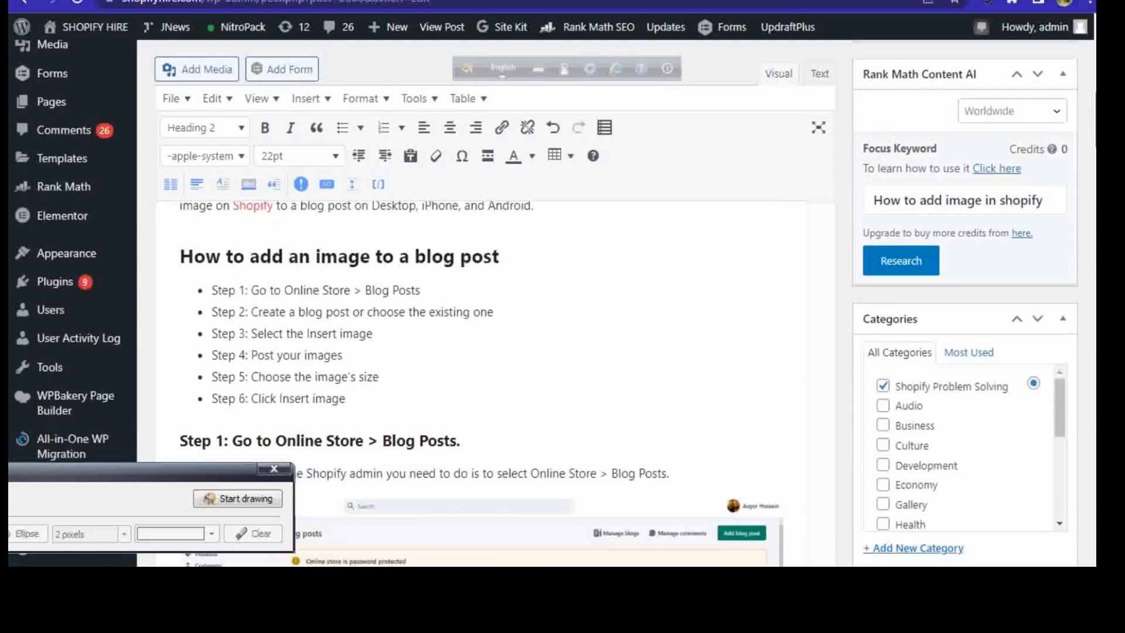
scroll(544, 302, up, 3)
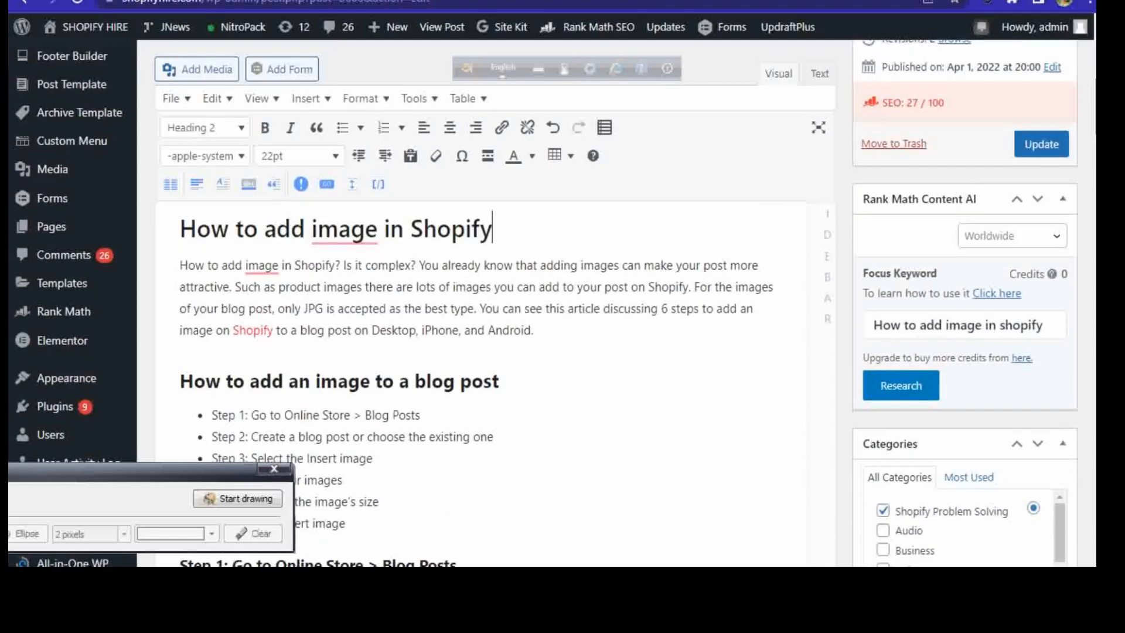
scroll(545, 303, down, 1)
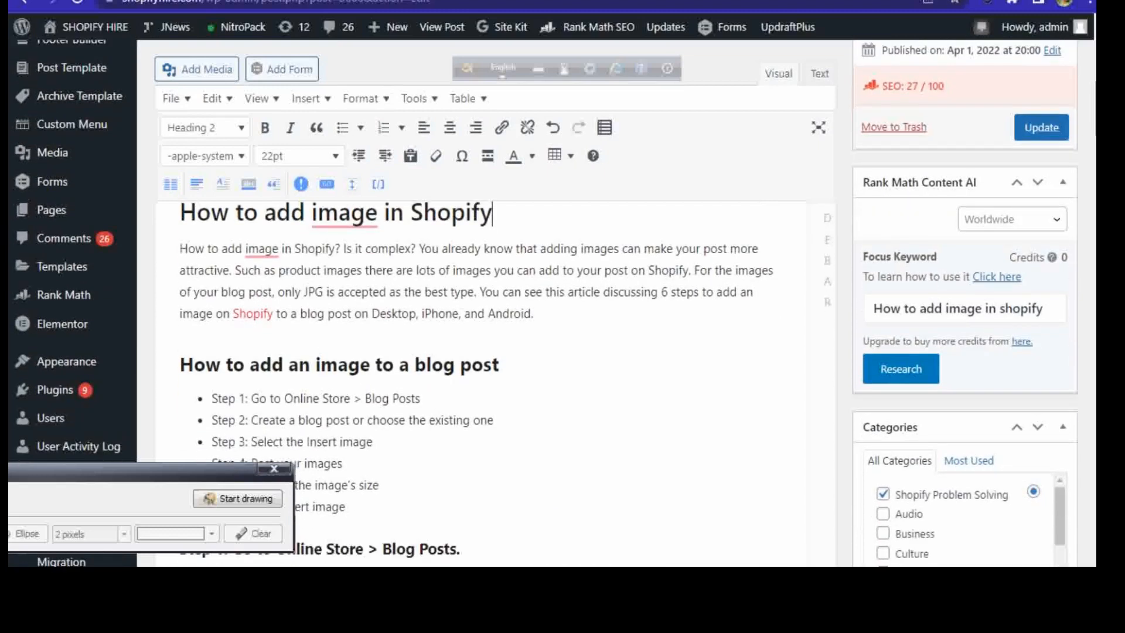
scroll(545, 303, down, 3)
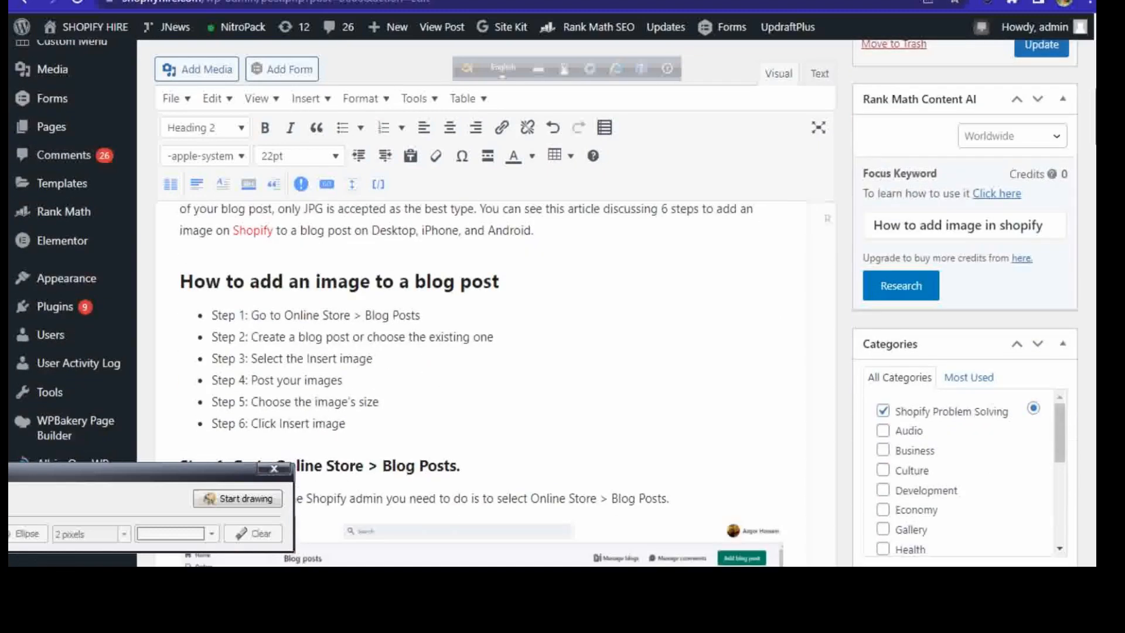
scroll(545, 304, up, 5)
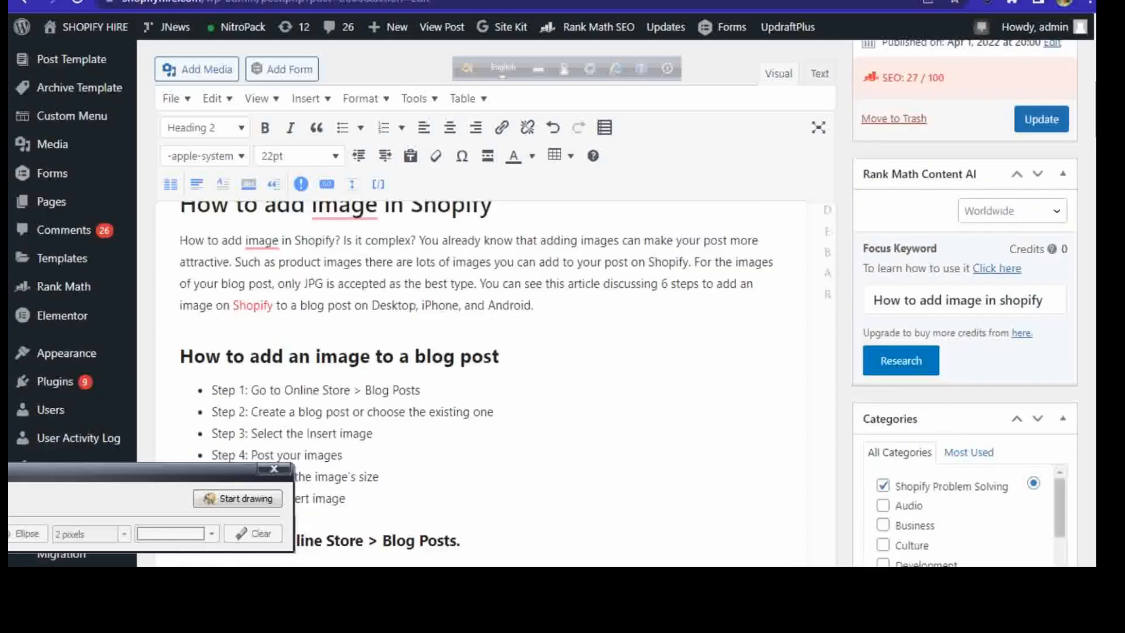
scroll(545, 305, down, 3)
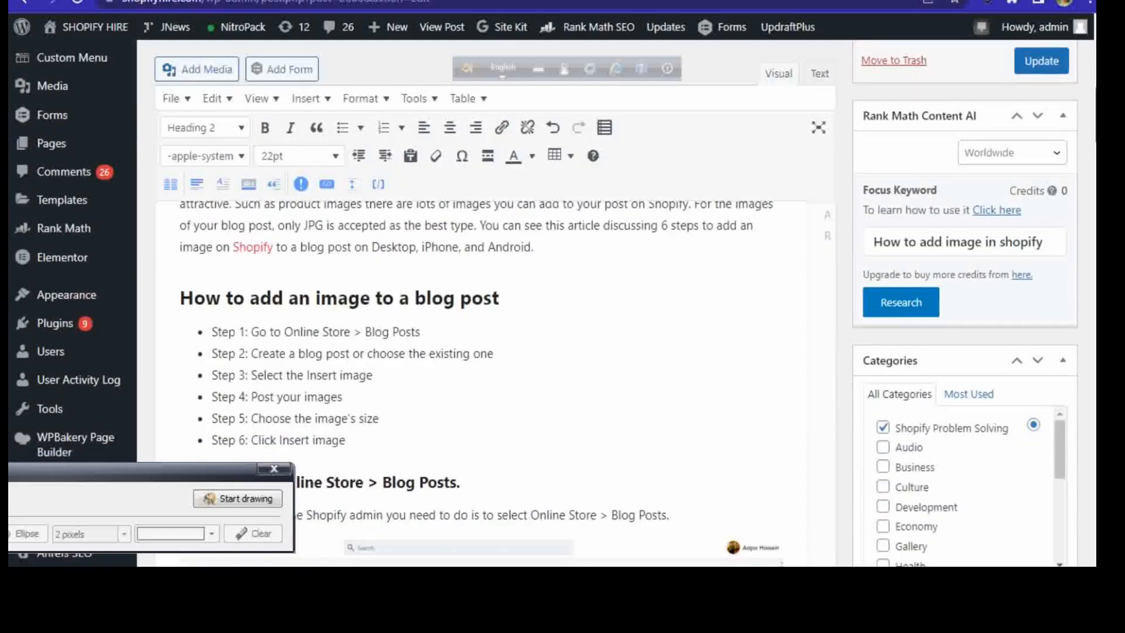
scroll(545, 304, down, 3)
scroll(574, 304, up, 2)
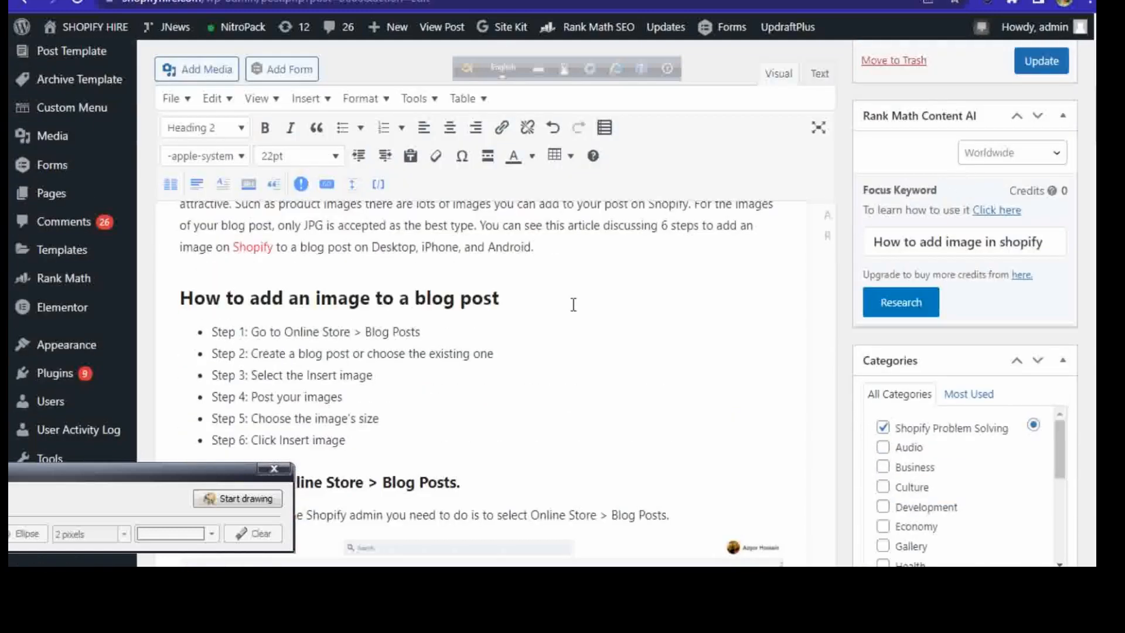
click(510, 303)
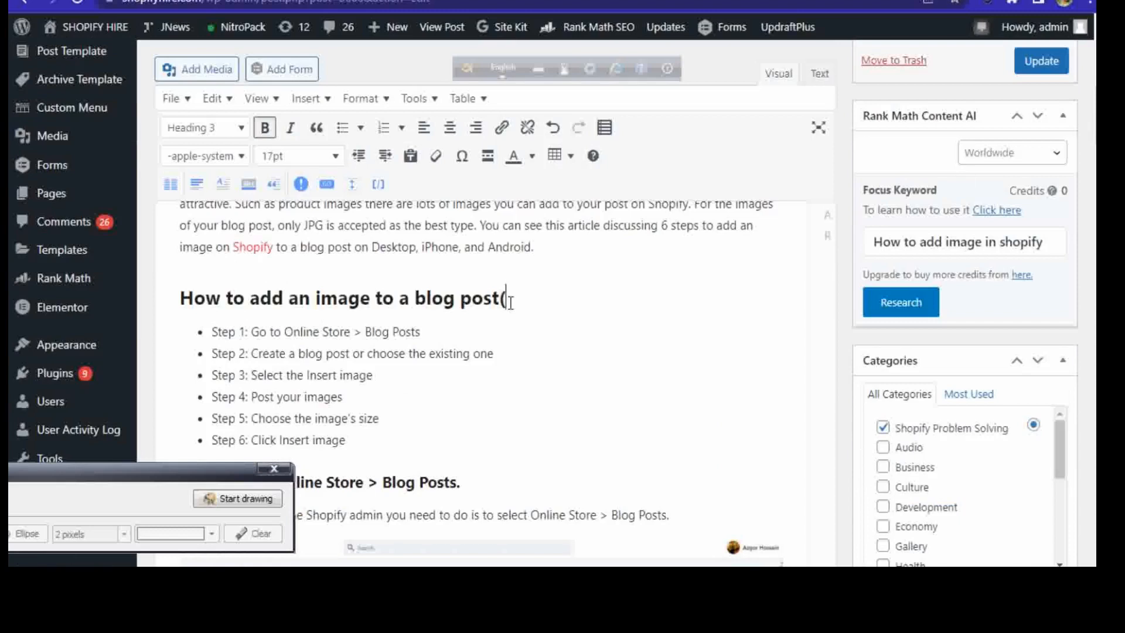
text(()
key(ctrl+v)
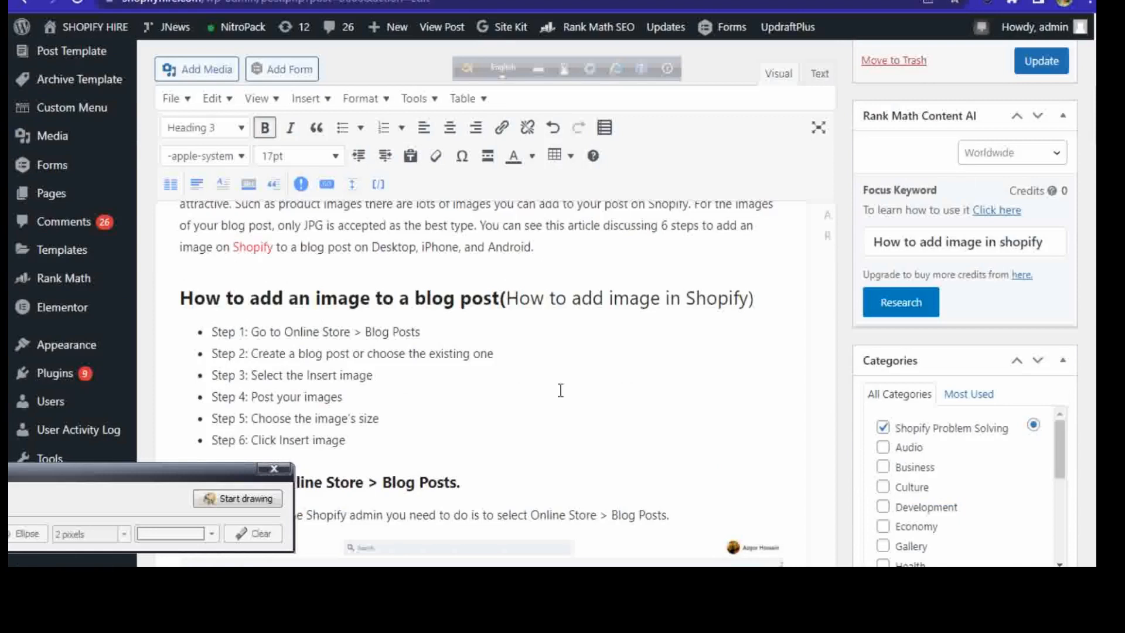
Step: Add the copied keyword phrase "How to add image in Shopify" as a tag of the post
click(1061, 59)
scroll(481, 352, down, 8)
scroll(539, 303, up, 10)
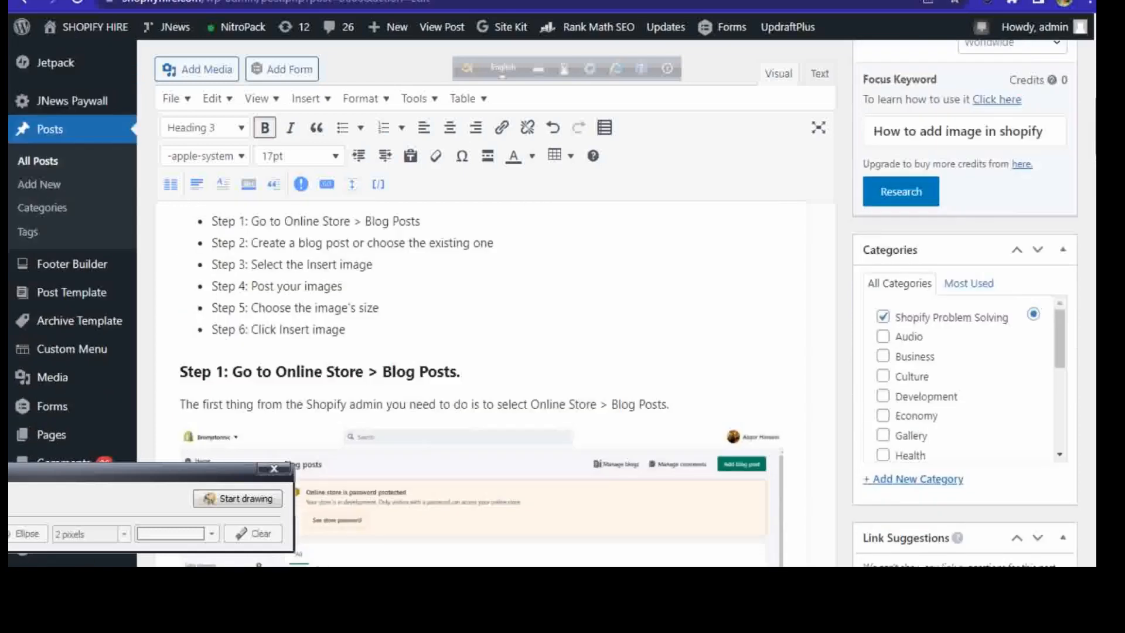
scroll(874, 261, down, 3)
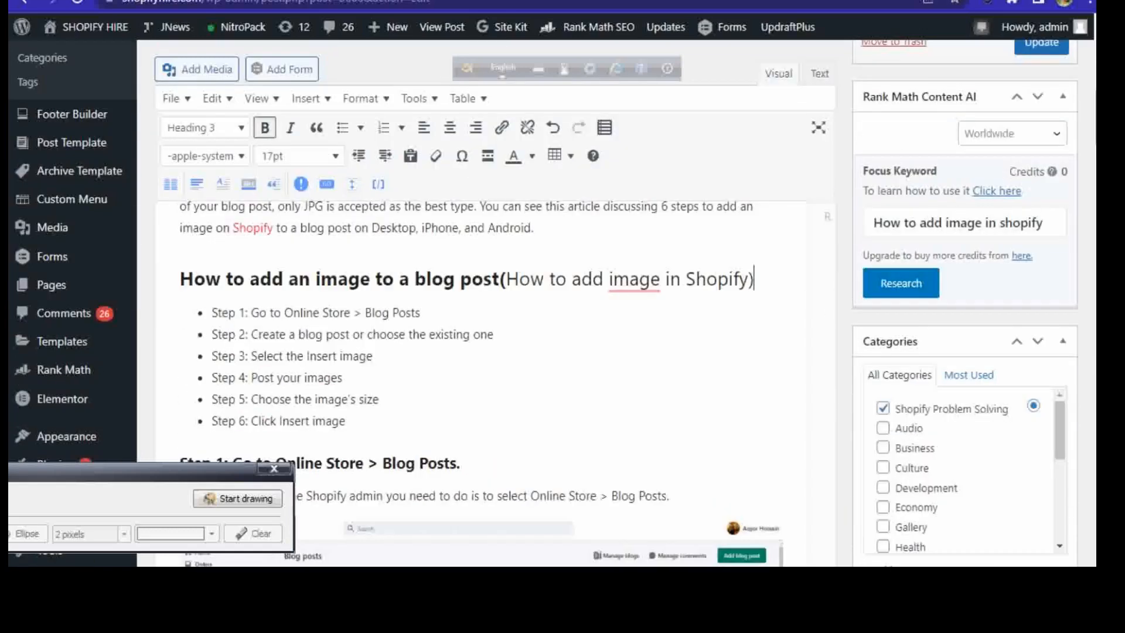
scroll(988, 220, up, 6)
scroll(615, 303, down, 5)
scroll(1086, 195, down, 15)
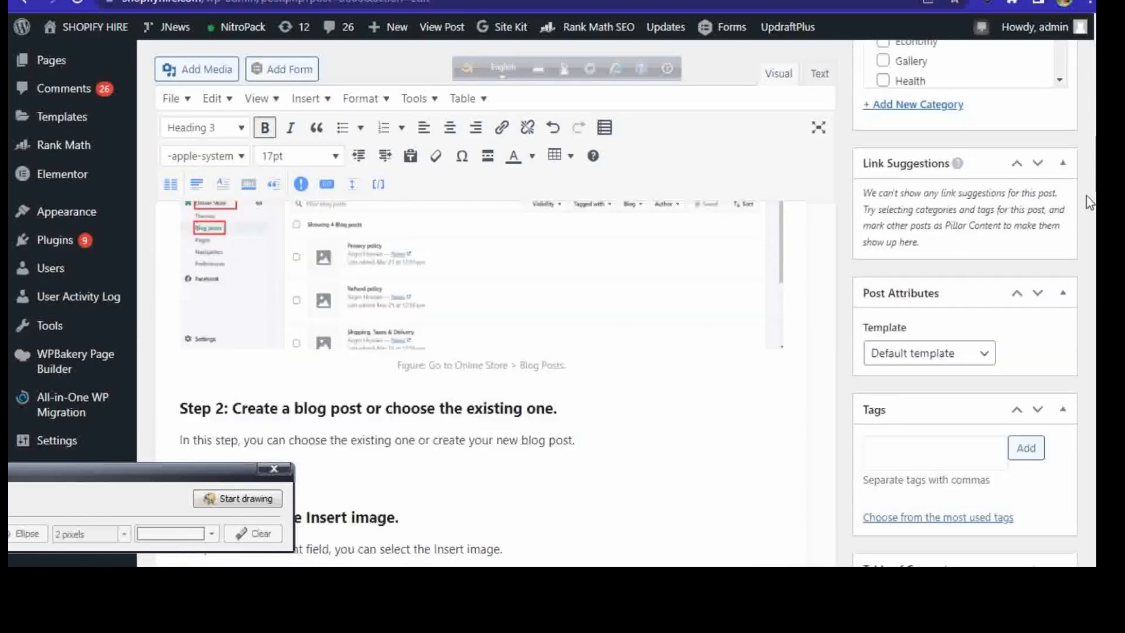
scroll(1086, 195, down, 15)
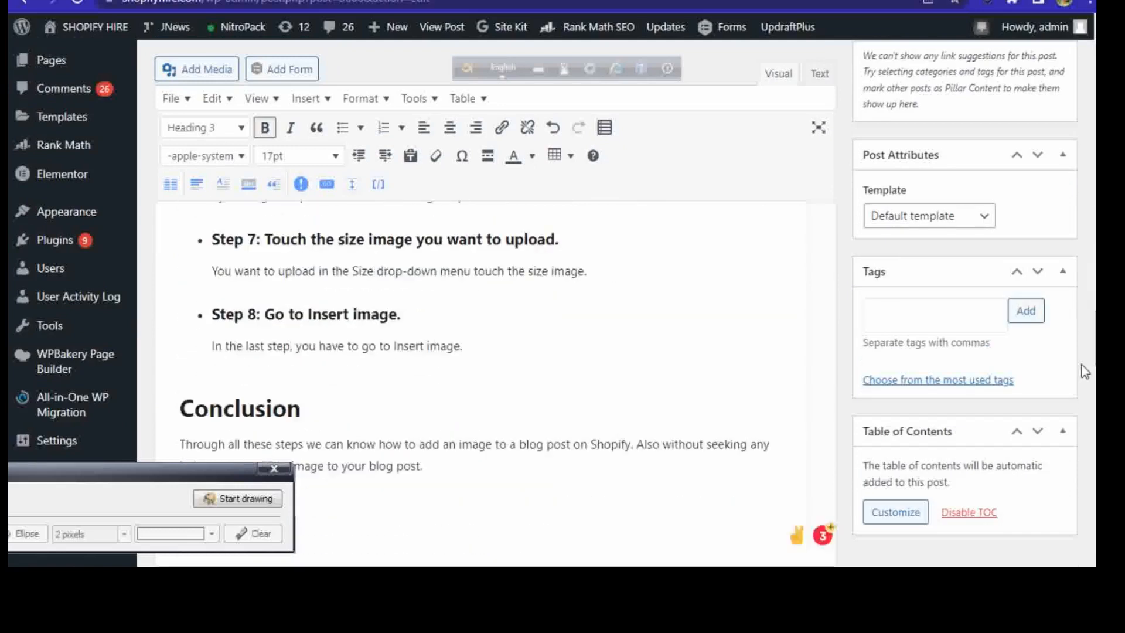
scroll(1082, 364, down, 3)
drag(1080, 377, 1081, 378)
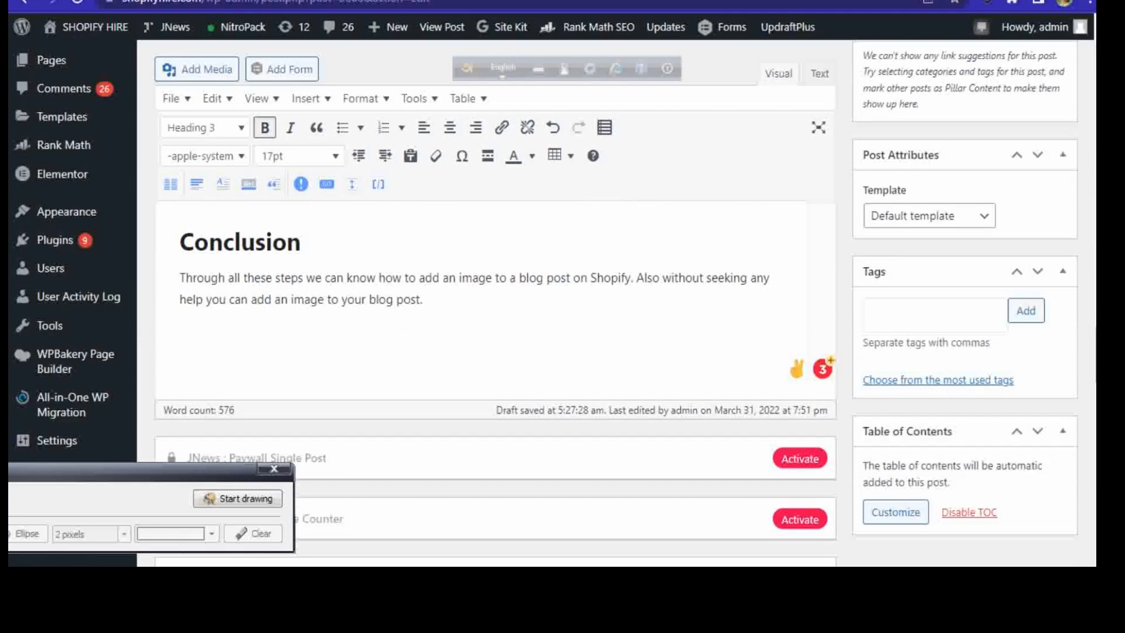
mouse_move(1095, 358)
mouse_down()
mouse_move(1095, 196)
mouse_move(1095, 378)
mouse_up()
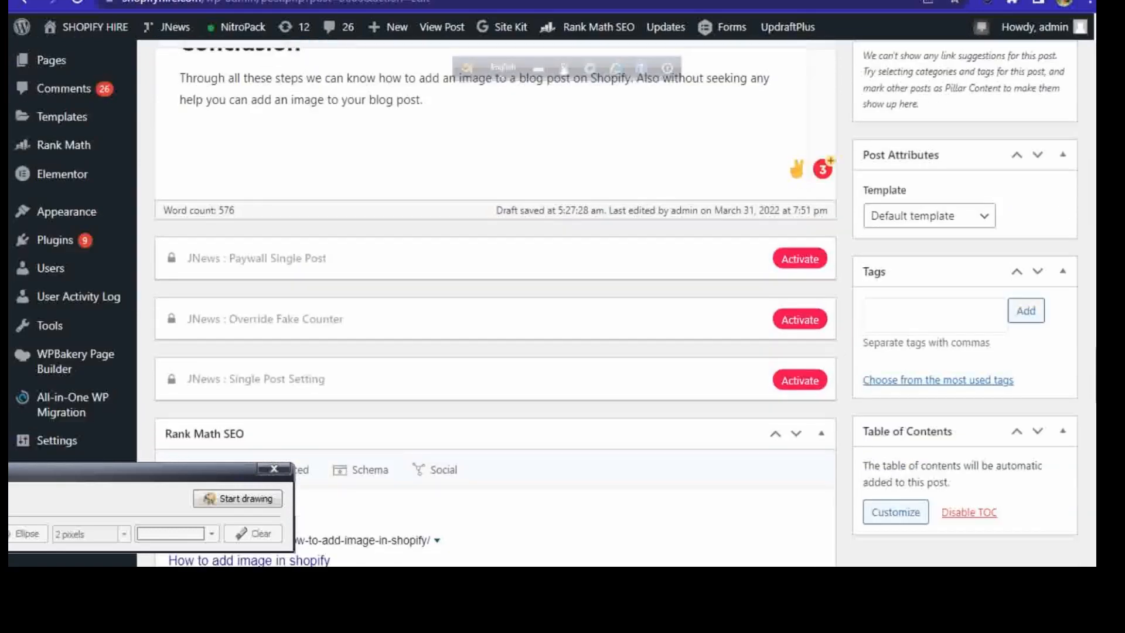
right_click(907, 323)
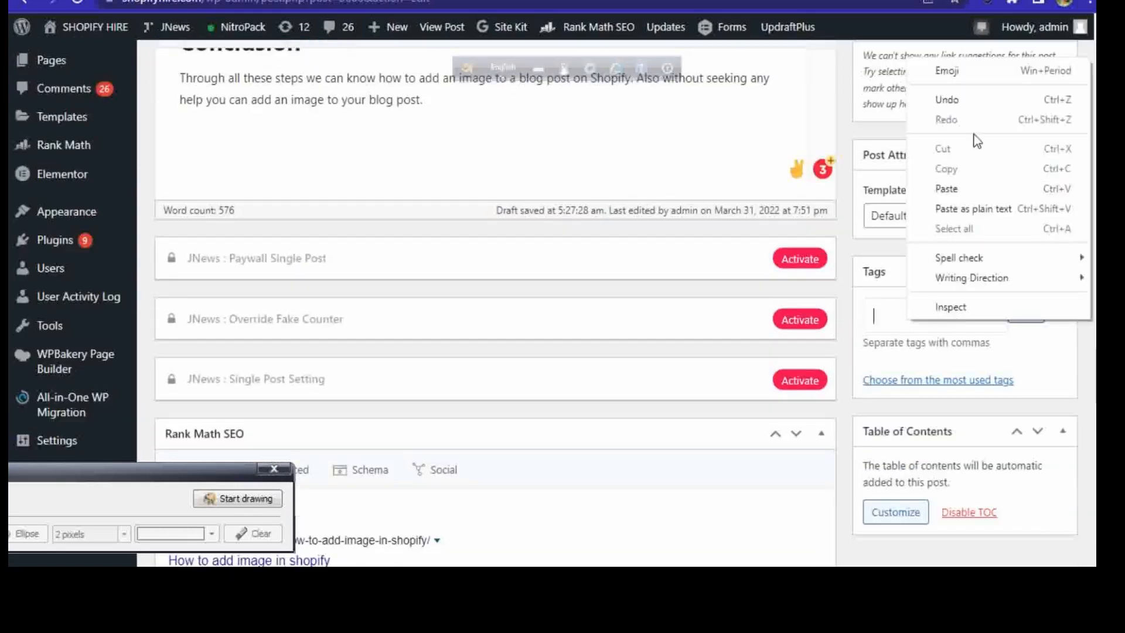
click(959, 189)
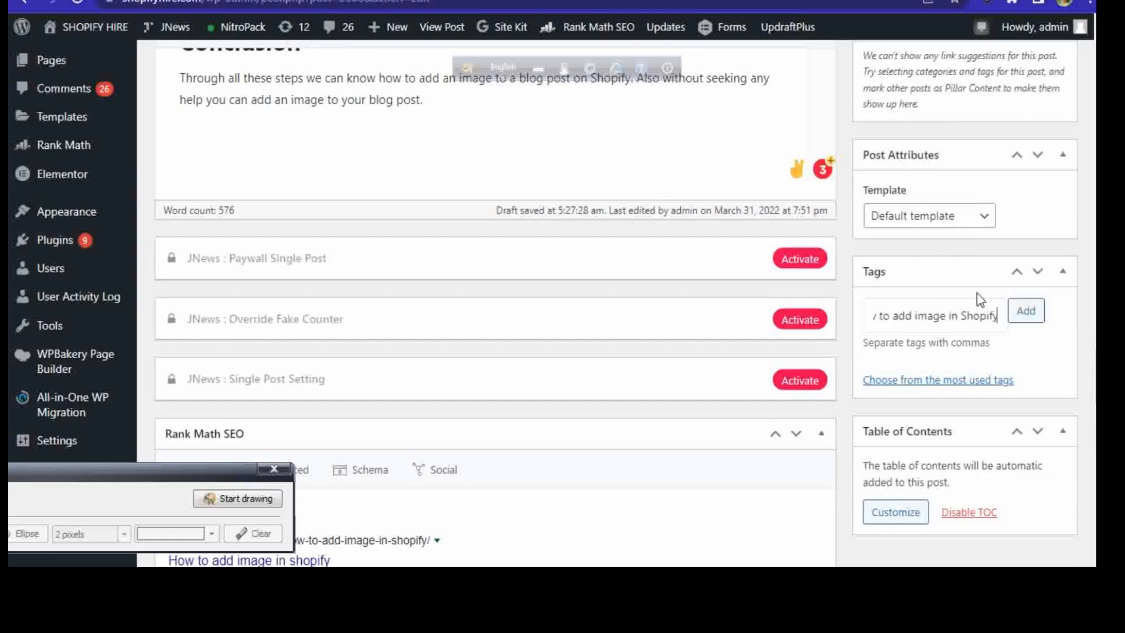
click(1019, 302)
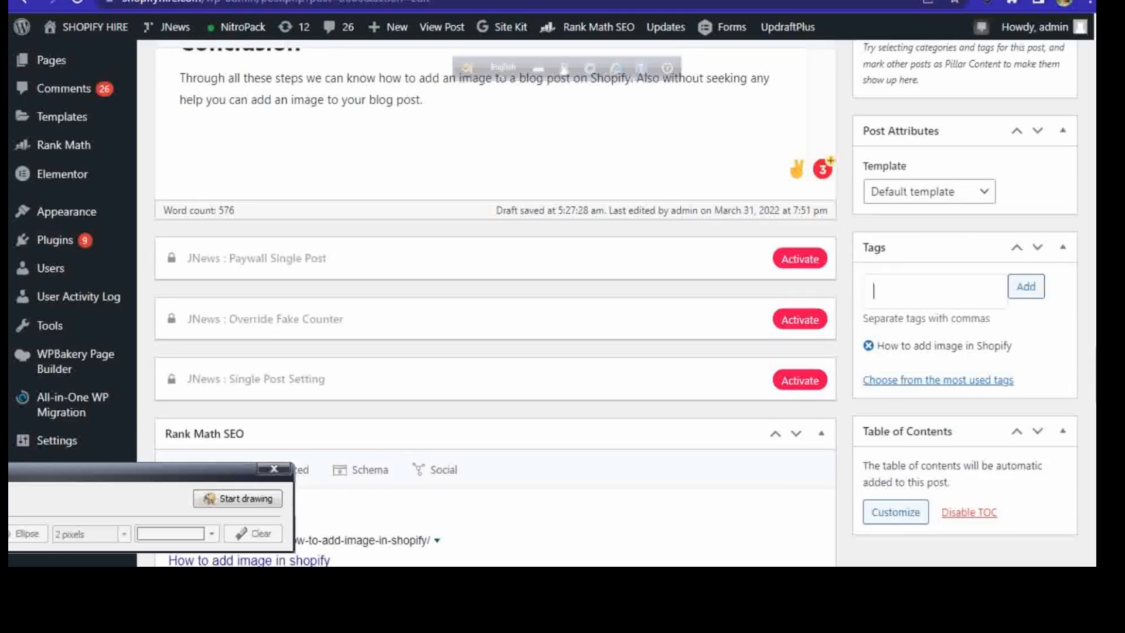
Step: Replace both existing Rank Math focus keywords with the copied phrase "How to add image in Shopify"
scroll(496, 303, down, 7)
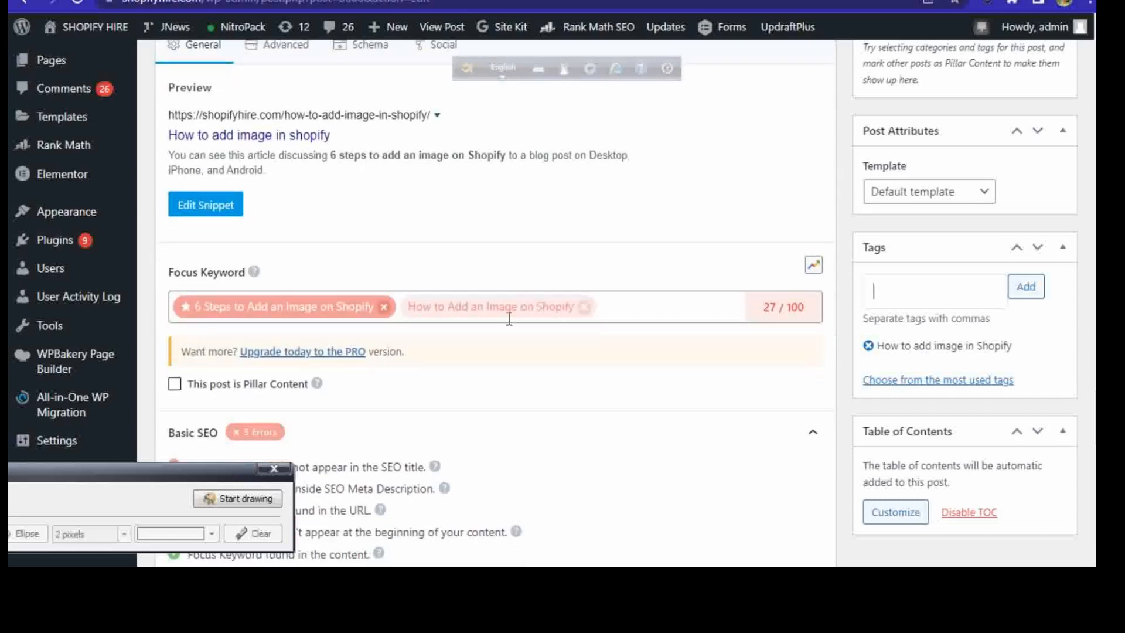
click(384, 306)
click(371, 306)
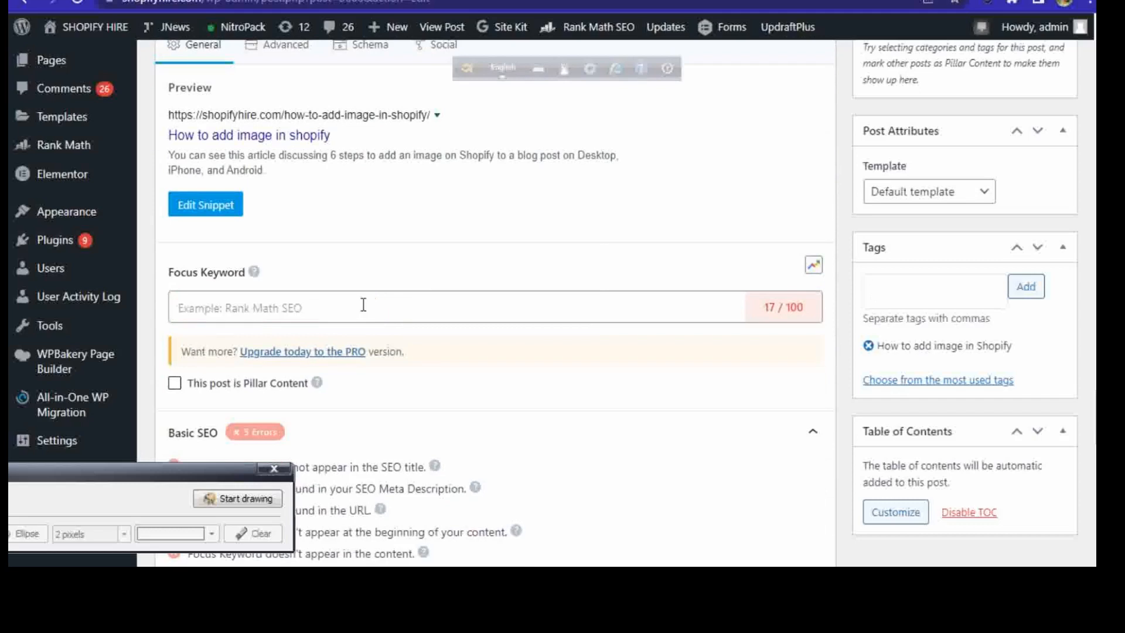
right_click(350, 305)
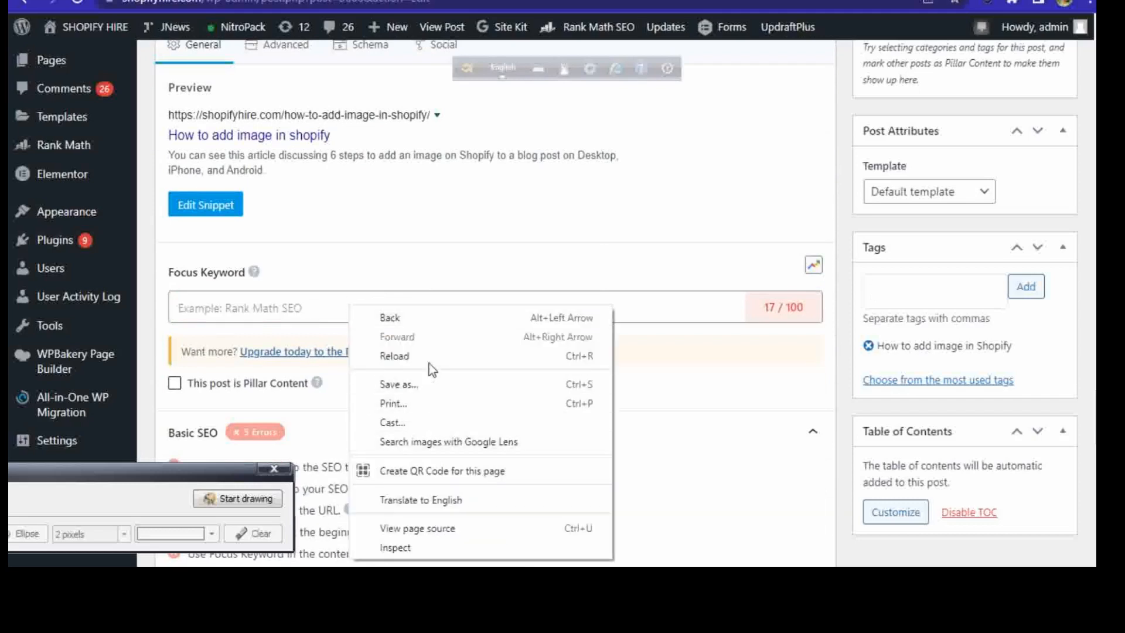
click(254, 307)
click(253, 308)
right_click(252, 310)
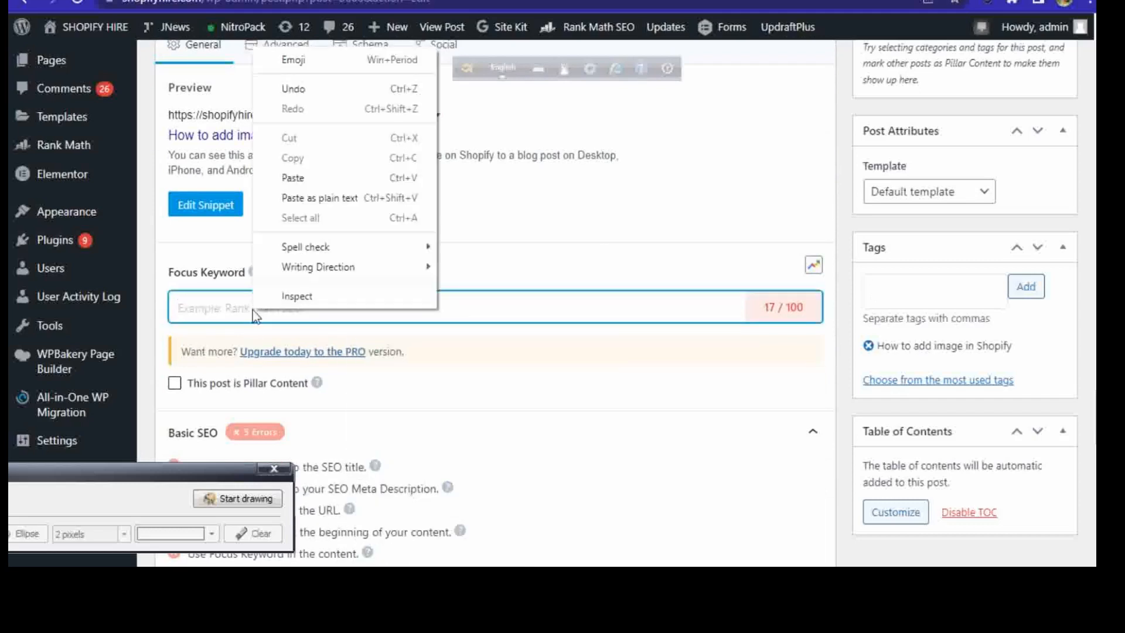
click(277, 177)
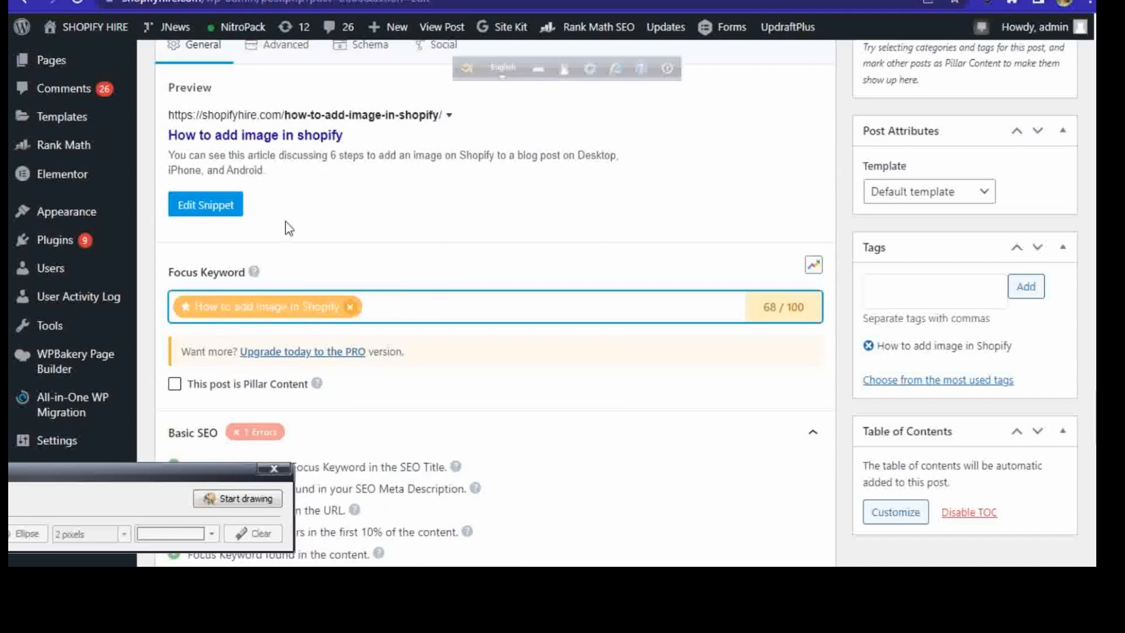
Step: Move the floating drawing window aside so it no longer covers the Rank Math SEO snippet preview
drag(1097, 417, 1097, 377)
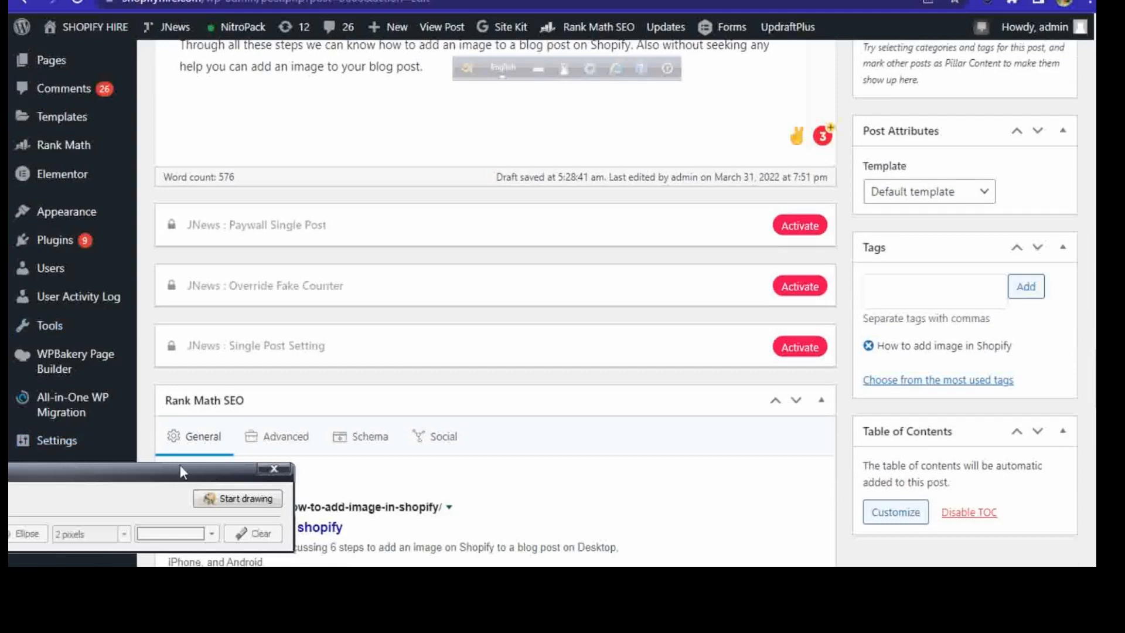
mouse_move(191, 478)
mouse_down()
mouse_move(61, 393)
mouse_move(44, 323)
mouse_up()
scroll(495, 264, down, 1)
scroll(495, 305, down, 3)
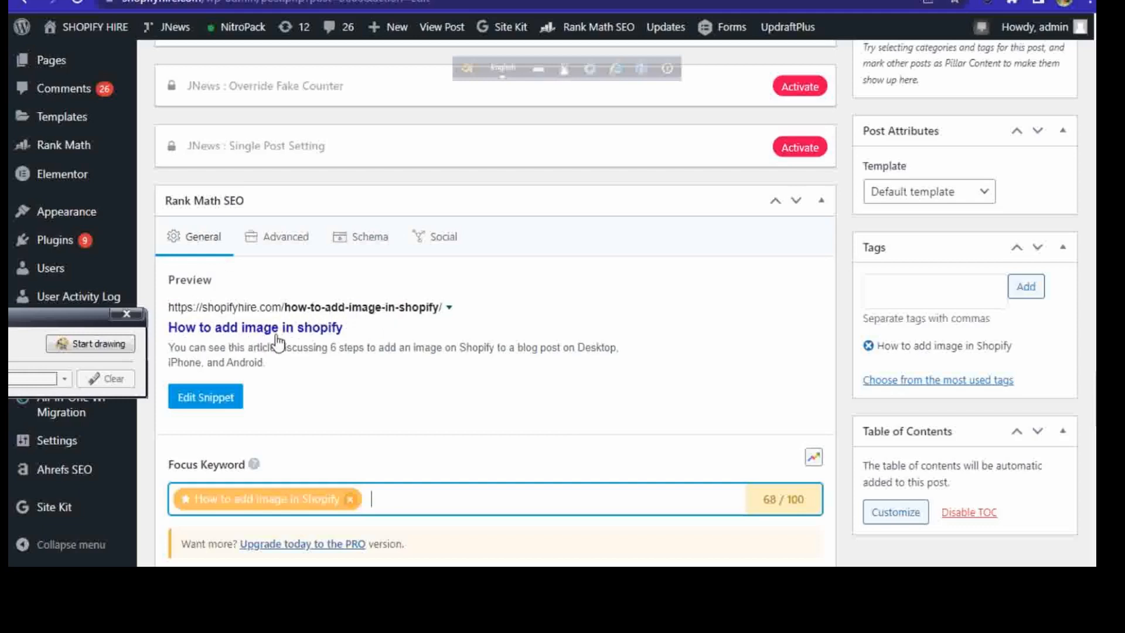
click(205, 398)
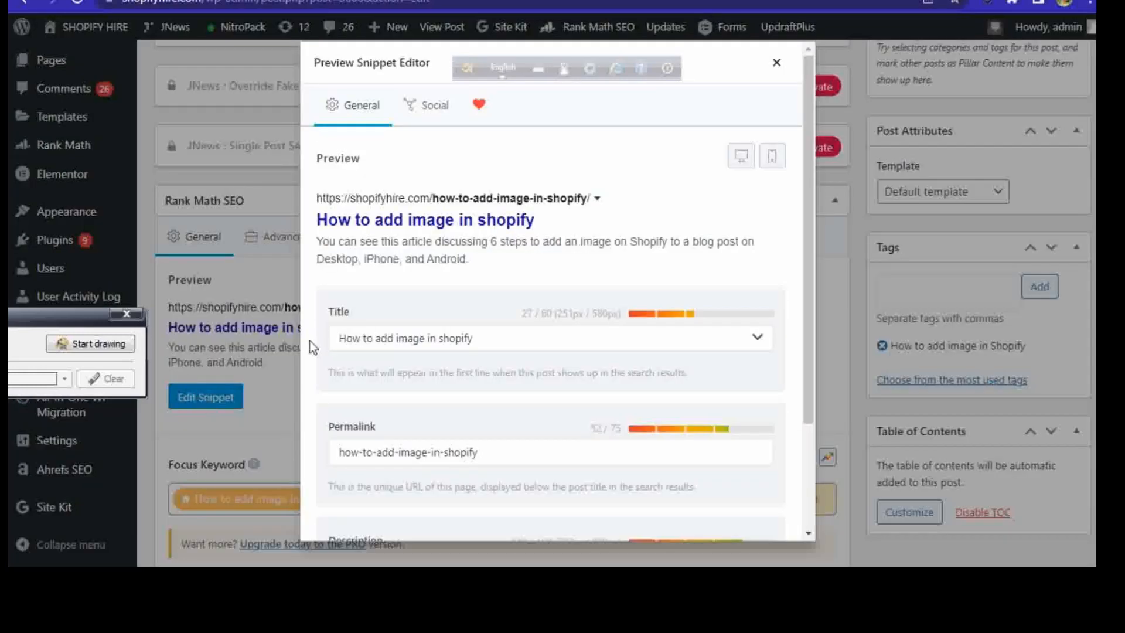
click(412, 341)
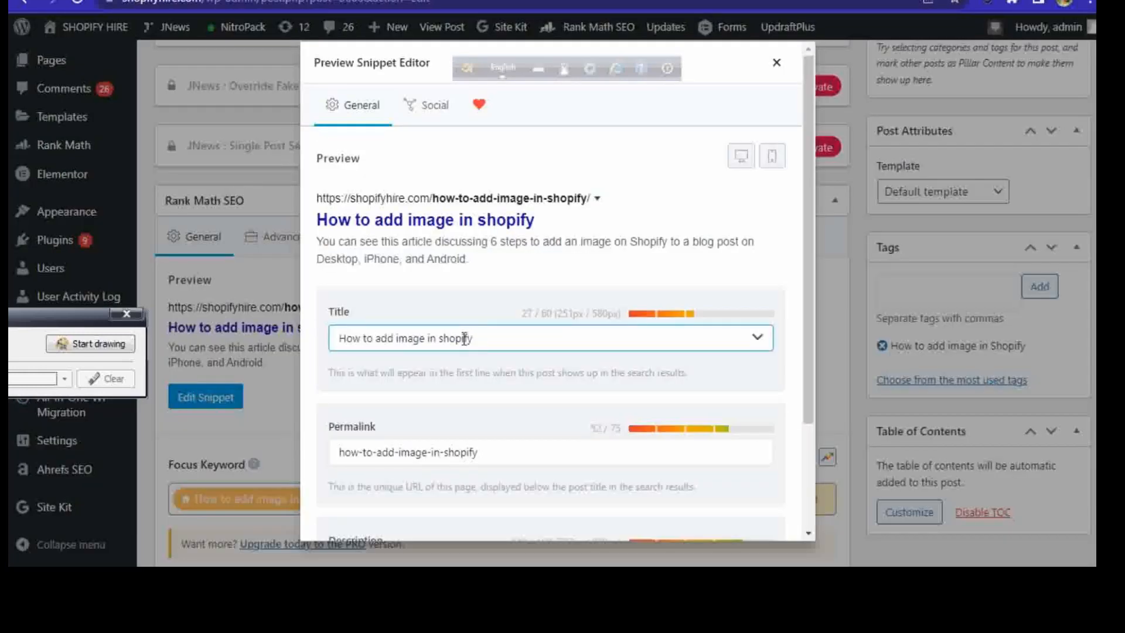
click(697, 235)
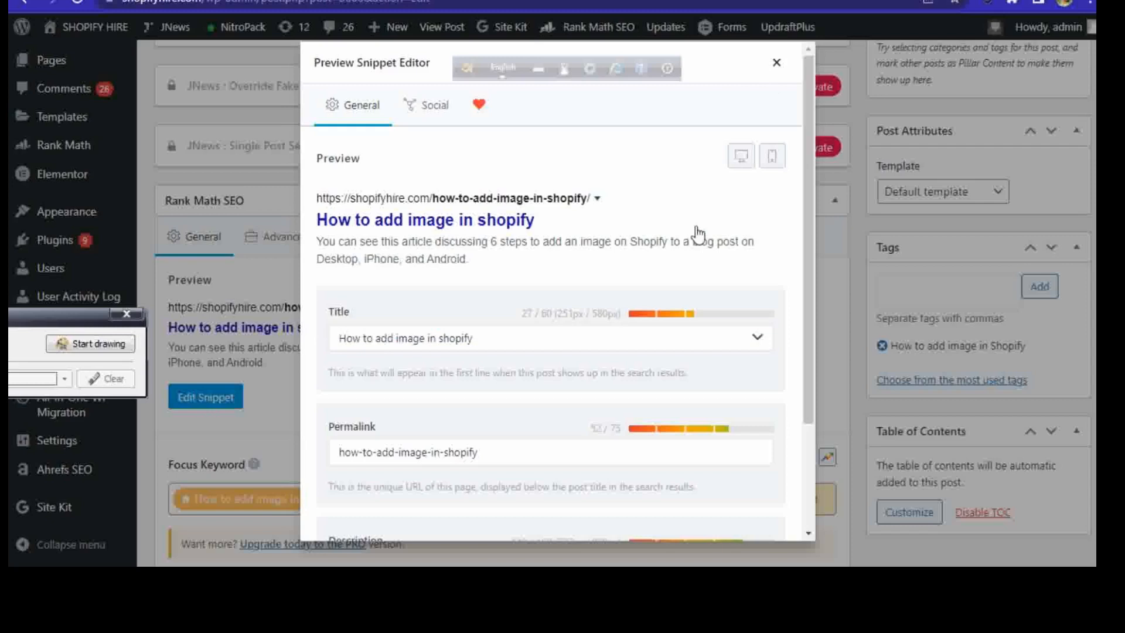
click(778, 65)
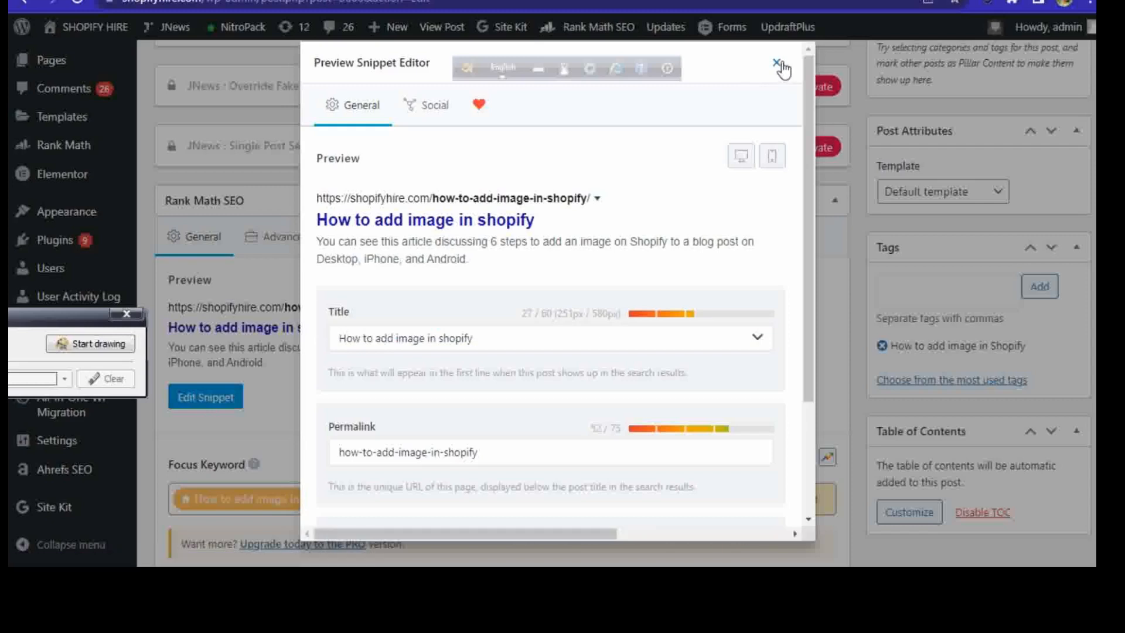
click(778, 65)
Step: Copy the full post title "How to add image in shopify in just 6 easiest way"
drag(1095, 313, 1095, 53)
drag(572, 373, 162, 374)
right_click(205, 383)
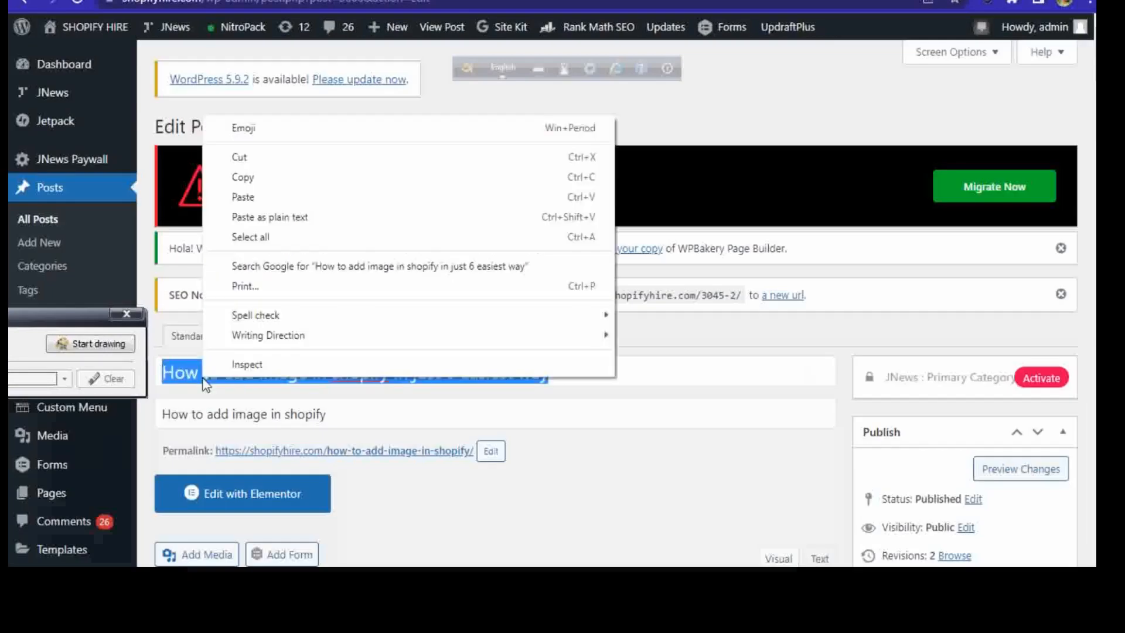
click(258, 177)
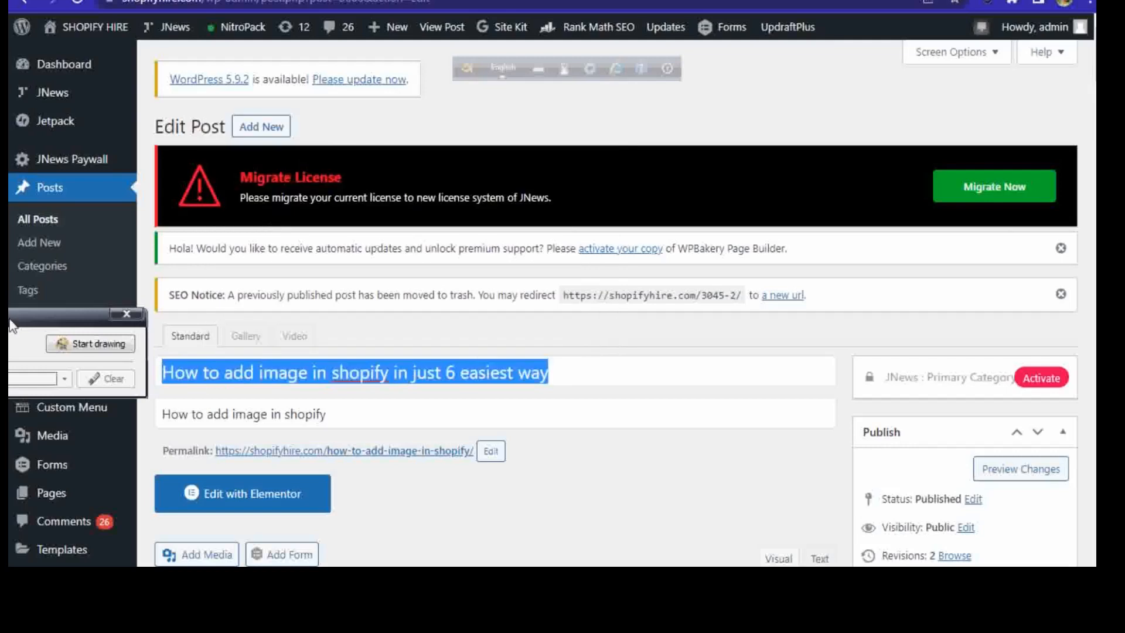
Step: Replace the SEO title in the Rank Math snippet with the copied "How to add image in shopify in just 6 easiest way" and close the snippet editor
scroll(1084, 218, down, 15)
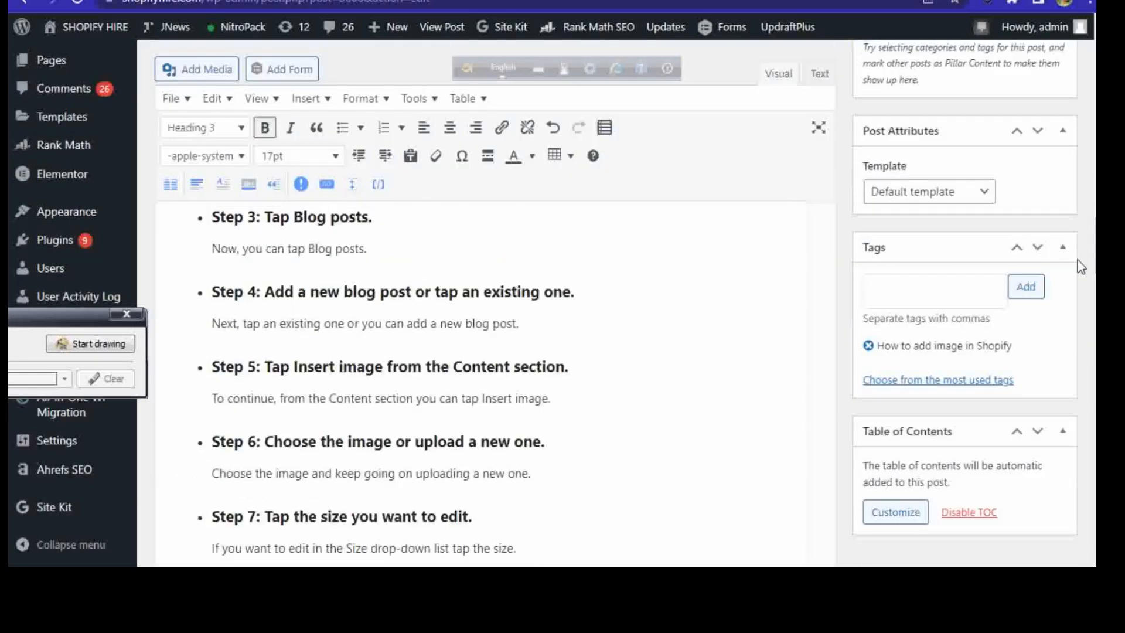
scroll(1083, 287, down, 10)
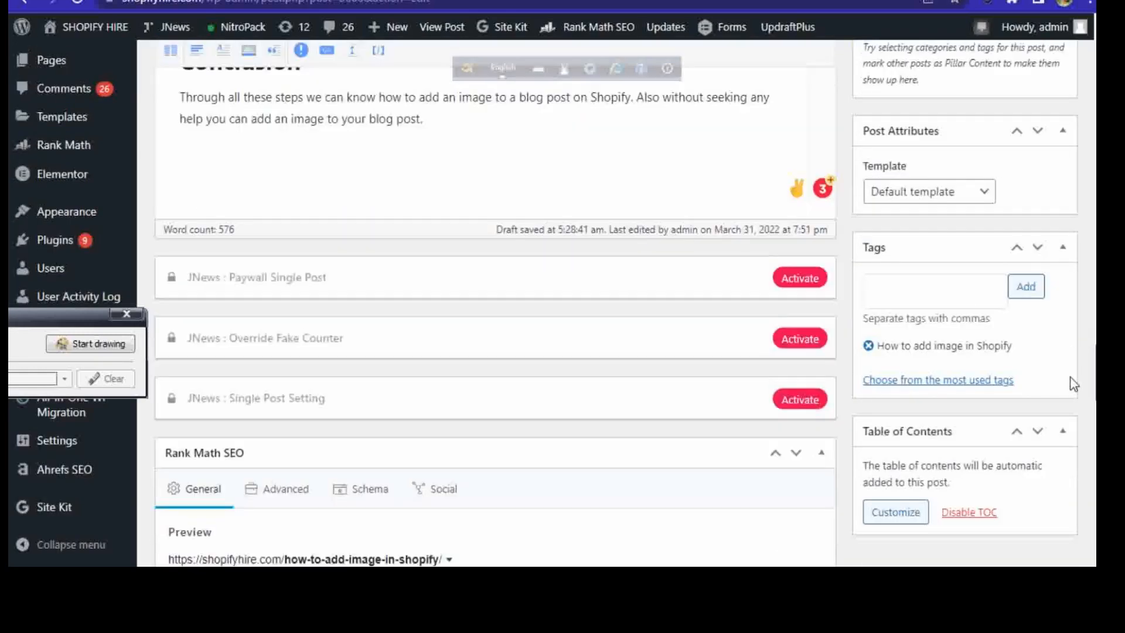
scroll(1070, 392, down, 3)
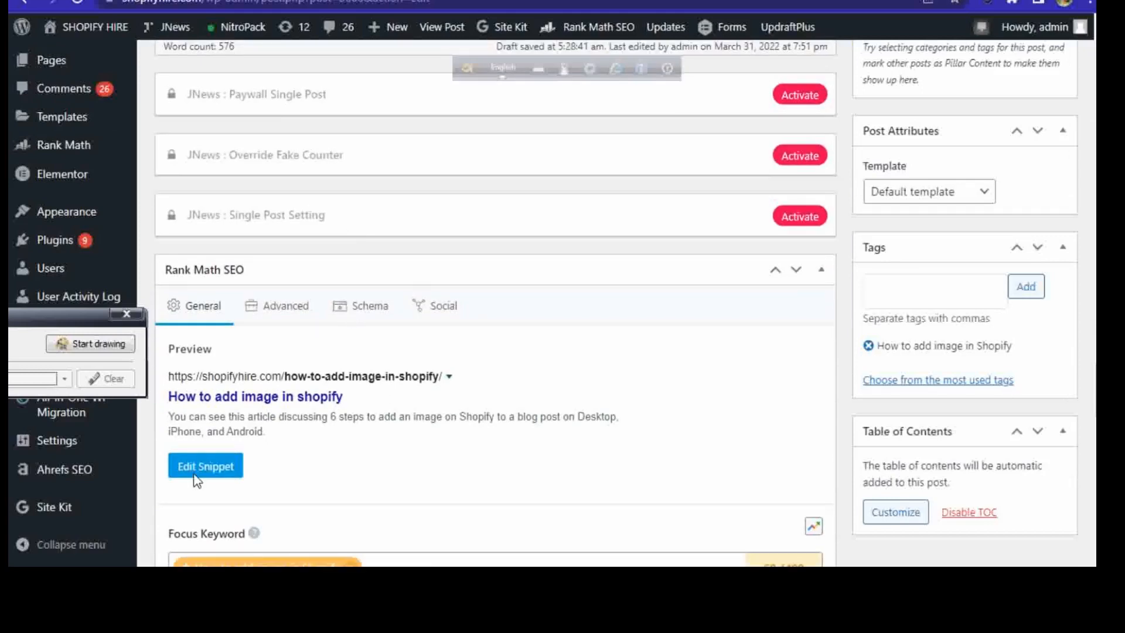
click(195, 476)
click(475, 340)
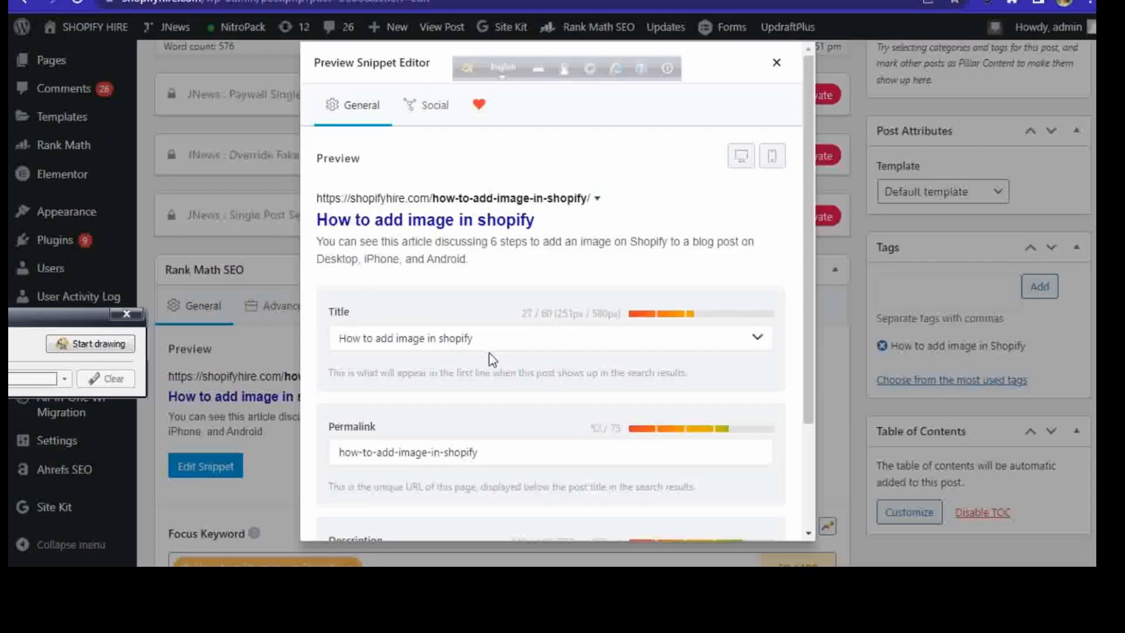
double_click(468, 339)
drag(404, 333, 321, 339)
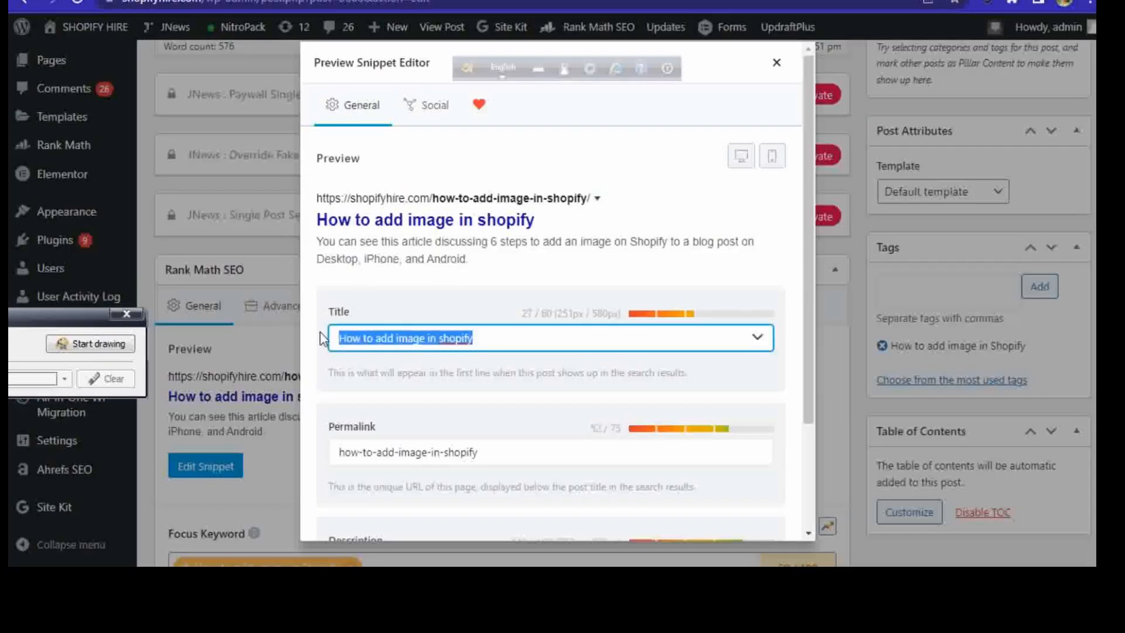
right_click(382, 338)
click(430, 161)
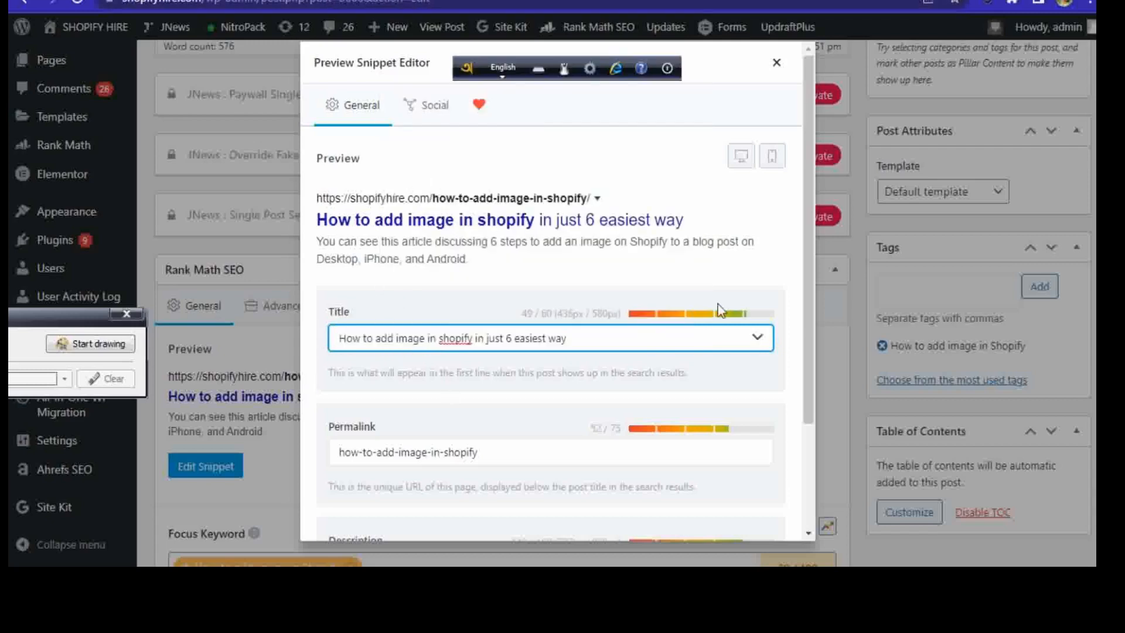
drag(809, 311, 804, 407)
click(479, 458)
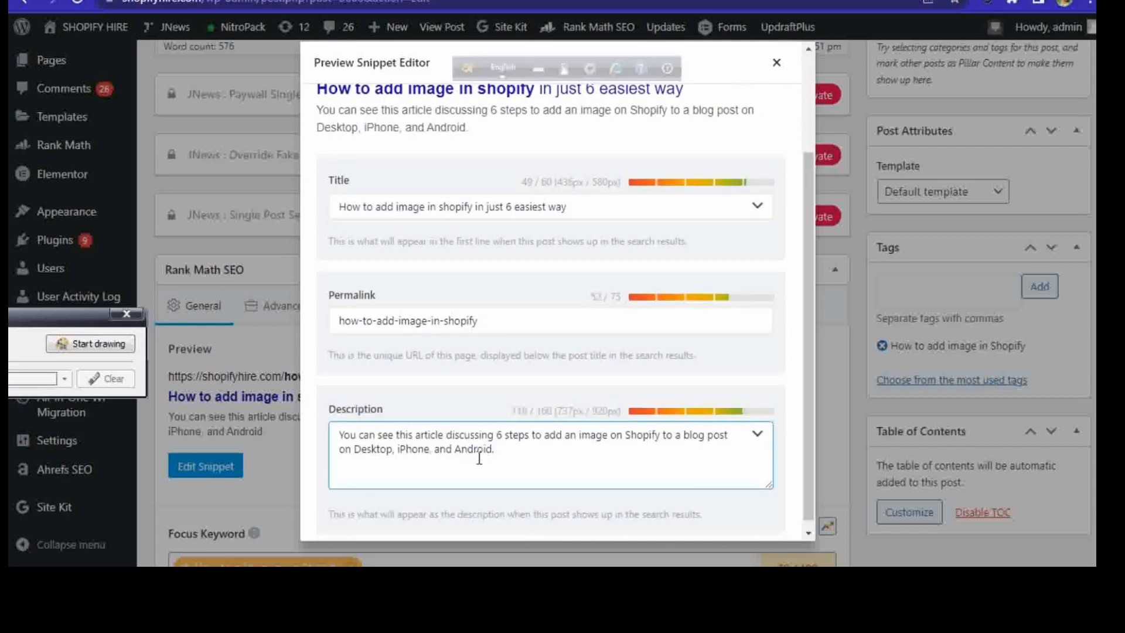
click(776, 63)
Step: Copy the start of the opening paragraph, from "How to add image in Shopify?" through "you can add to your post on Shopify."
scroll(495, 304, up, 15)
scroll(495, 304, down, 5)
scroll(178, 348, down, 1)
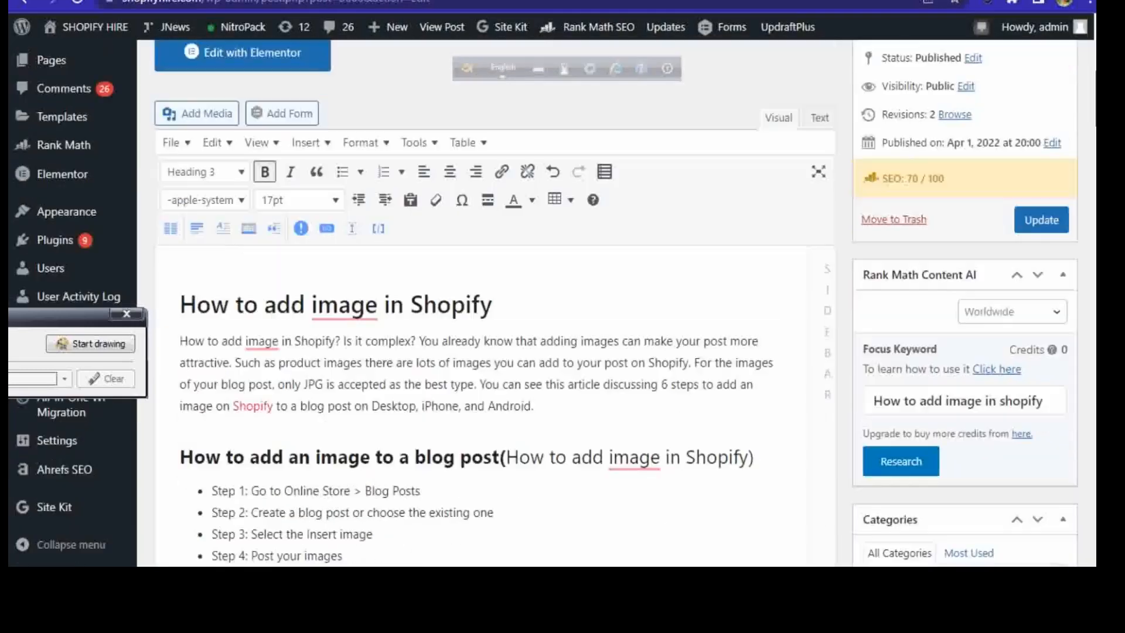
drag(181, 340, 691, 361)
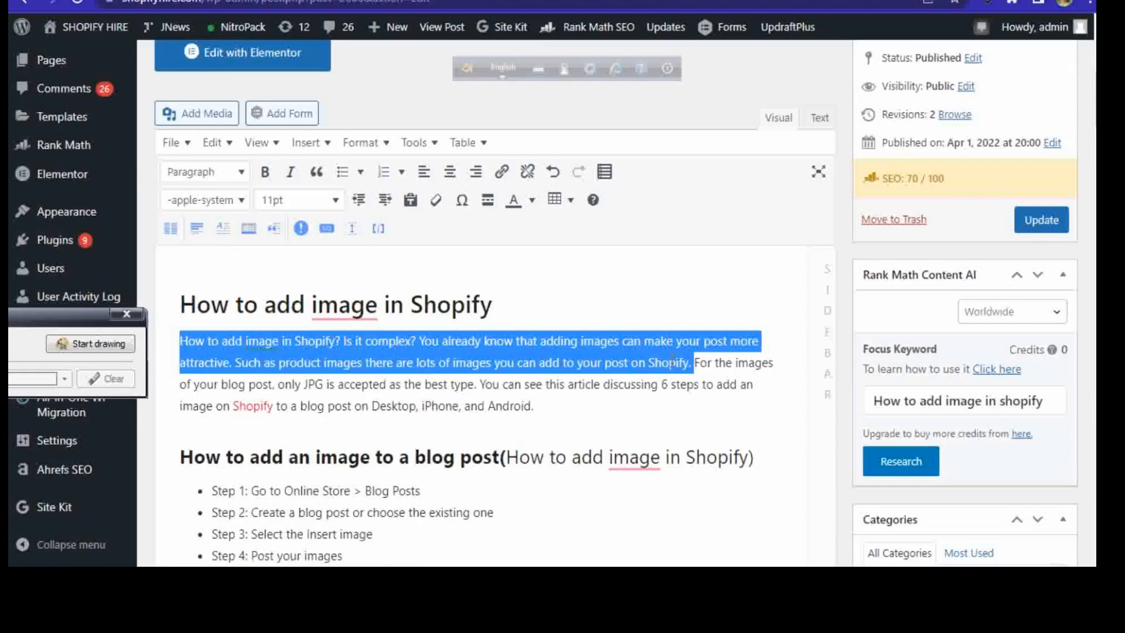
right_click(596, 359)
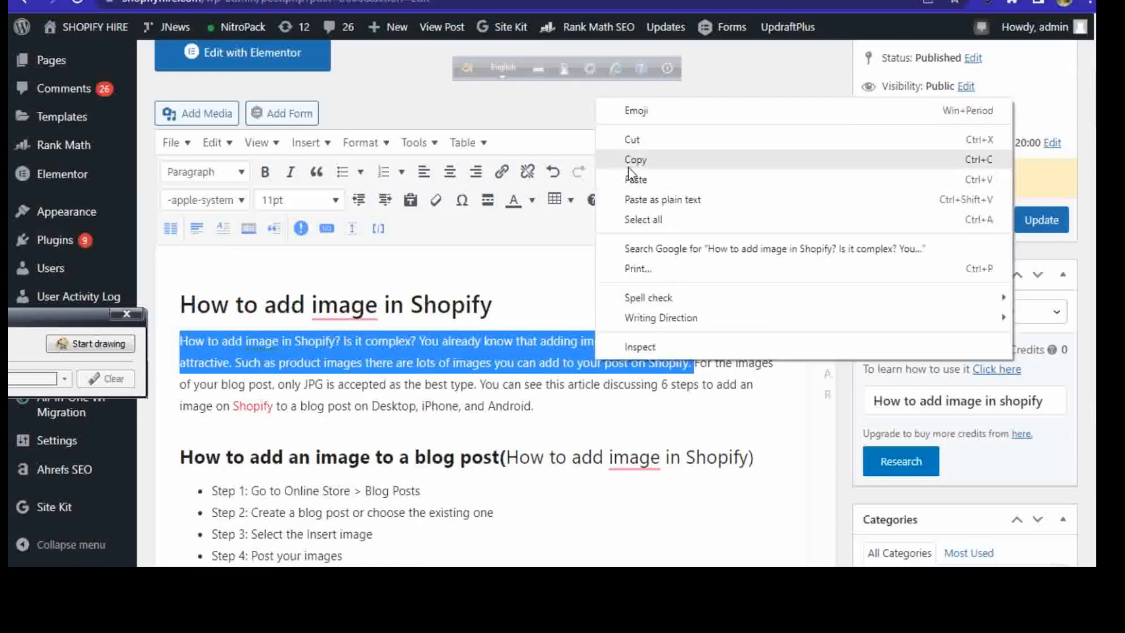
click(629, 166)
Step: Replace the meta description in the Rank Math snippet with the copied opening sentences and close the snippet editor
scroll(757, 296, down, 15)
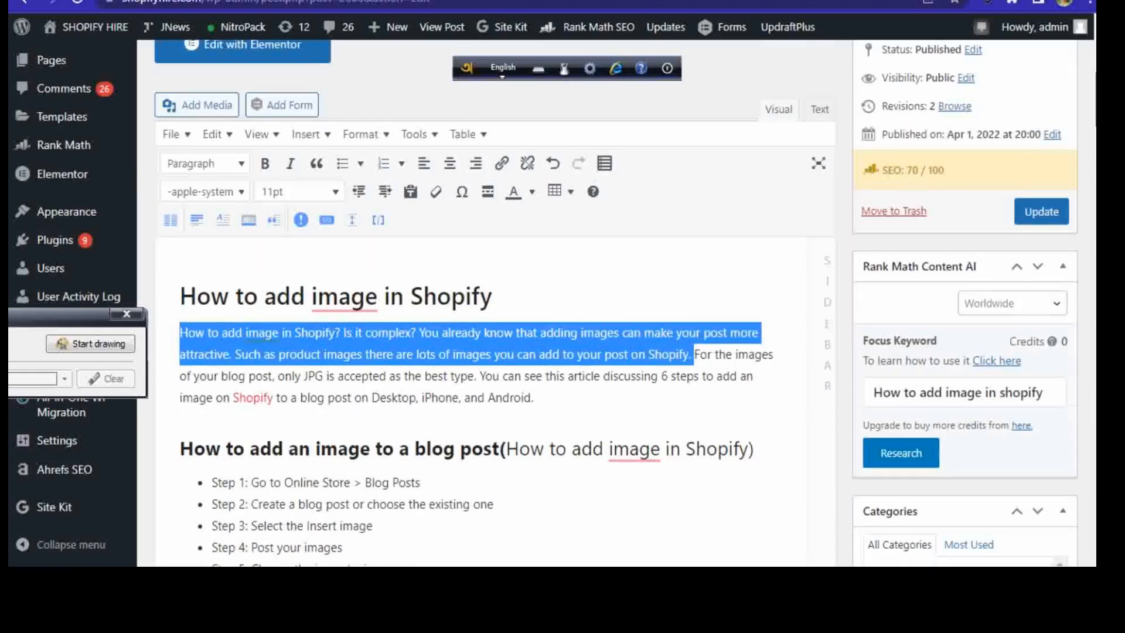
scroll(495, 293, down, 10)
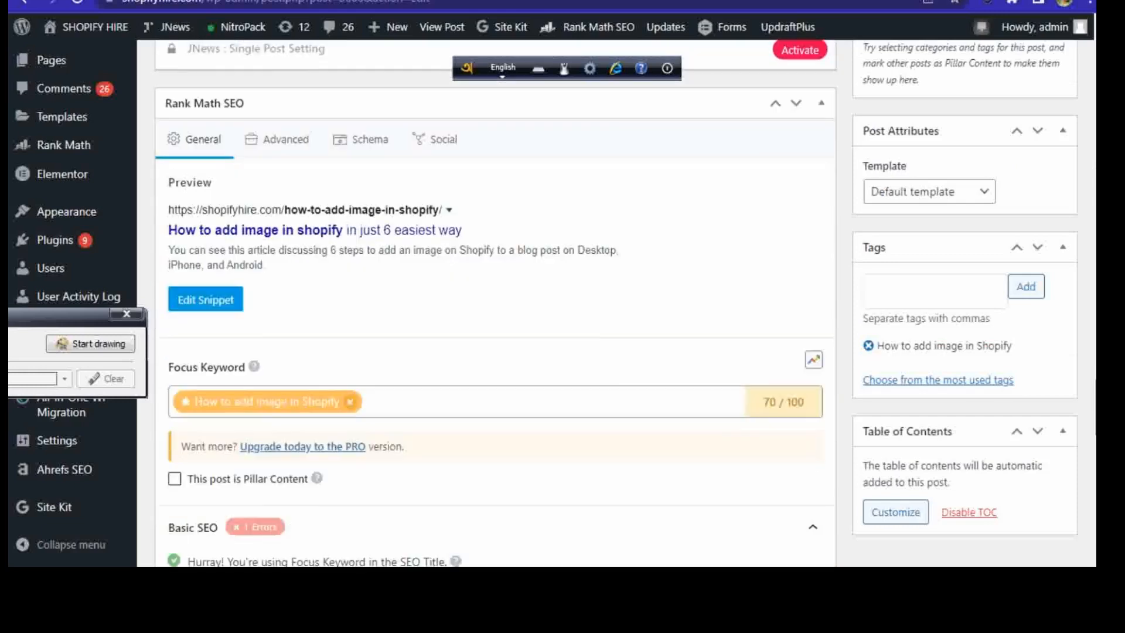
scroll(495, 293, down, 2)
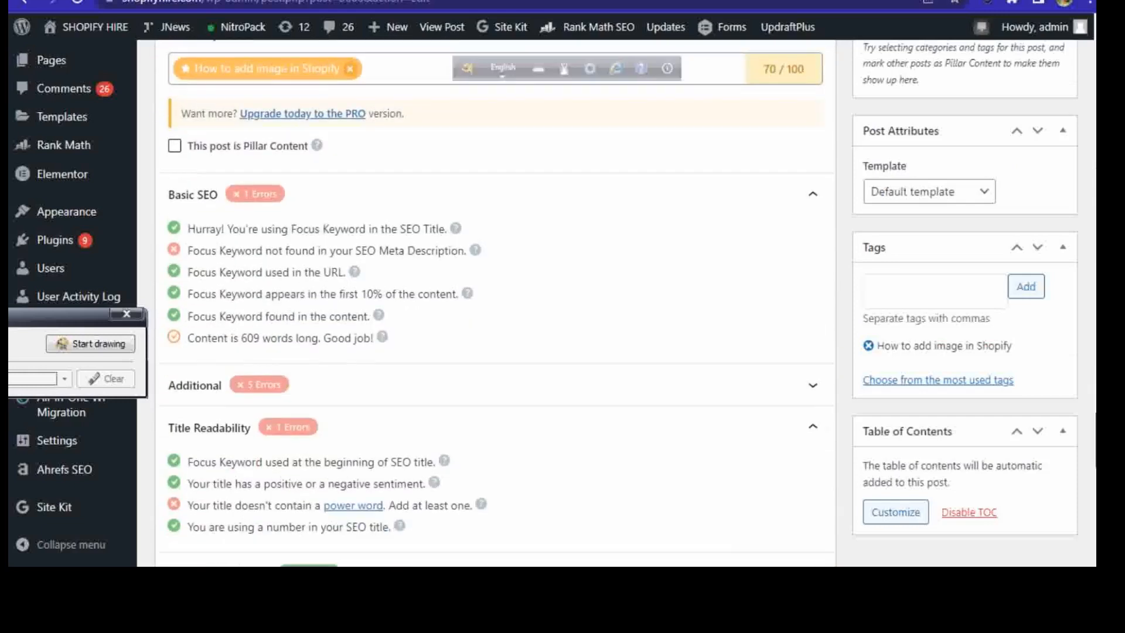
scroll(495, 293, up, 4)
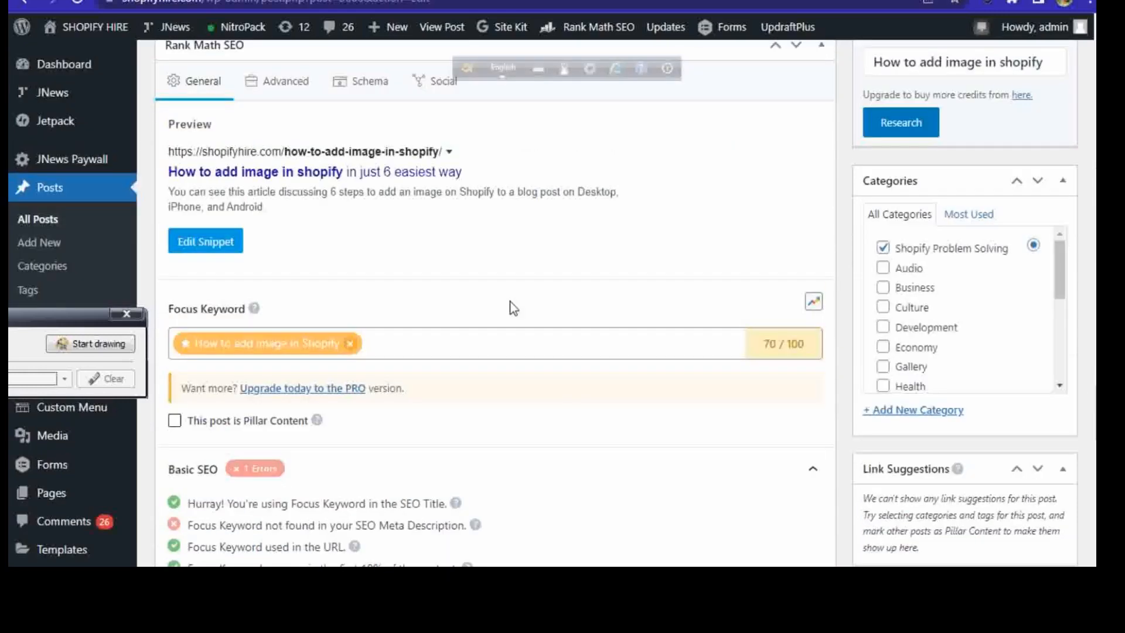
click(211, 247)
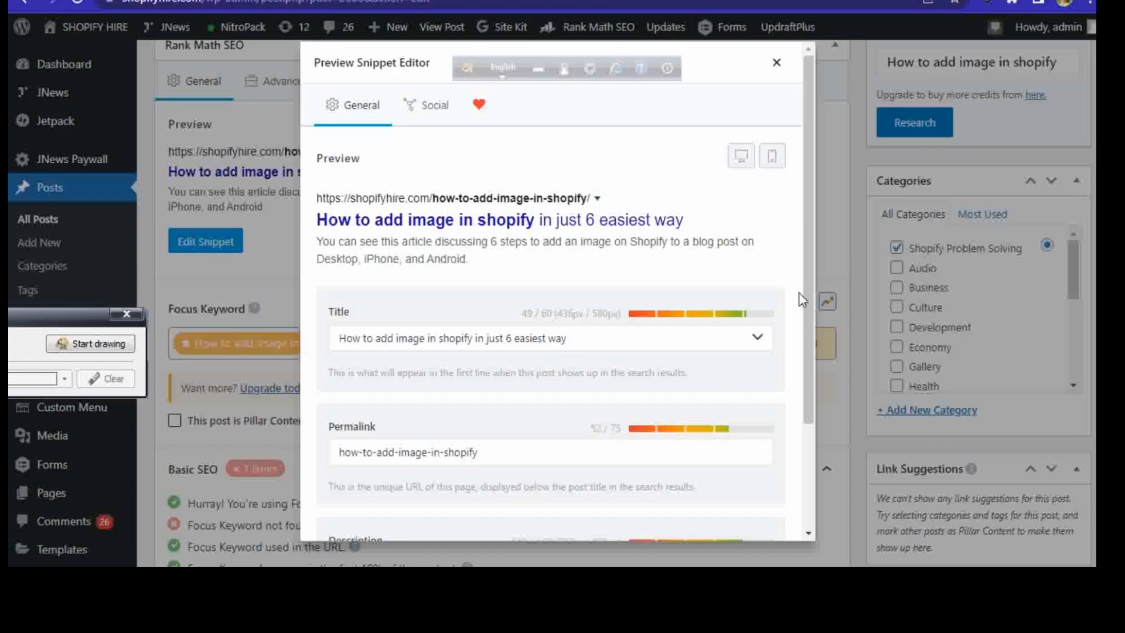
drag(807, 297, 813, 381)
click(446, 456)
drag(528, 461, 331, 440)
right_click(364, 450)
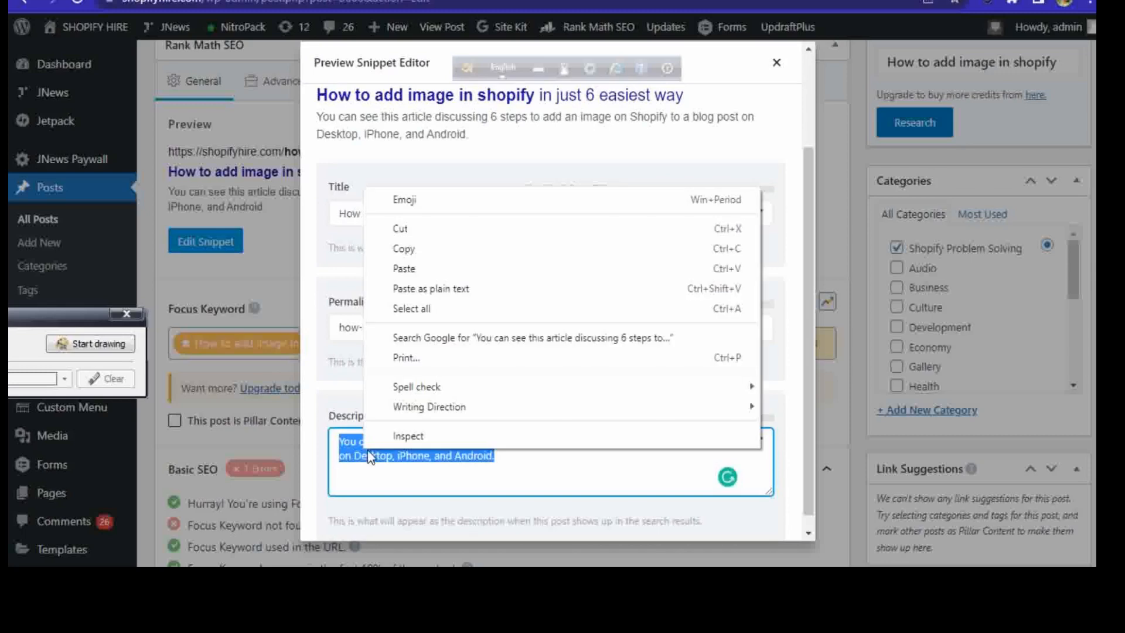
click(408, 278)
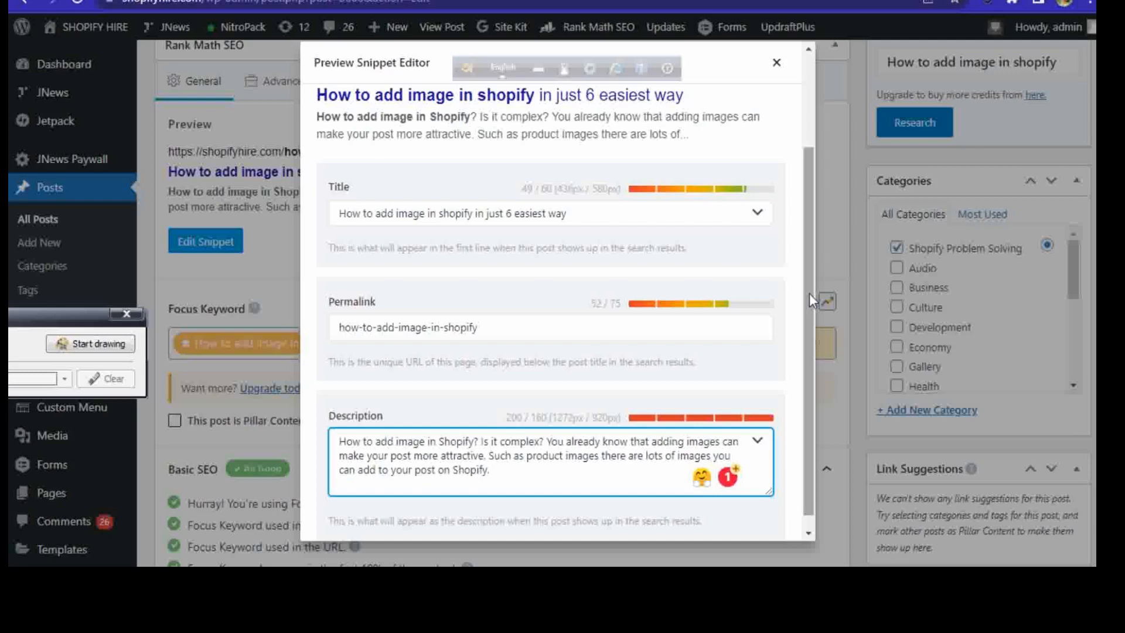
scroll(811, 281, up, 1)
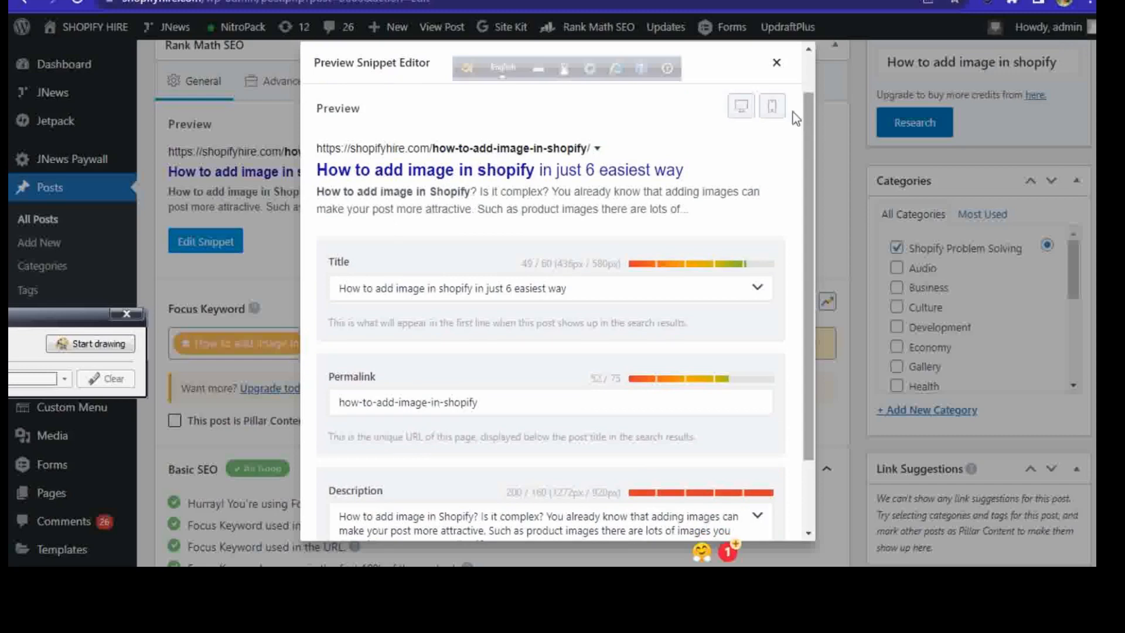
click(777, 62)
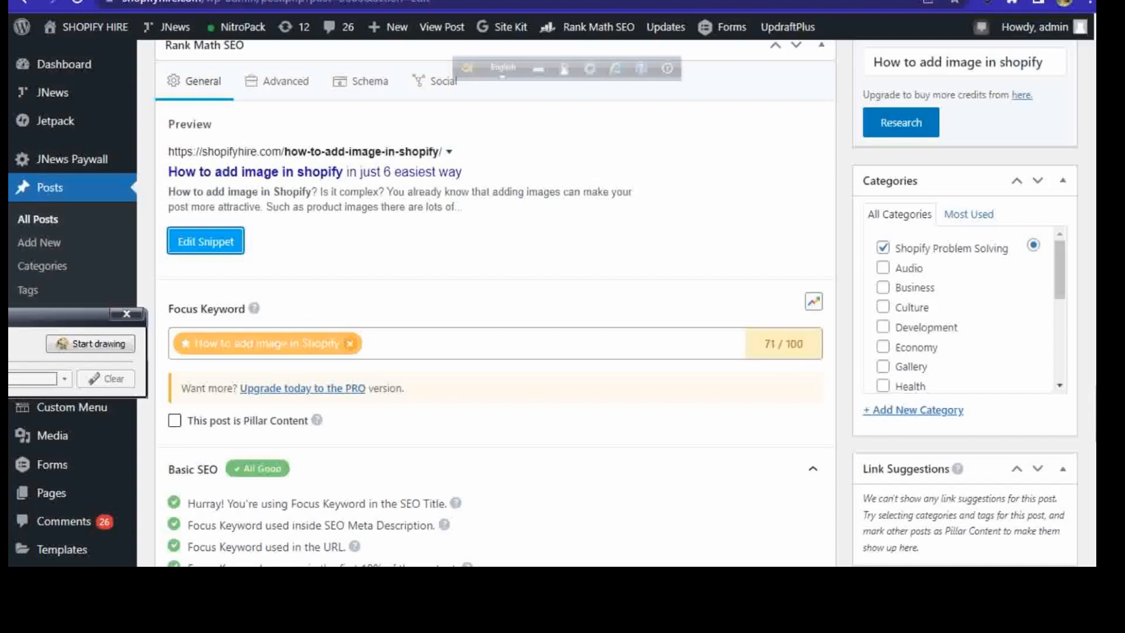
Step: Examine the Basic SEO checklist for the focus keyword, especially the content length item
scroll(562, 302, down, 4)
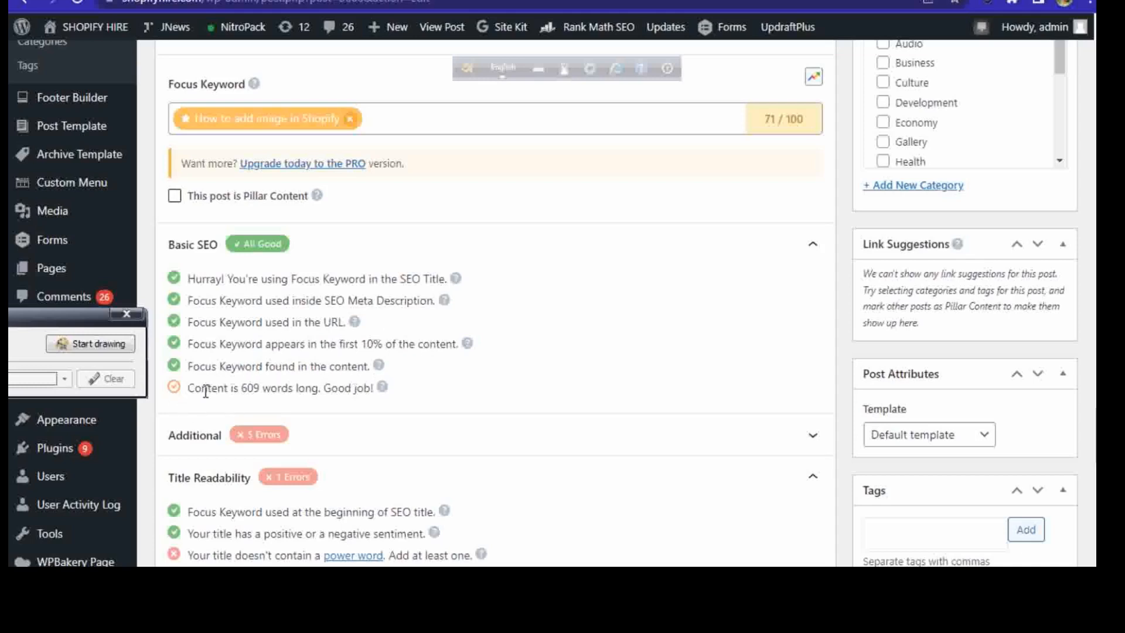
drag(184, 392, 374, 394)
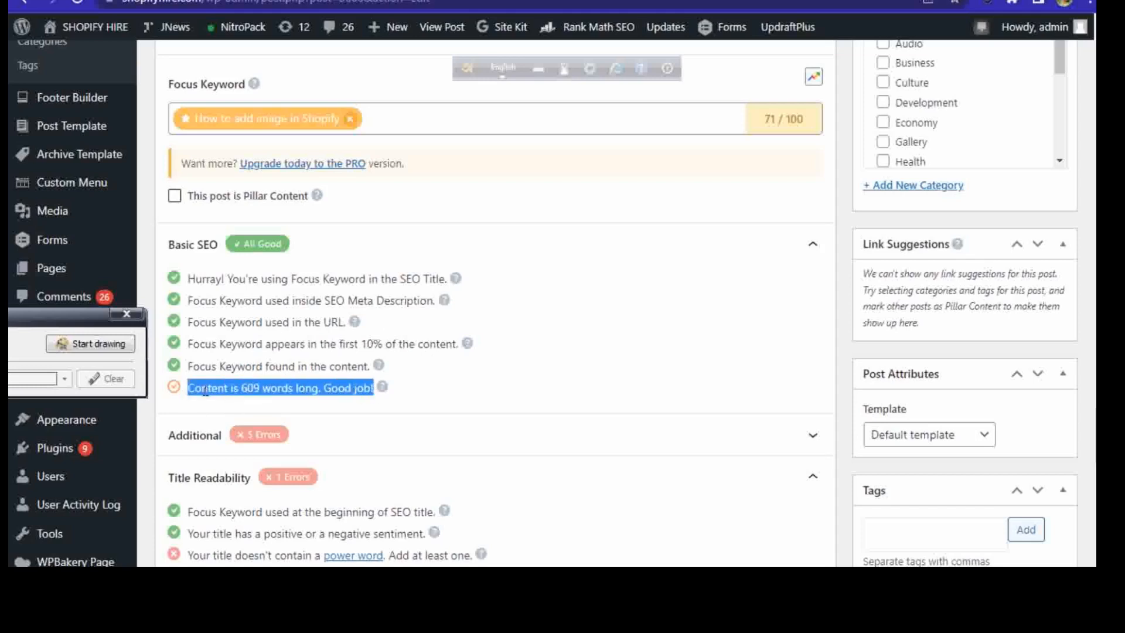
click(519, 351)
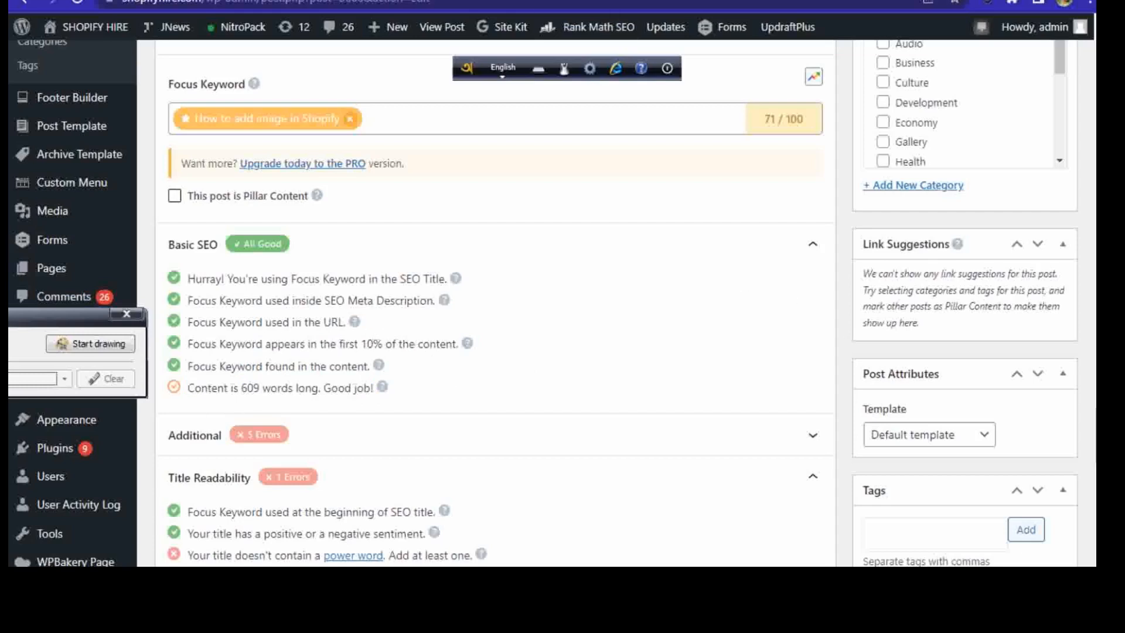
Step: Check the content length item under Basic SEO and expand the Additional checklist
scroll(534, 362, down, 3)
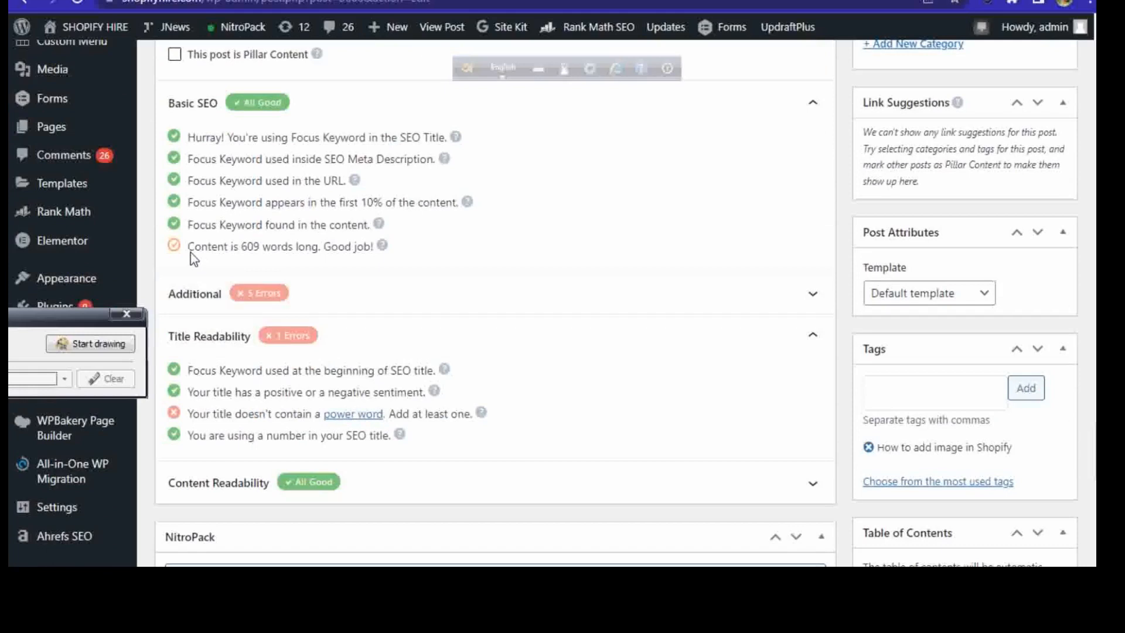
drag(191, 246, 543, 284)
click(536, 258)
click(189, 295)
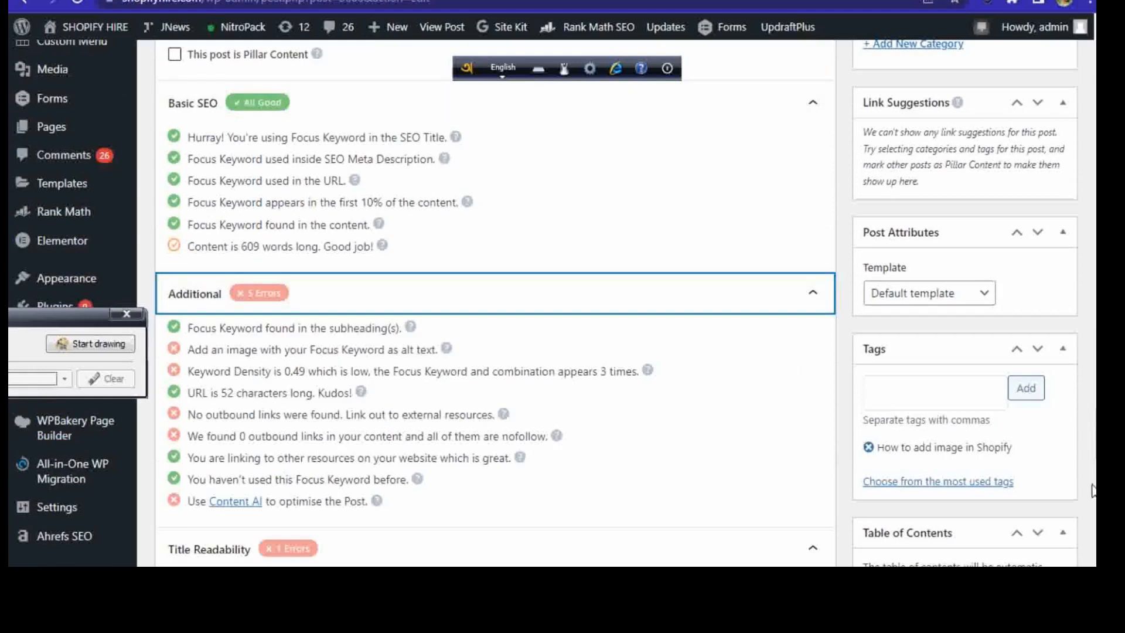
Step: Replace the alternative text of the Blog posts screenshot under Step 1 with "How to add image in Shopify" and update the image
scroll(495, 293, up, 20)
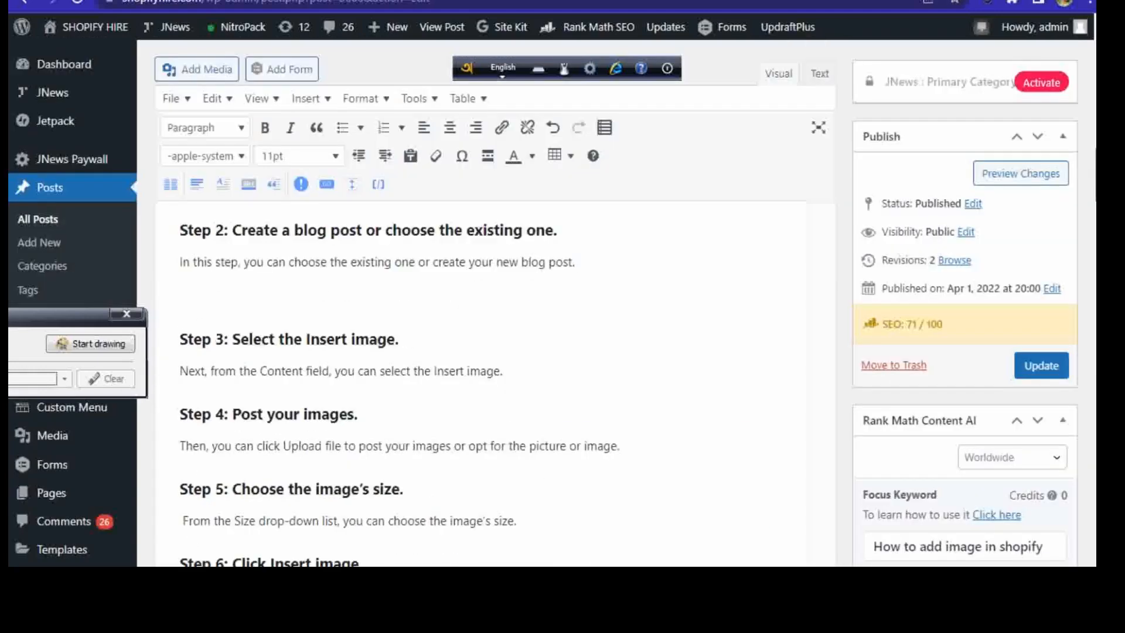
scroll(495, 352, up, 5)
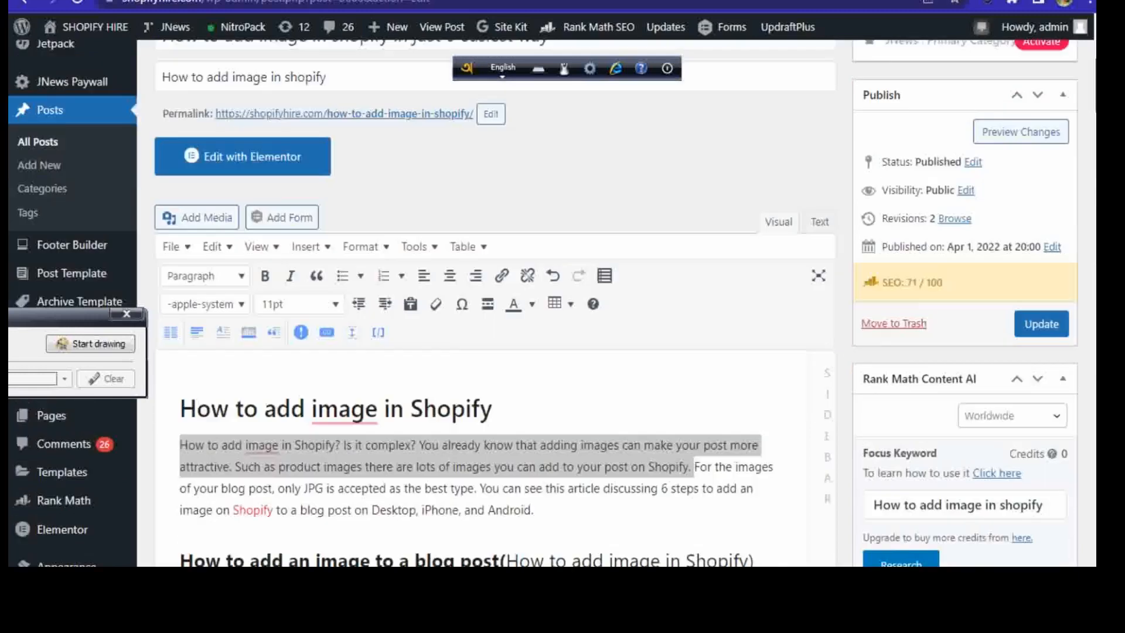
scroll(495, 351, down, 10)
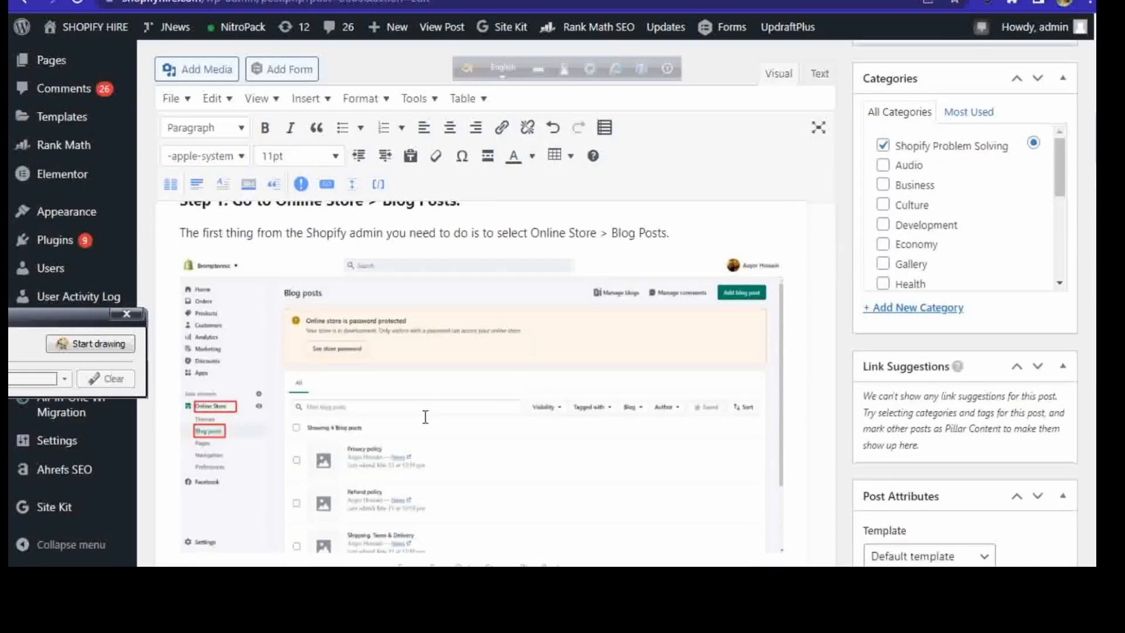
click(424, 417)
click(519, 232)
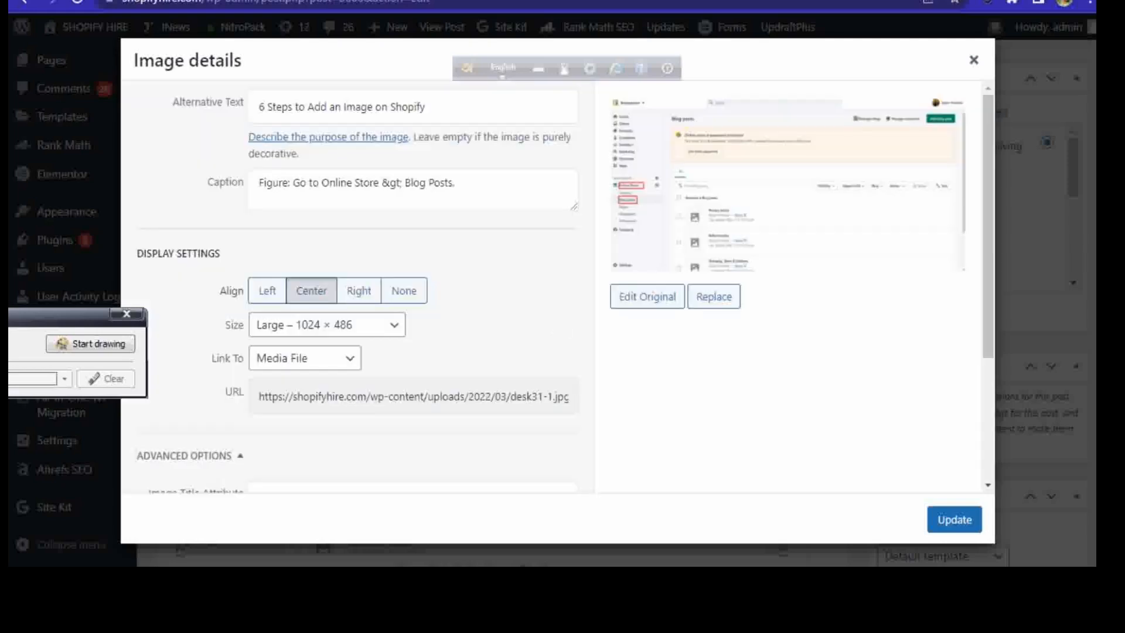
drag(426, 109, 233, 114)
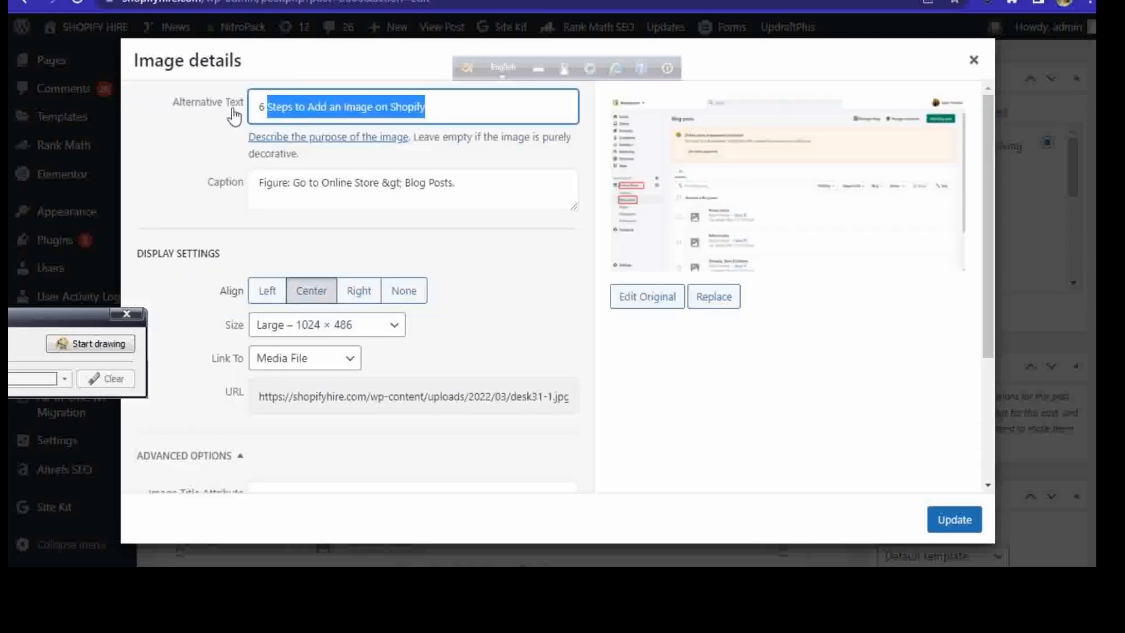
right_click(318, 104)
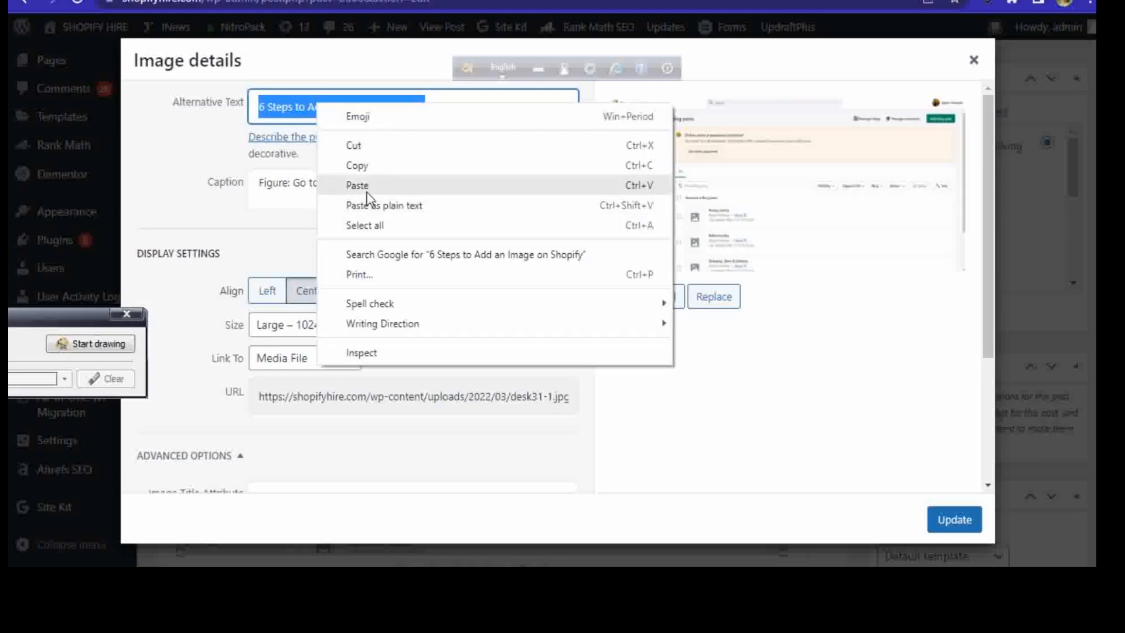
click(367, 185)
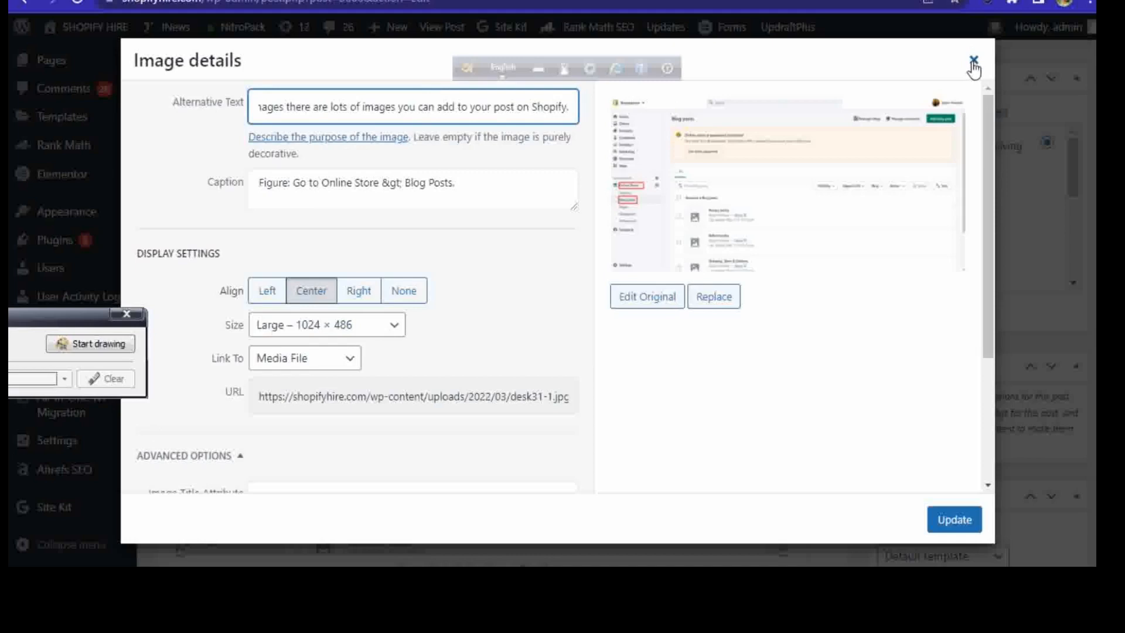
key(Left)
key(Left)
key(Left)
key(Left)
key(Left)
key(Left)
key(Left)
key(Left)
key(Left)
key(Left)
key(Left)
key(Left)
key(Left)
key(Left)
key(Left)
key(Left)
key(Left)
key(Left)
key(Left)
key(Left)
key(Left)
key(Left)
key(Left)
key(Left)
key(Left)
key(Left)
key(Left)
key(Left)
key(Left)
key(Left)
key(Left)
key(Left)
key(Left)
key(Left)
key(Left)
key(Left)
key(Left)
key(Left)
key(Left)
key(Left)
key(BackSpace)
key(BackSpace)
key(BackSpace)
key(BackSpace)
key(BackSpace)
key(BackSpace)
key(BackSpace)
key(BackSpace)
key(BackSpace)
key(BackSpace)
key(BackSpace)
key(BackSpace)
key(BackSpace)
key(BackSpace)
key(BackSpace)
key(BackSpace)
key(BackSpace)
key(BackSpace)
key(BackSpace)
key(BackSpace)
key(BackSpace)
key(BackSpace)
key(BackSpace)
key(BackSpace)
key(BackSpace)
key(BackSpace)
key(BackSpace)
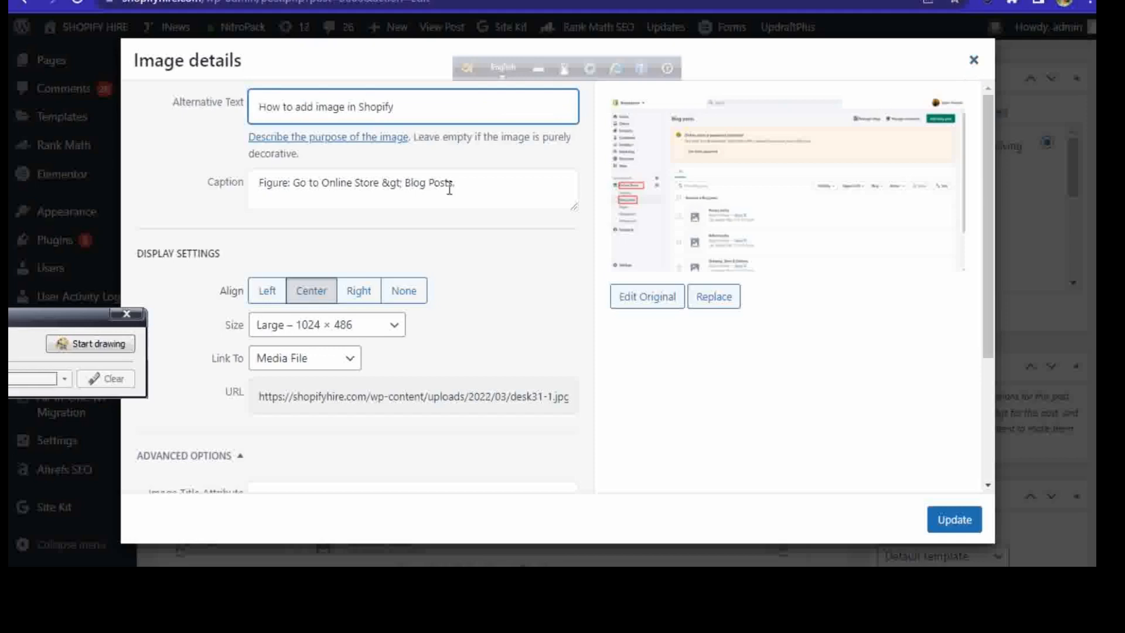
click(951, 520)
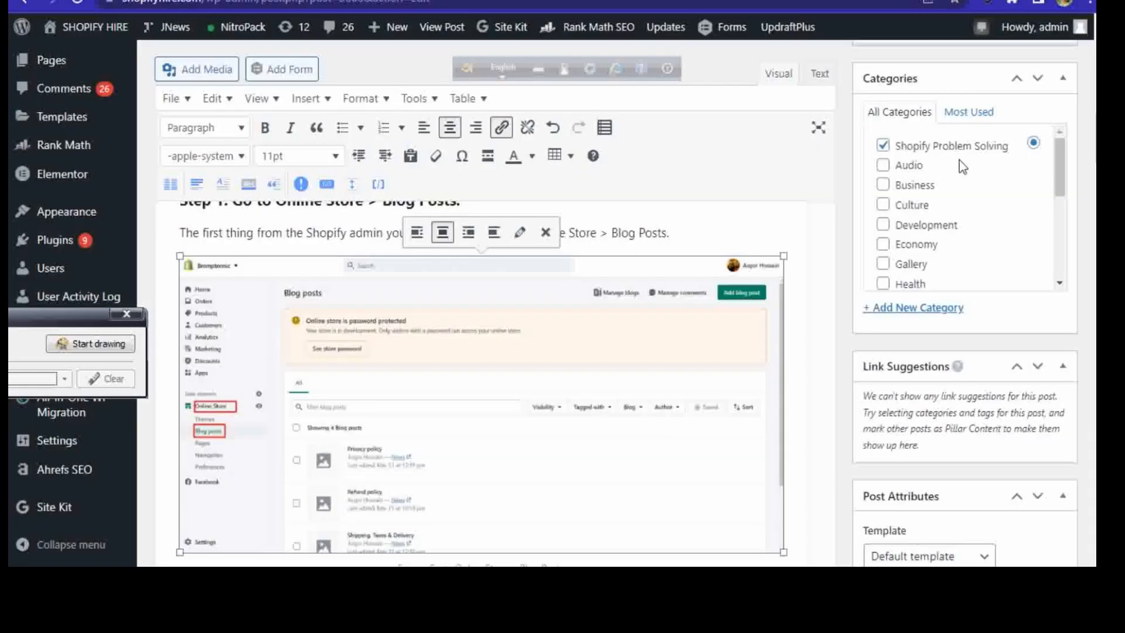
Step: Check the keyword density item in the Additional checklist of Rank Math
scroll(482, 352, down, 6)
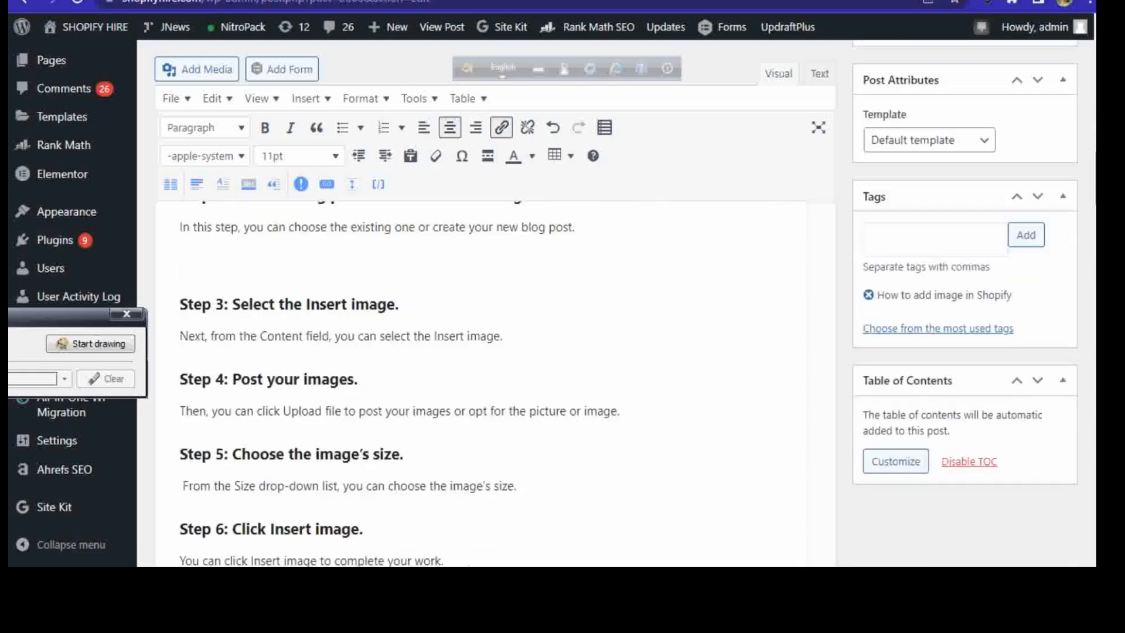
scroll(481, 351, up, 12)
drag(1096, 111, 1080, 451)
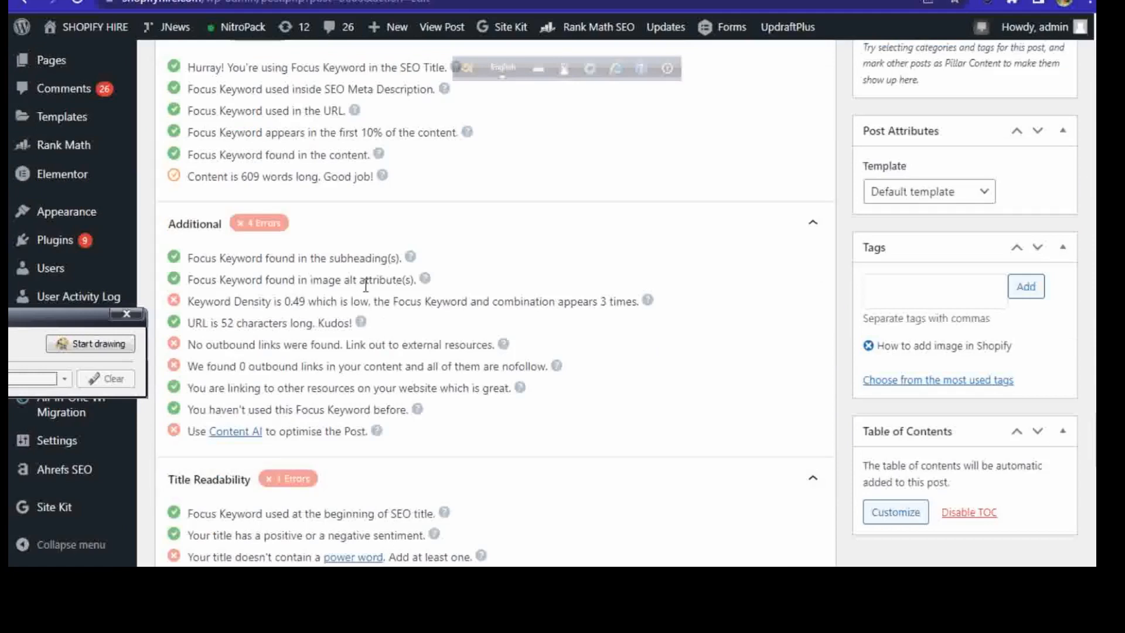
double_click(287, 301)
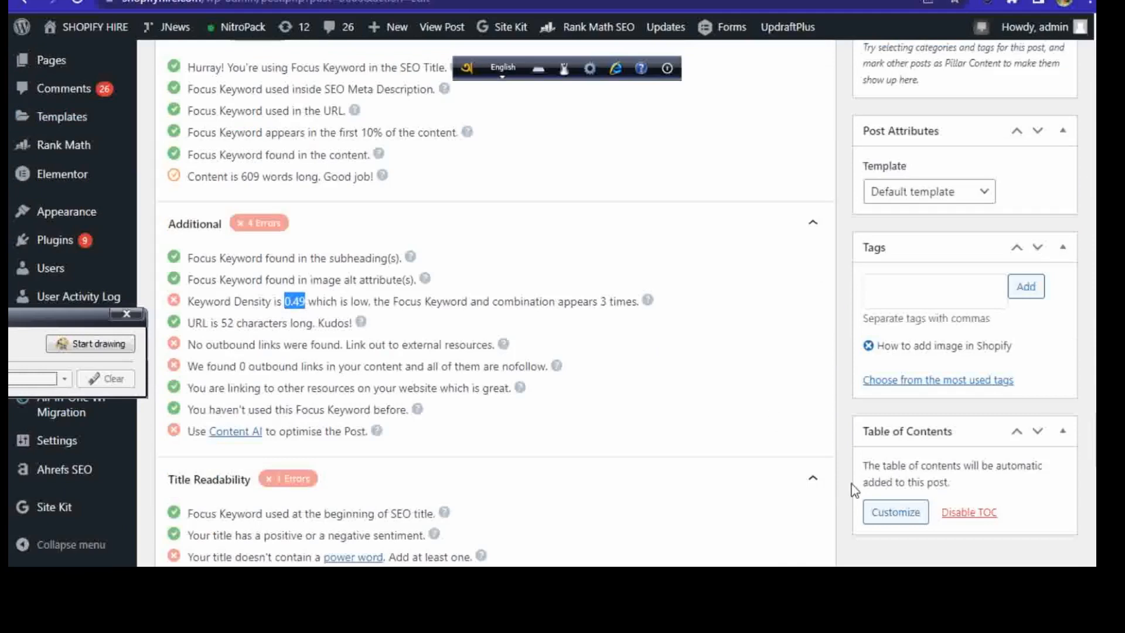
Step: Copy the subtitle "How to add image in shopify" from below the post title
drag(1095, 414, 1095, 27)
scroll(834, 170, down, 4)
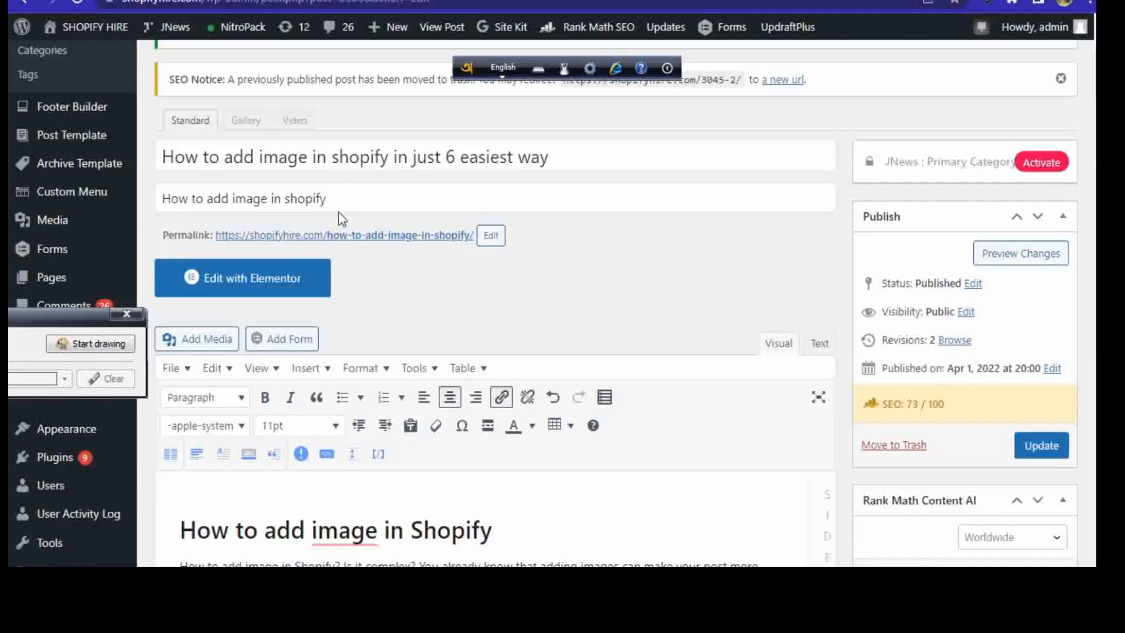
drag(161, 153, 246, 156)
drag(336, 196, 159, 197)
right_click(198, 204)
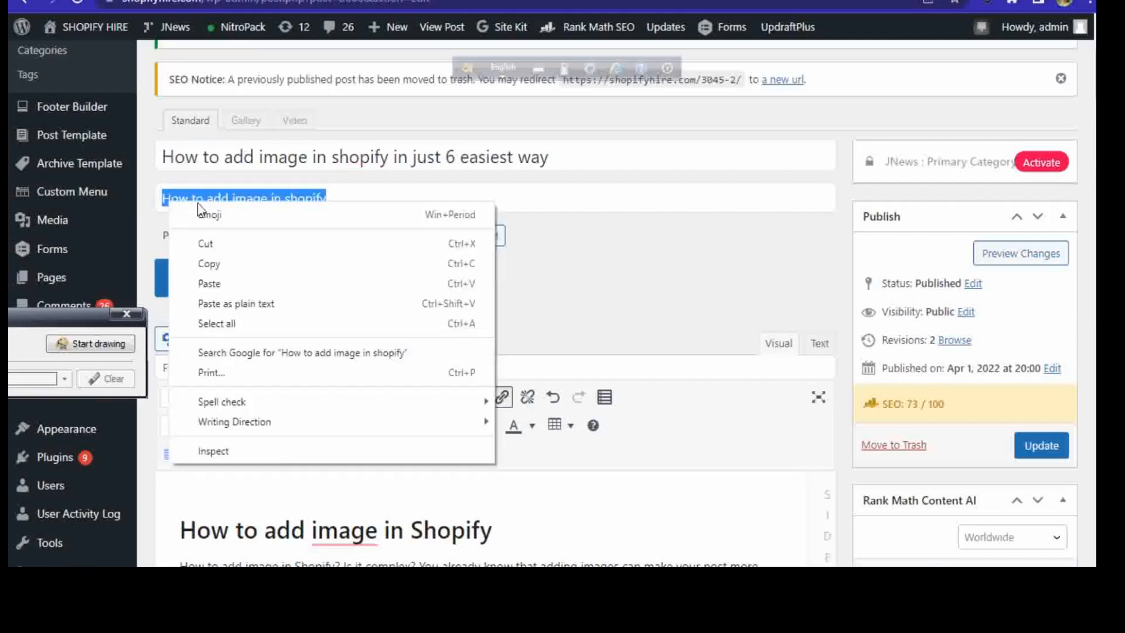
click(247, 267)
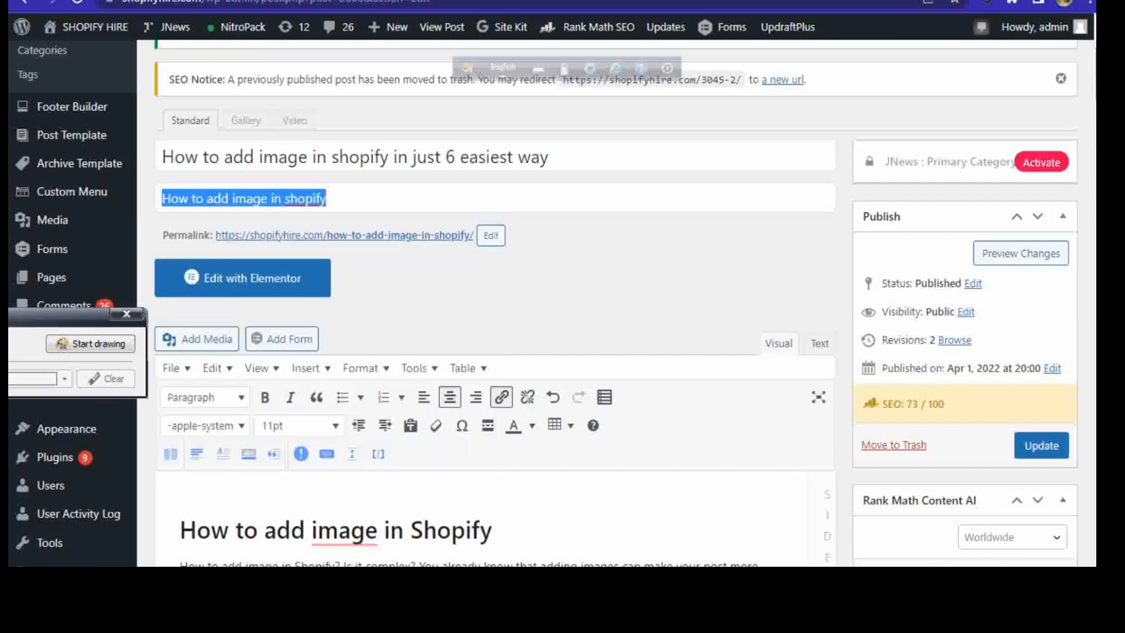
Step: Append the copied keyword in parentheses, "(How to add image in shopify)", to the heading "To add an image to a blog post on iPhone"
scroll(495, 351, down, 7)
scroll(495, 352, up, 4)
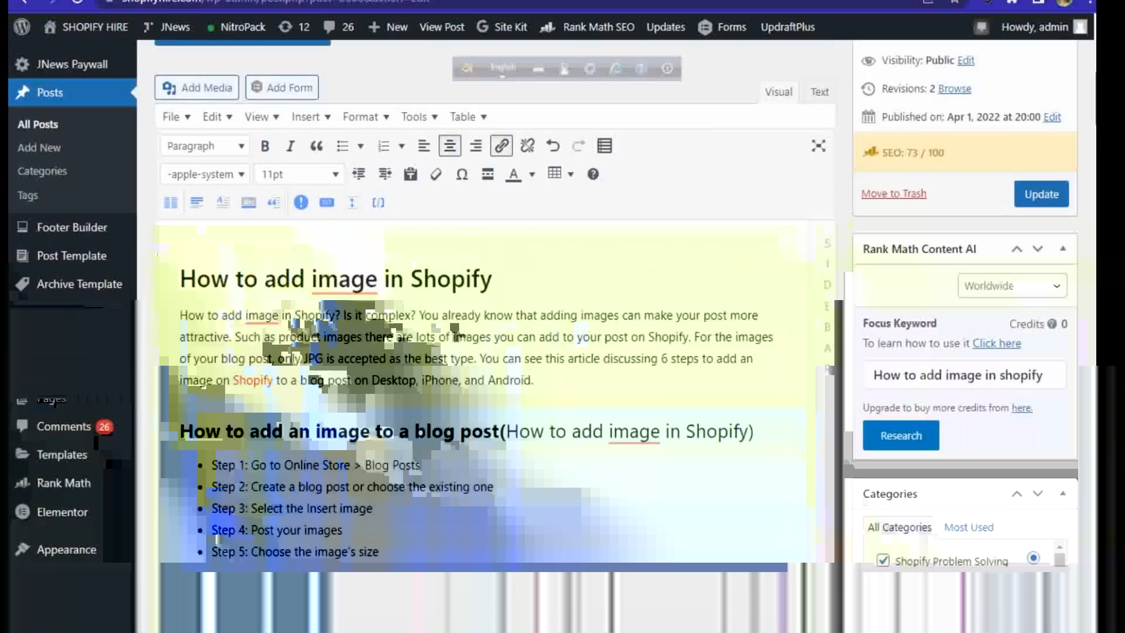
scroll(495, 351, down, 2)
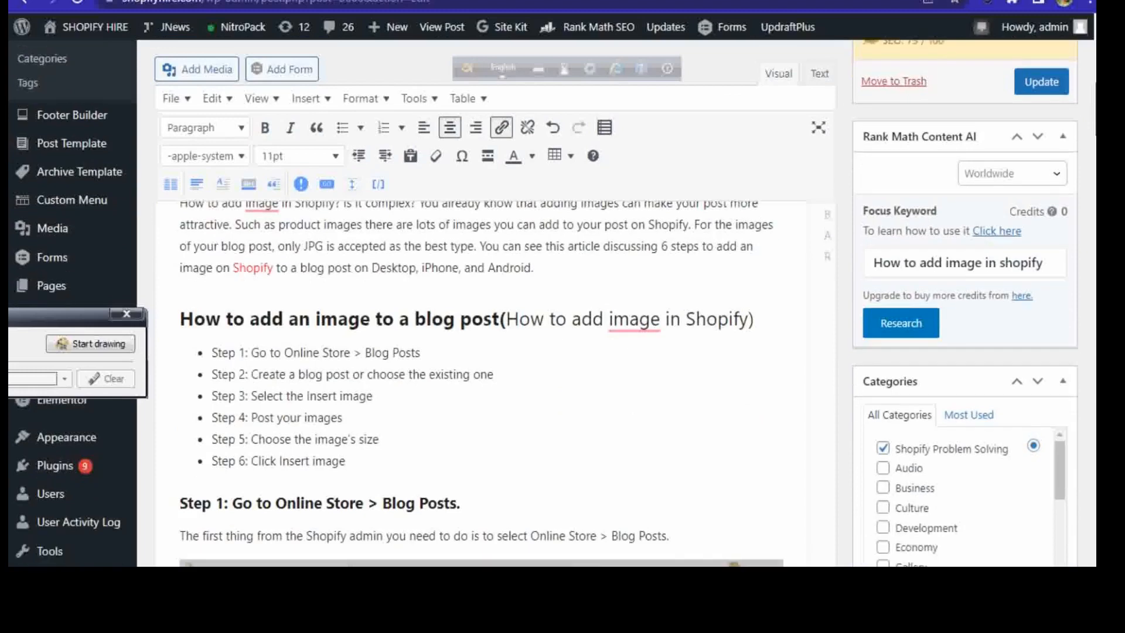
scroll(495, 351, down, 3)
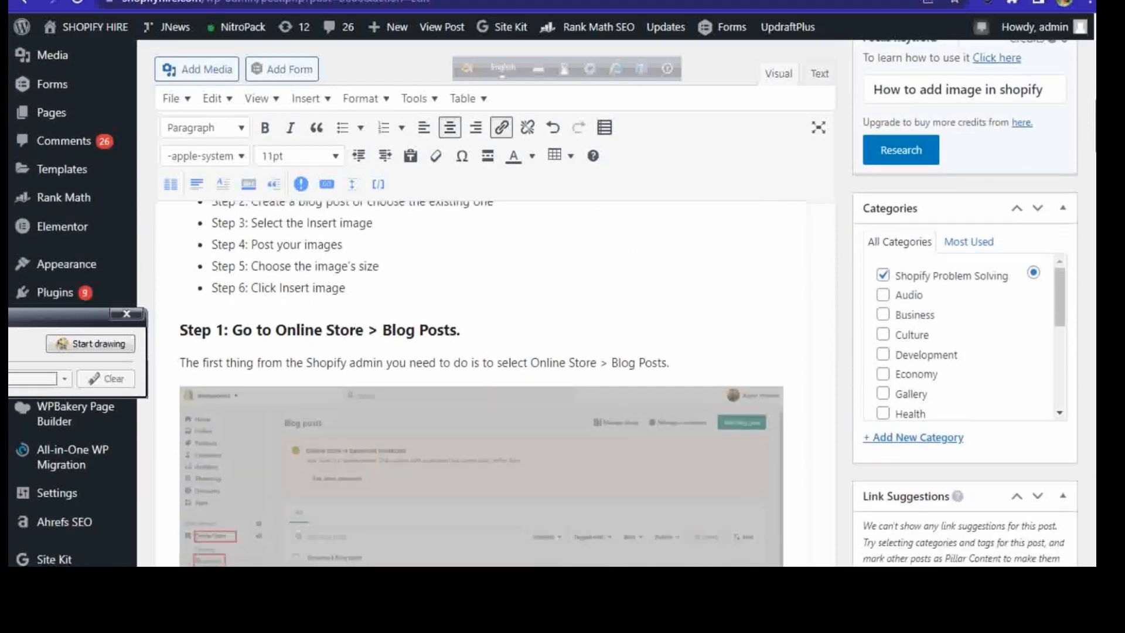
scroll(495, 352, up, 3)
scroll(495, 351, down, 8)
scroll(495, 351, down, 9)
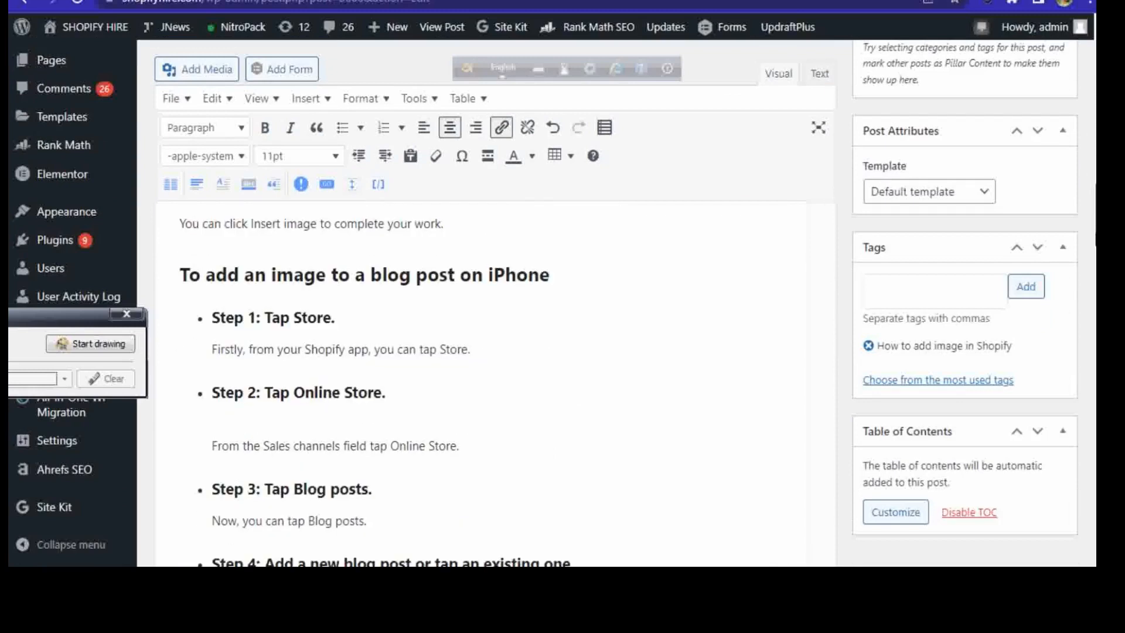
click(556, 266)
text(()
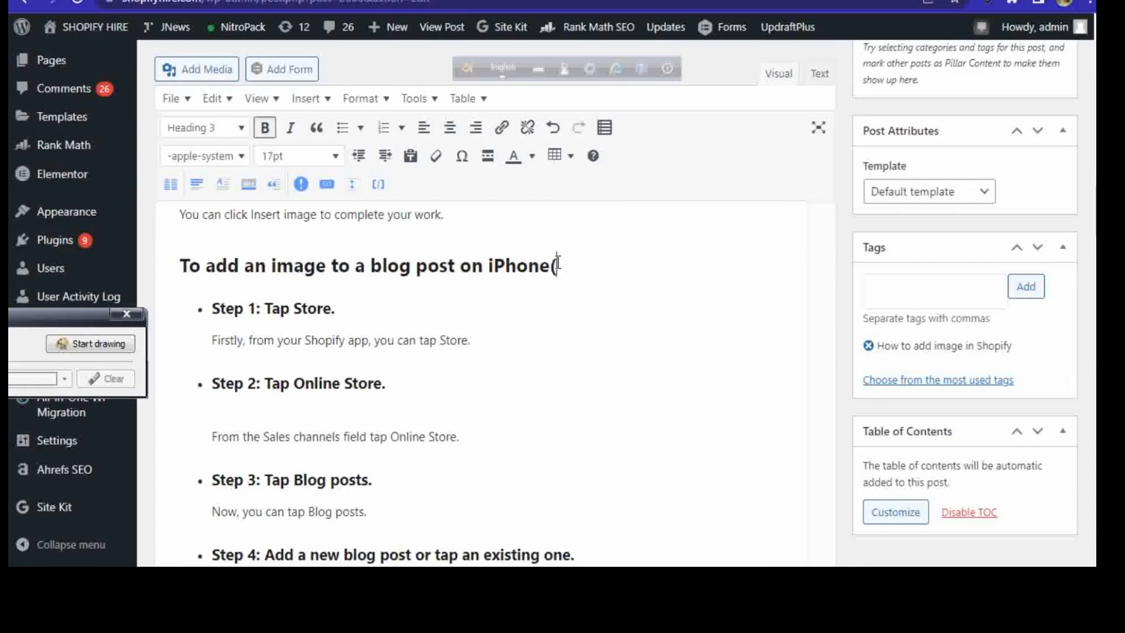
key(ctrl+v)
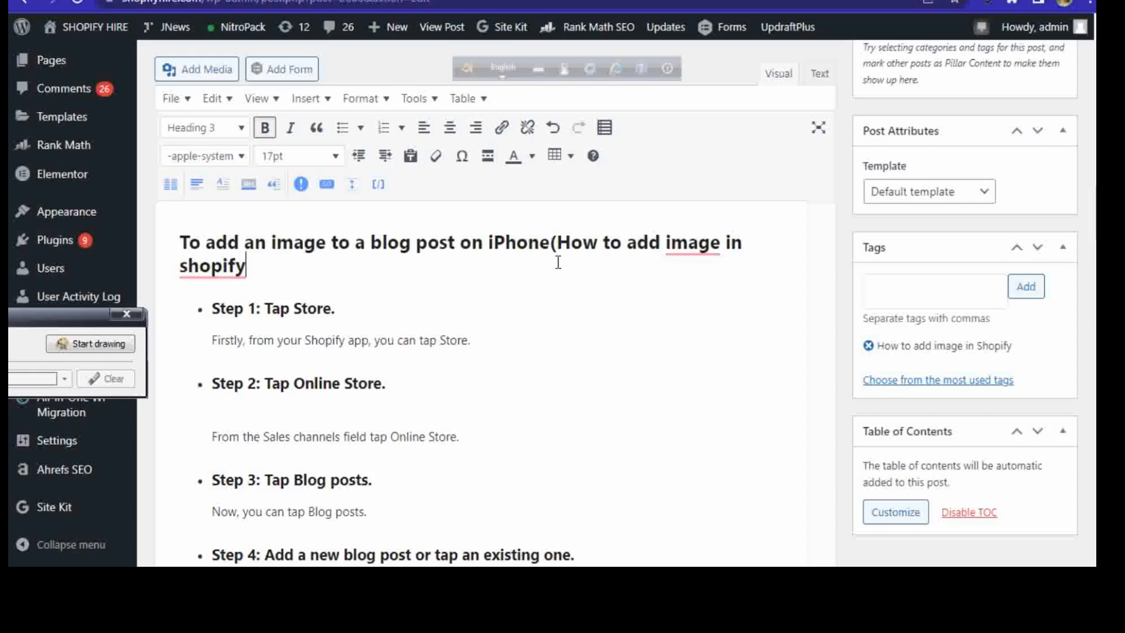
text())
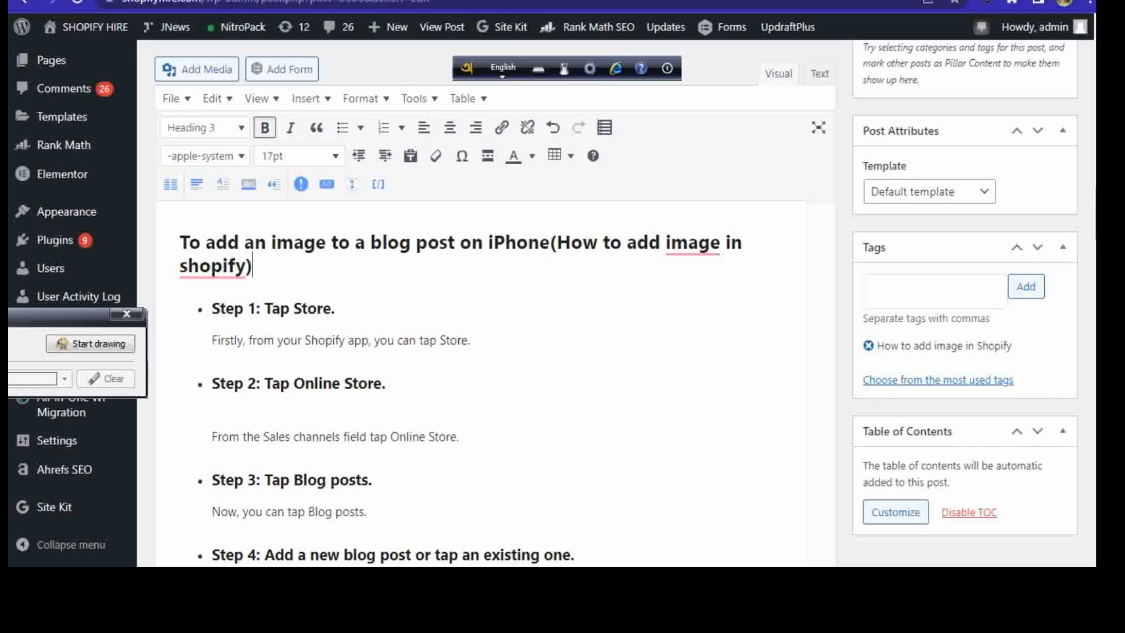
Step: Append a space and "(How to add image in shopify)" to the heading "To add an image to a blog post on Android"
scroll(480, 380, down, 15)
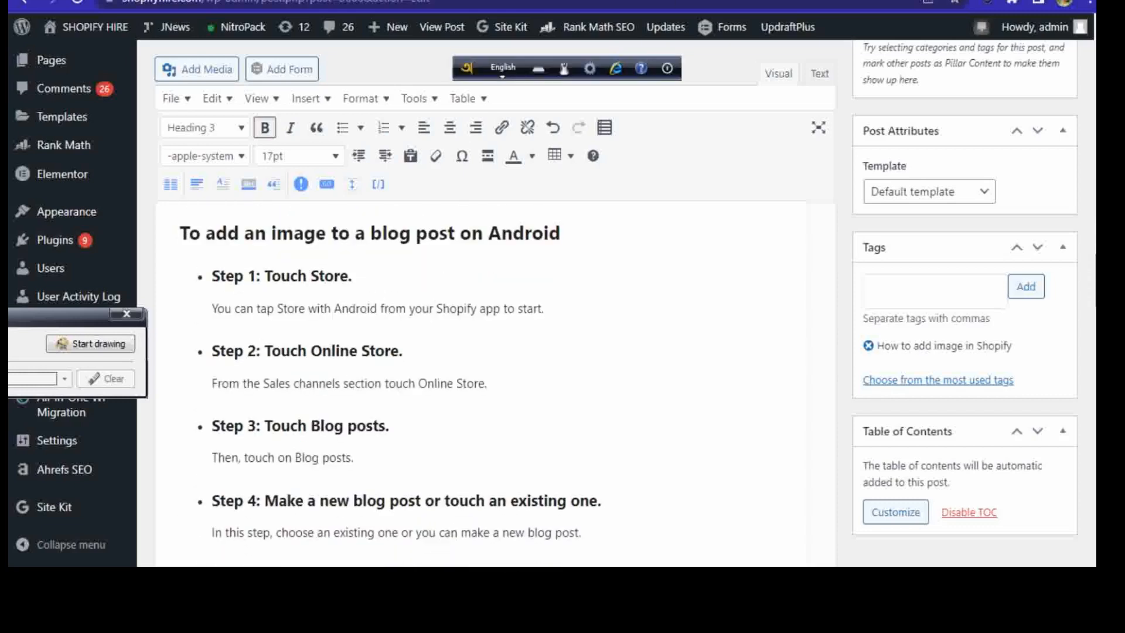
scroll(480, 380, down, 1)
scroll(480, 381, down, 5)
scroll(481, 381, up, 10)
scroll(480, 381, down, 20)
scroll(480, 381, down, 3)
scroll(481, 381, up, 8)
scroll(480, 380, down, 8)
scroll(480, 381, up, 12)
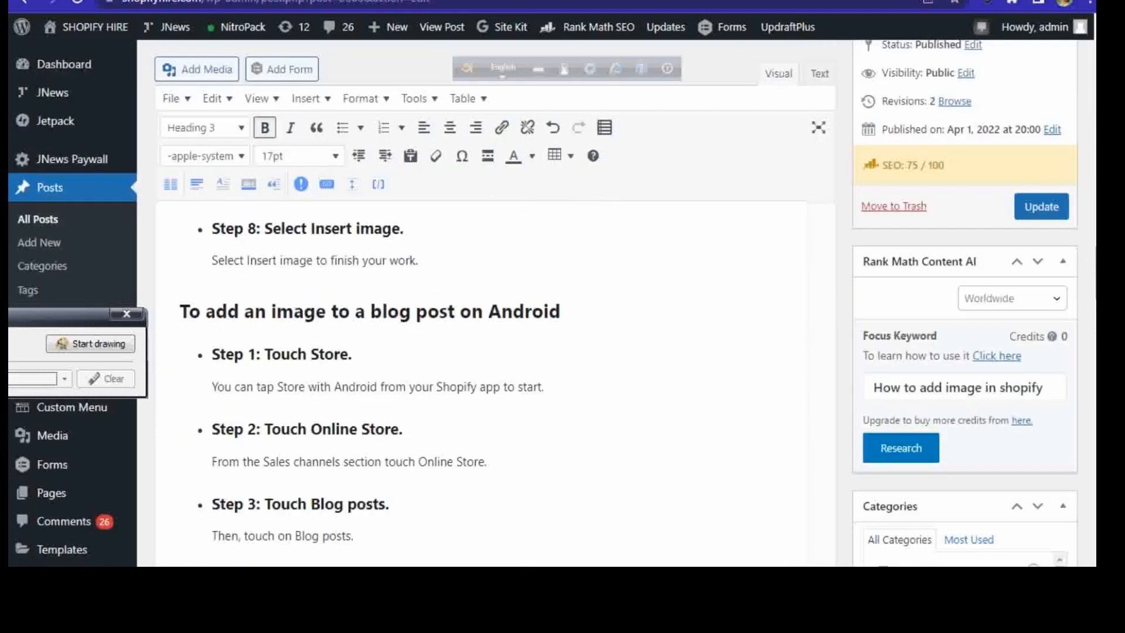
click(574, 311)
text(()
key(ctrl+v)
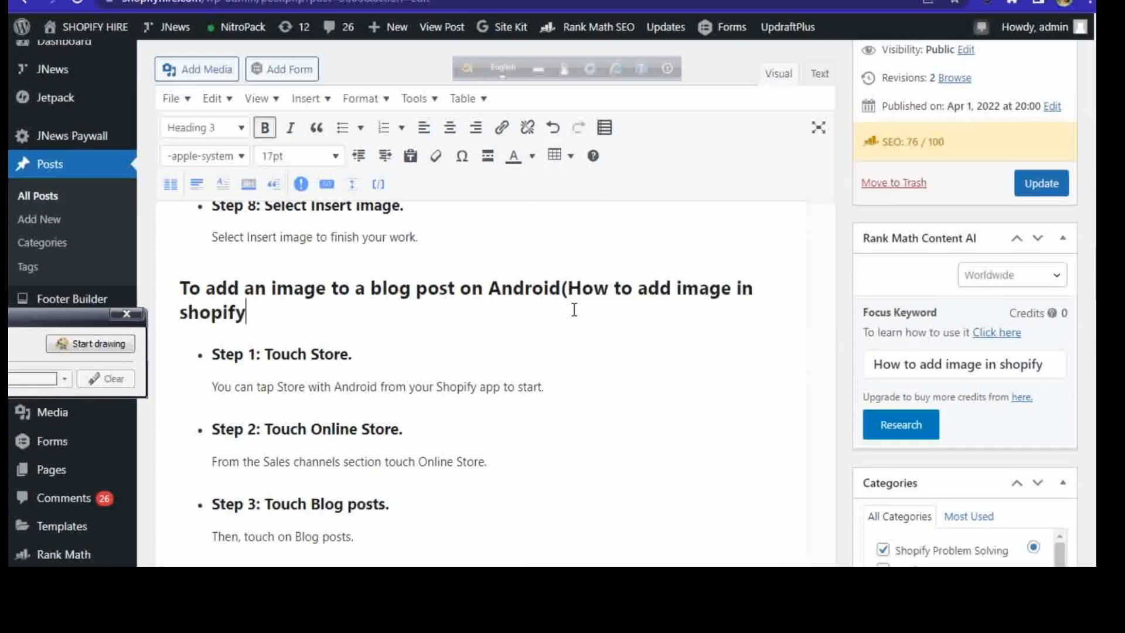
text())
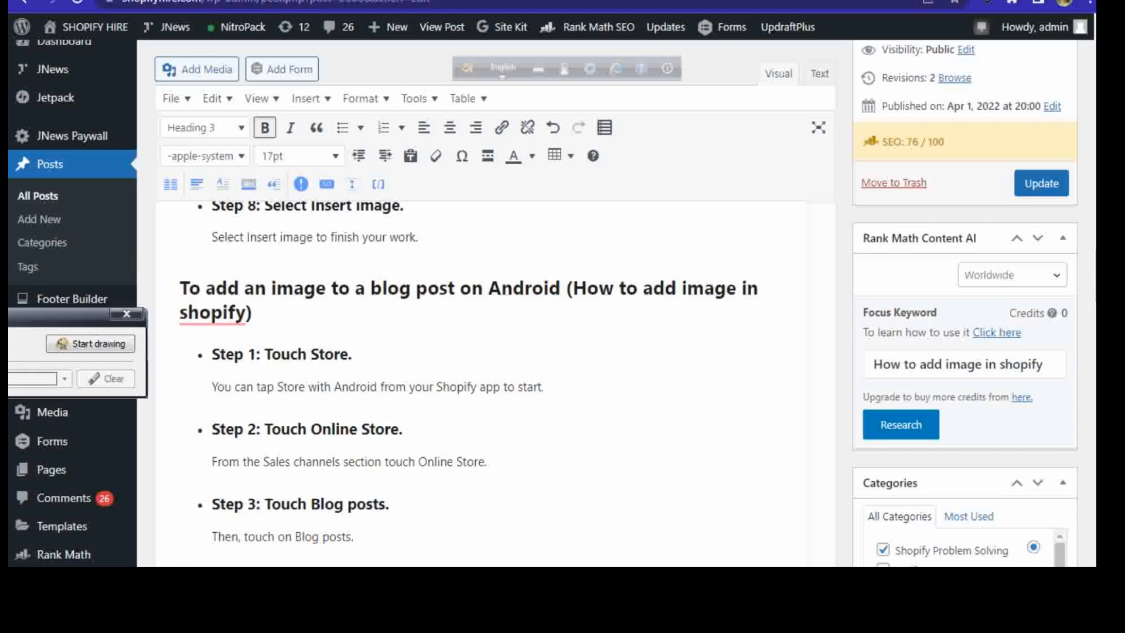
Step: Insert a space between "iPhone" and the opening parenthesis in the iPhone section heading
scroll(480, 381, up, 12)
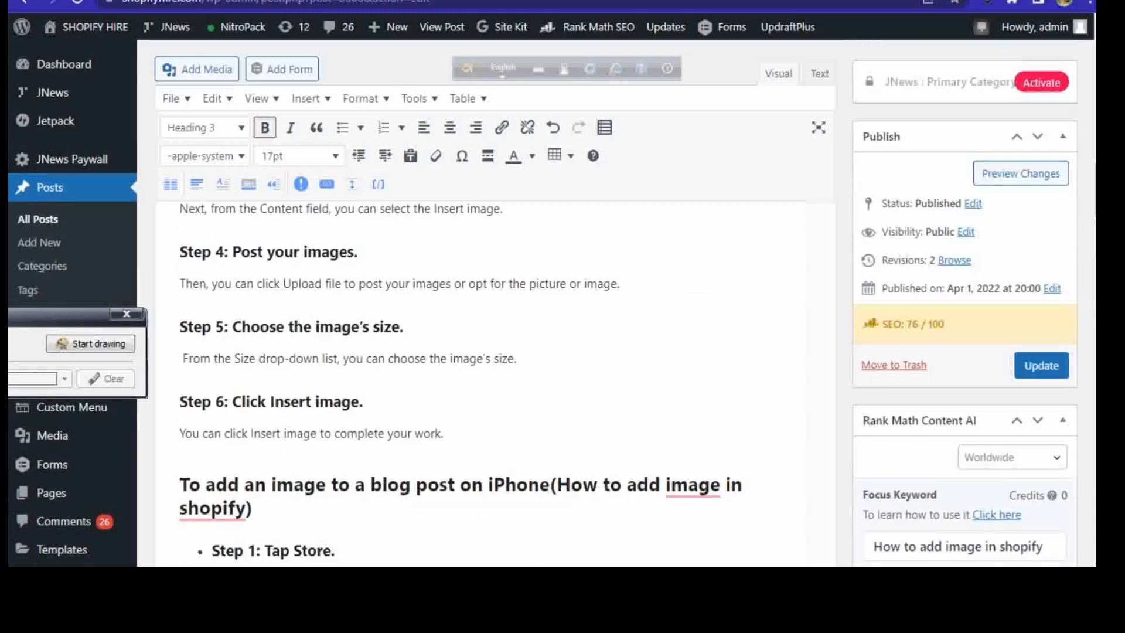
scroll(494, 459, down, 1)
click(555, 458)
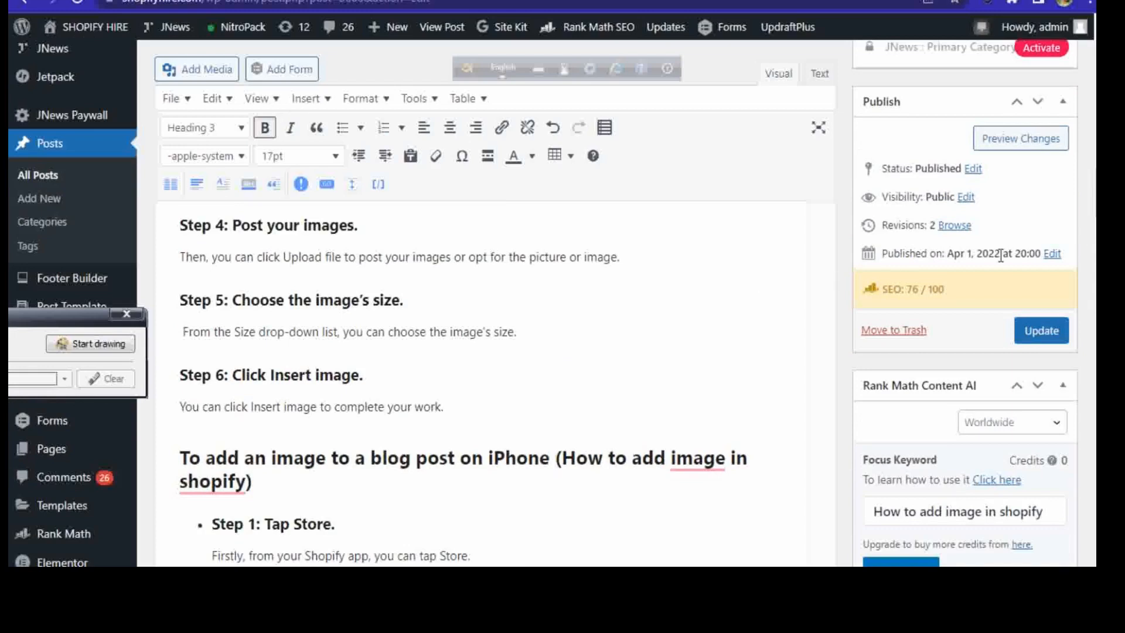
Step: Review the focus keyword score and the Basic SEO and Additional checklists, including keyword density and outbound links
scroll(1002, 324, up, 9)
scroll(616, 305, up, 10)
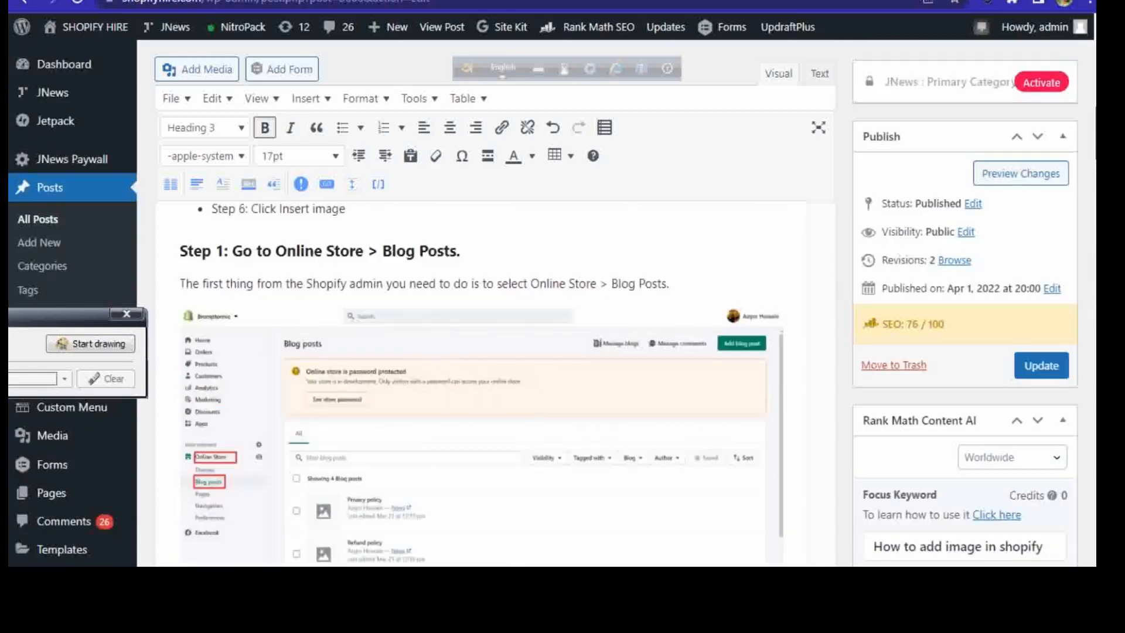
scroll(615, 304, up, 2)
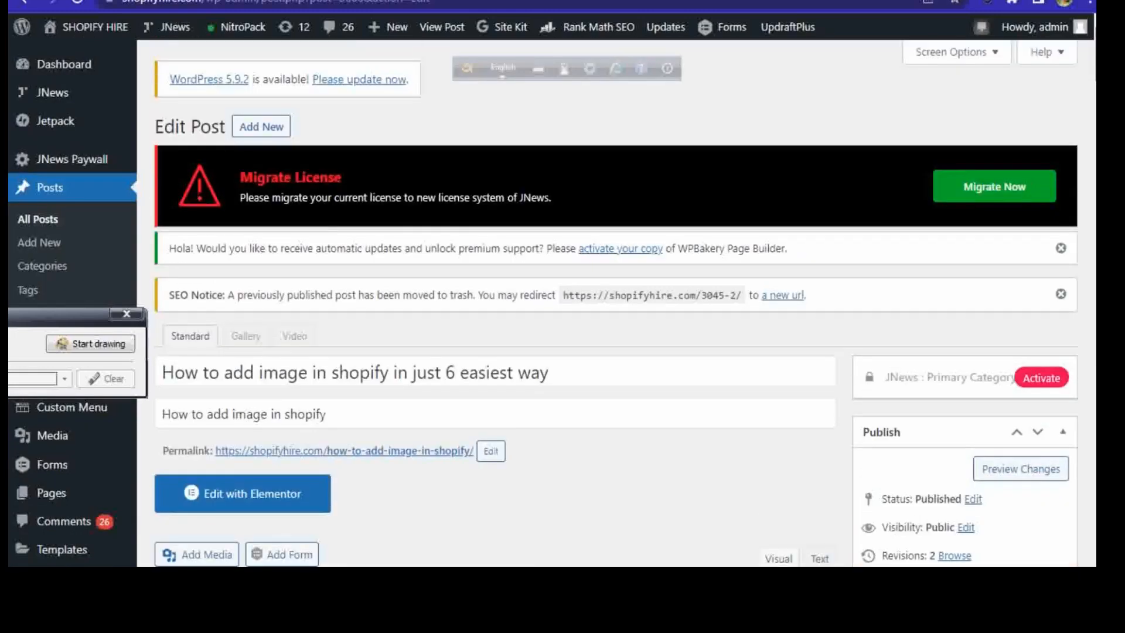
scroll(615, 304, down, 20)
scroll(1066, 418, down, 15)
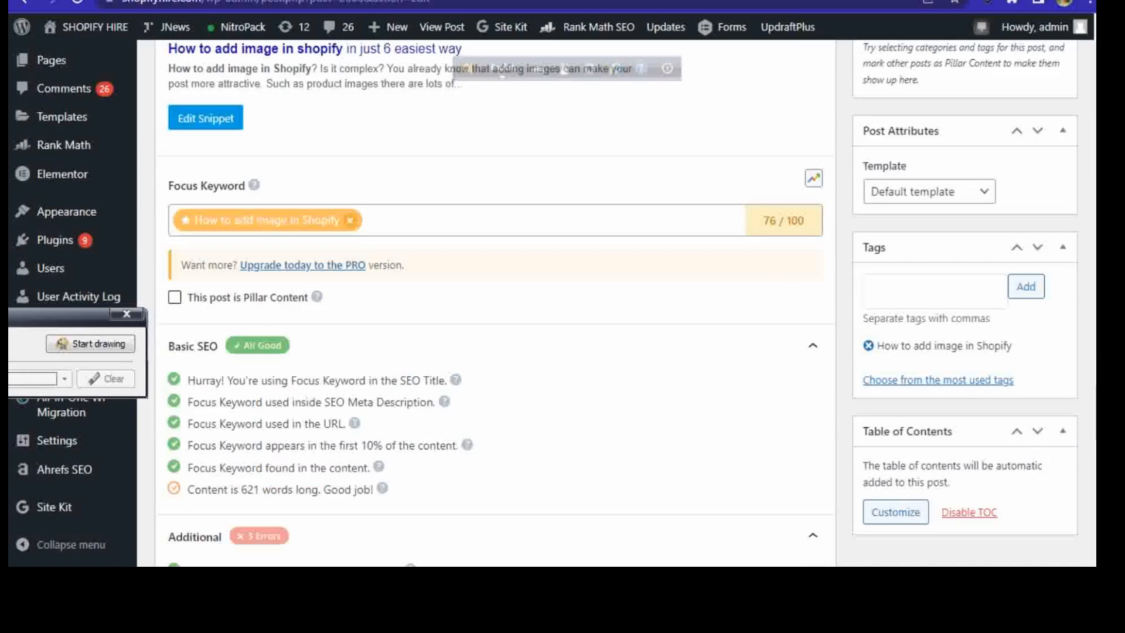
scroll(263, 458, down, 3)
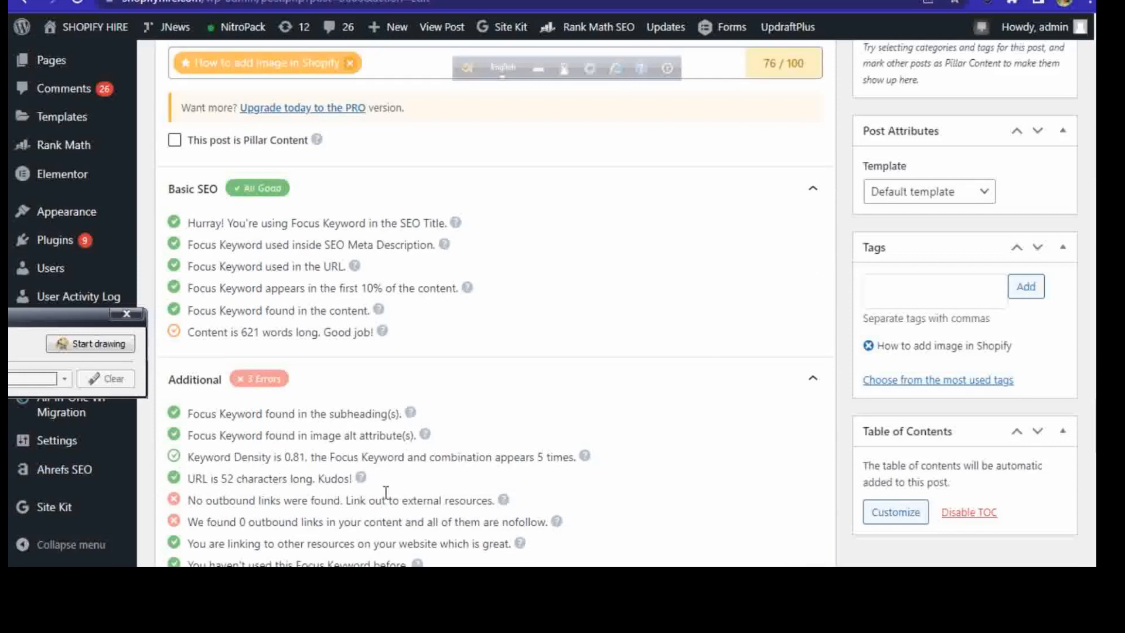
scroll(1043, 179, up, 5)
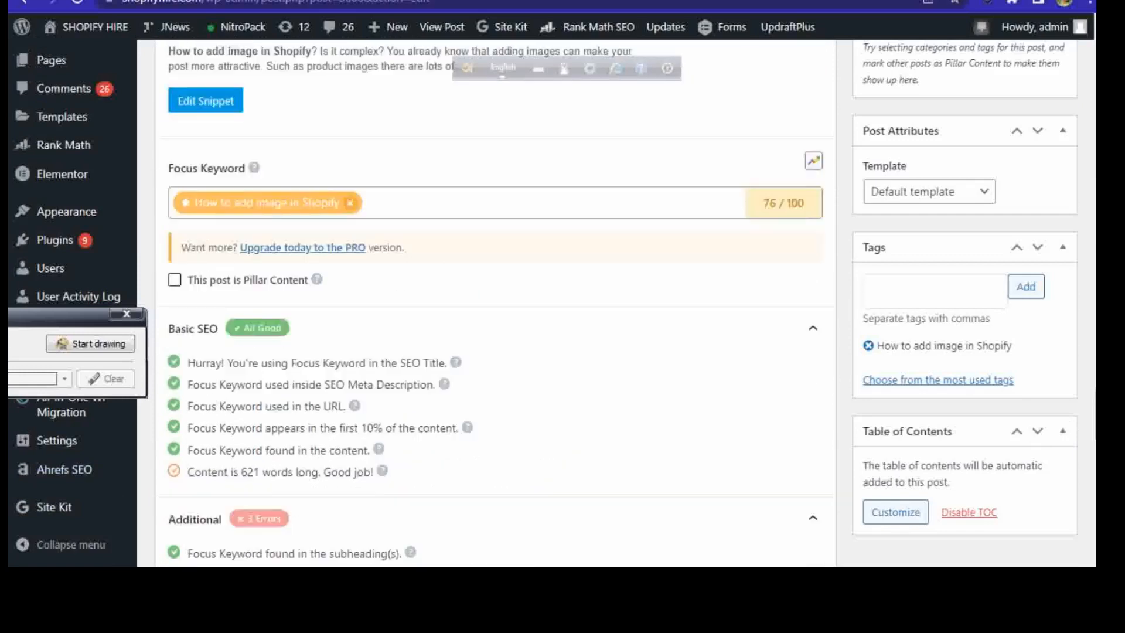
Step: Replace "how to add an image to a blog post on Shopify" in the Conclusion with the copied keyword, beginning with a lowercase "h"
scroll(1042, 179, up, 10)
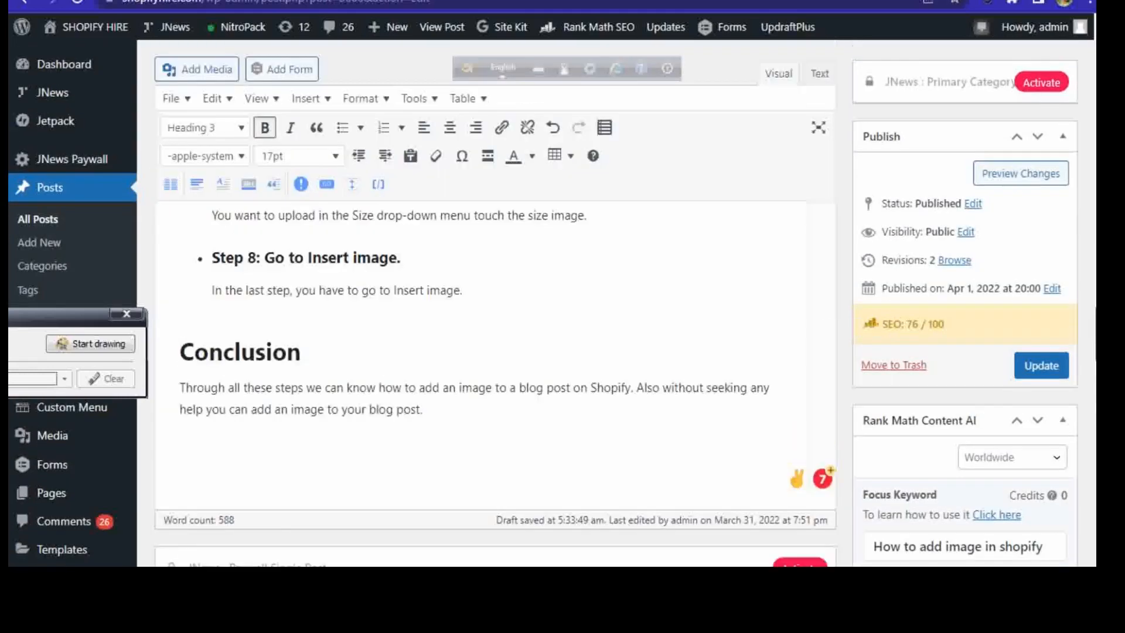
scroll(495, 351, down, 2)
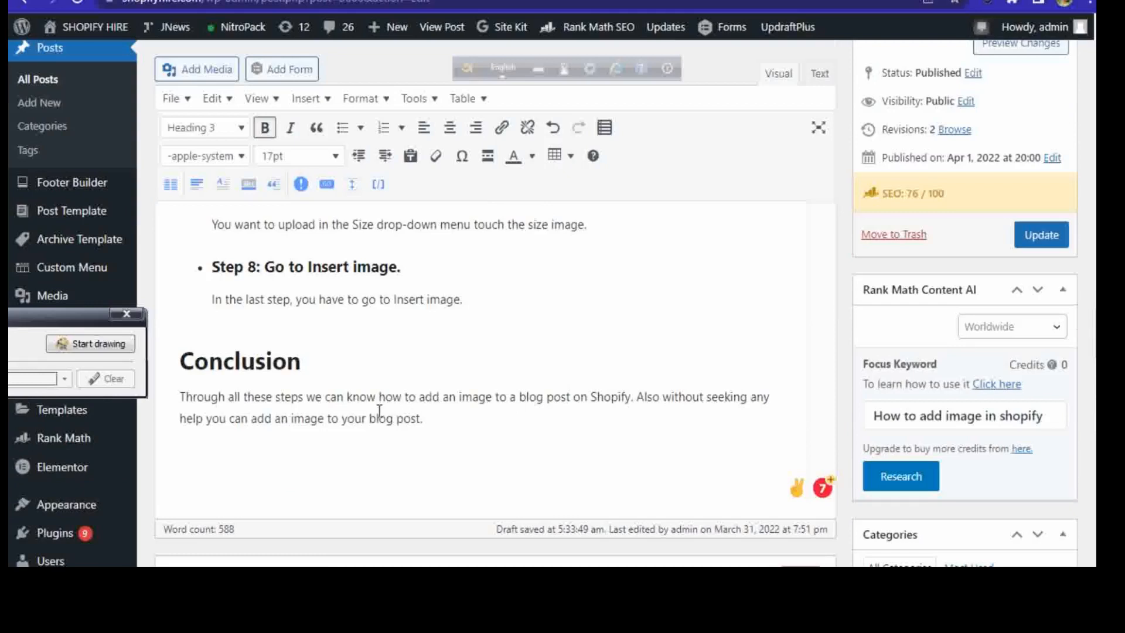
drag(377, 398, 629, 404)
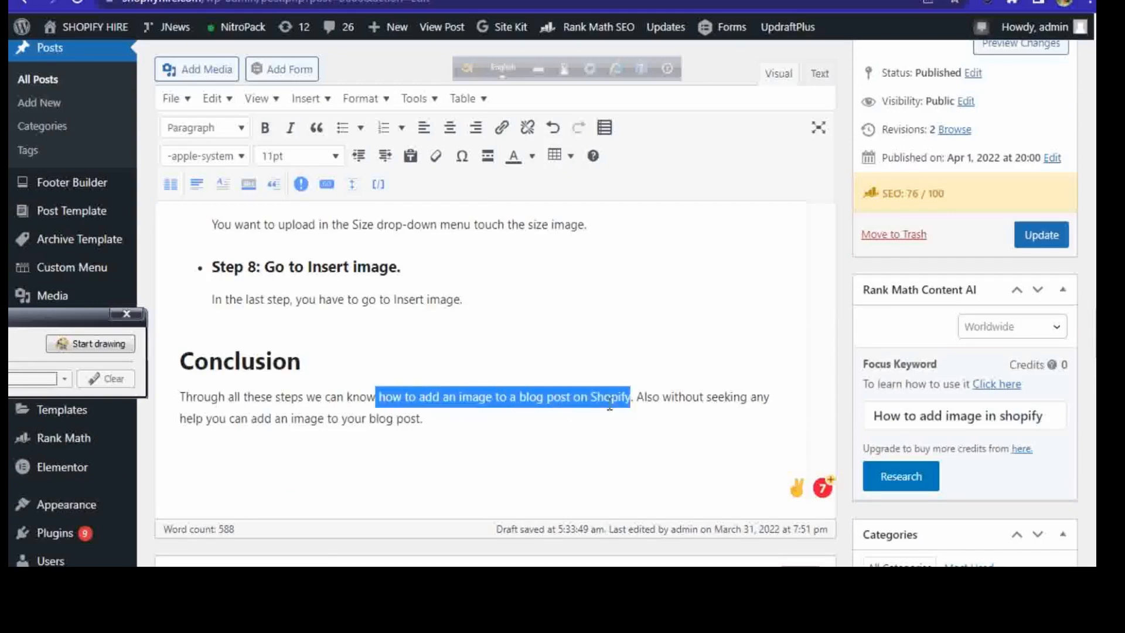
right_click(607, 397)
click(645, 213)
click(376, 397)
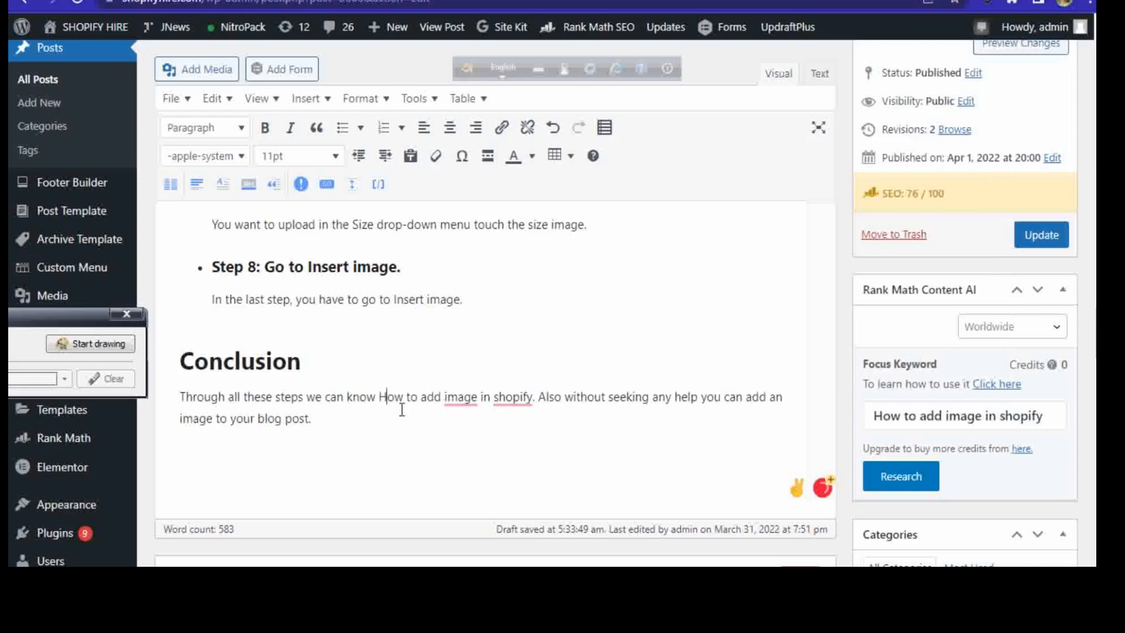
key(Delete)
text(h)
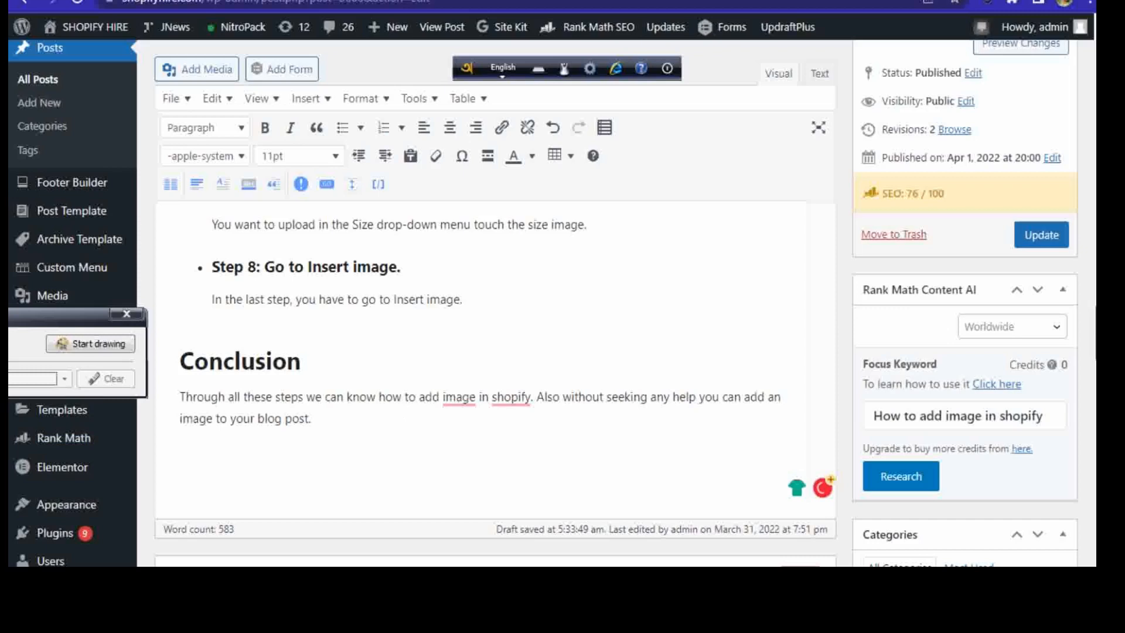
Step: Check the Basic SEO and Additional checklists for keyword density, outbound links and remaining errors
scroll(495, 305, down, 15)
scroll(495, 305, down, 3)
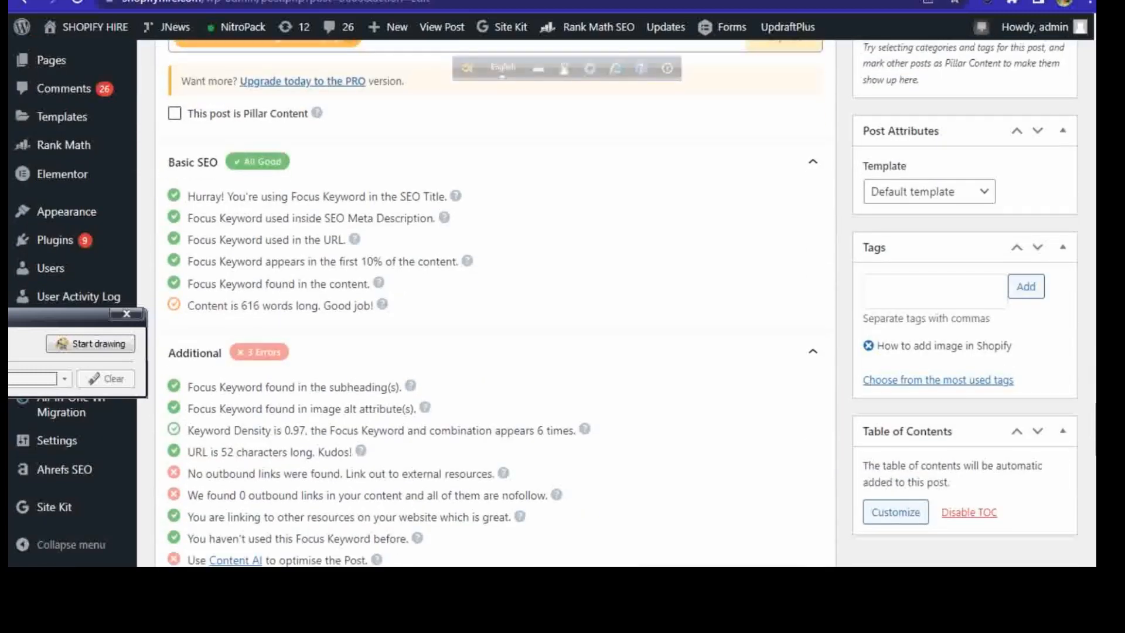
scroll(495, 304, up, 7)
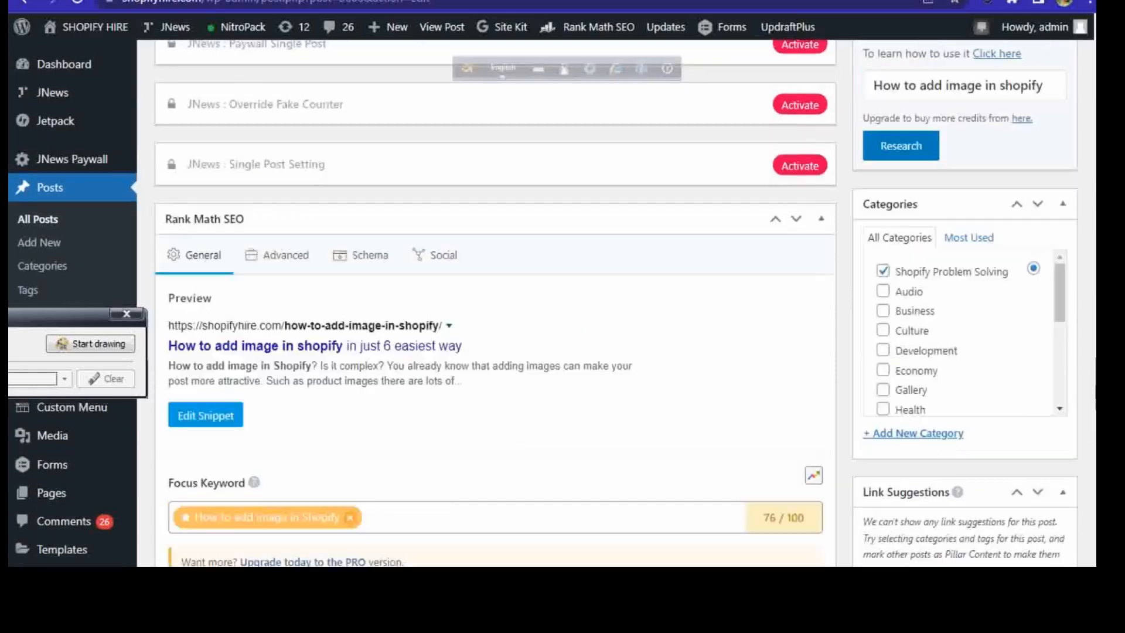
scroll(495, 305, up, 3)
scroll(495, 304, down, 10)
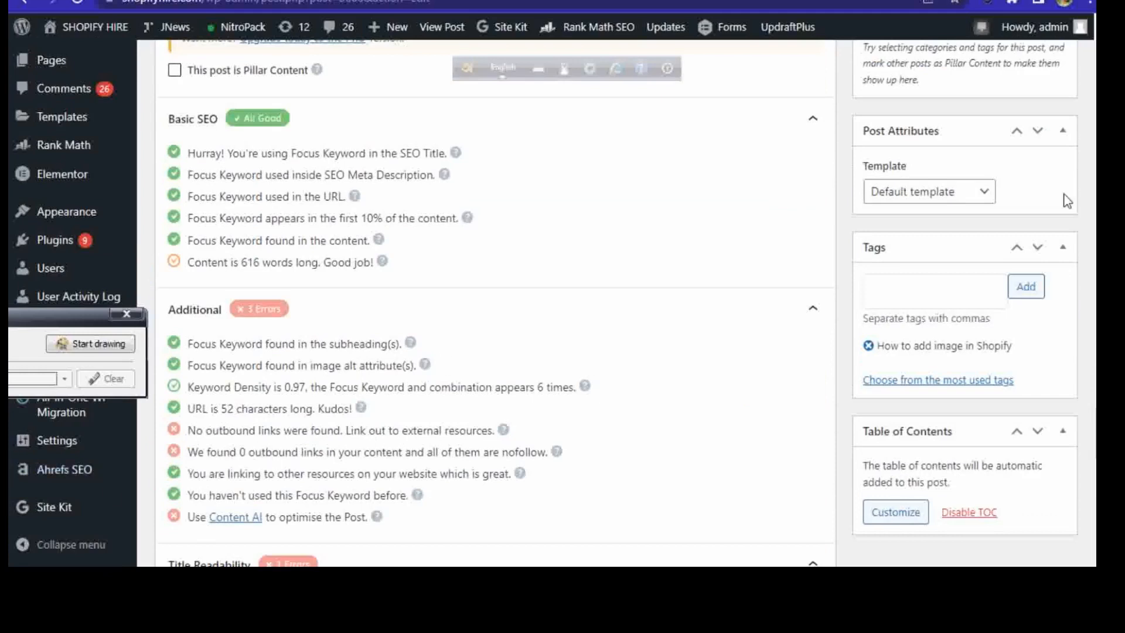
Step: Open the full link settings for the word "Shopify" in the heading "How to add an image to a blog post(How to add image in Shopify)"
scroll(495, 305, up, 20)
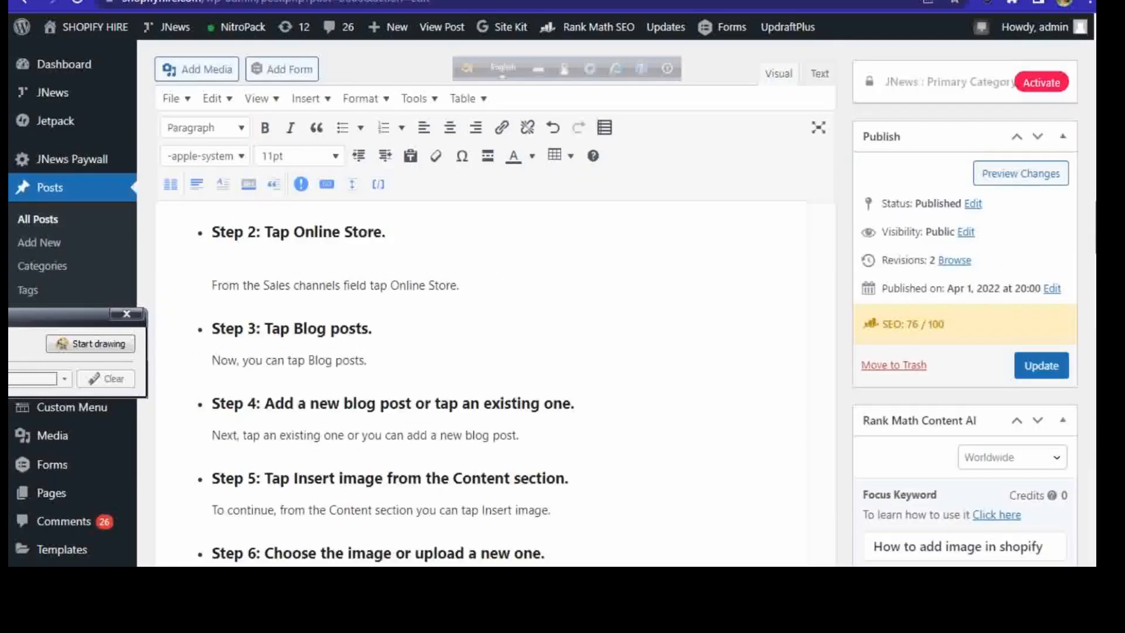
scroll(495, 305, down, 6)
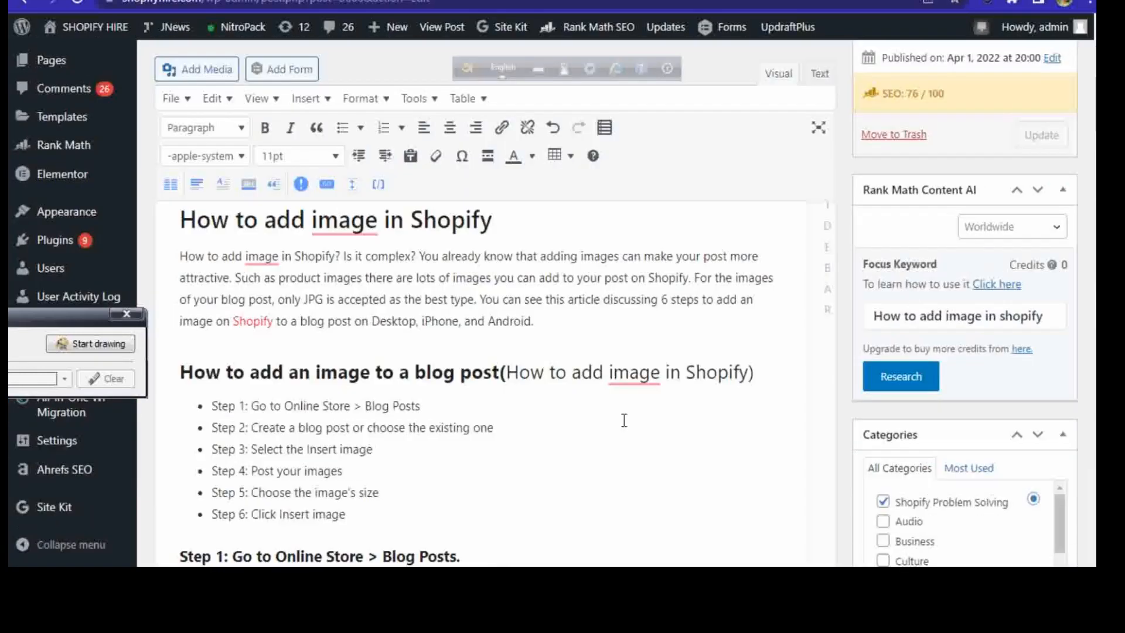
drag(680, 373, 745, 373)
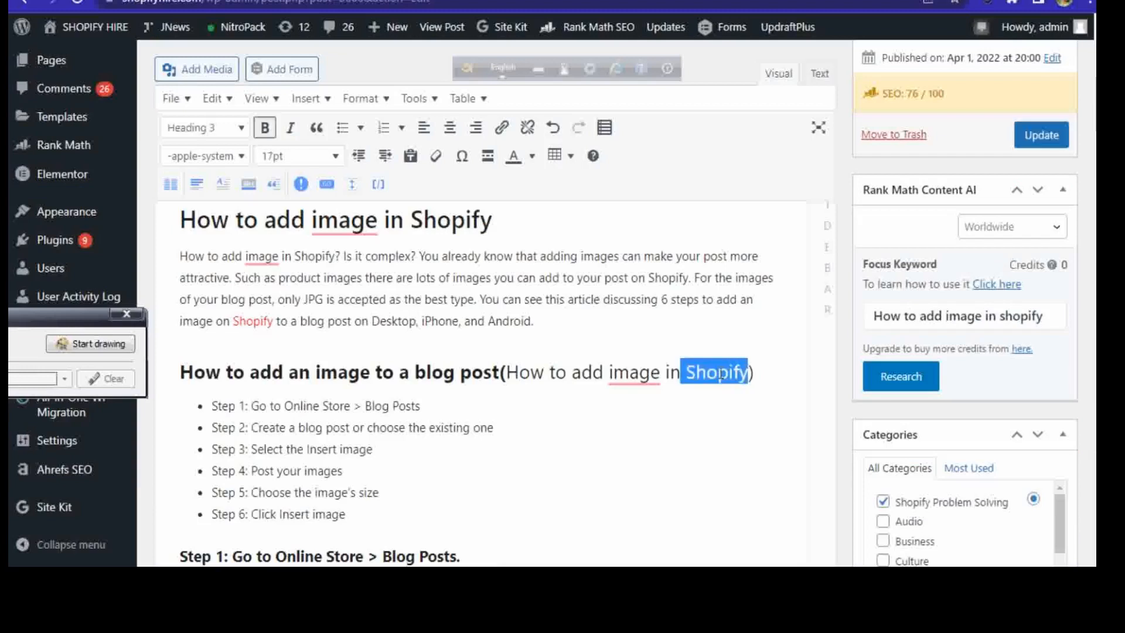
click(500, 128)
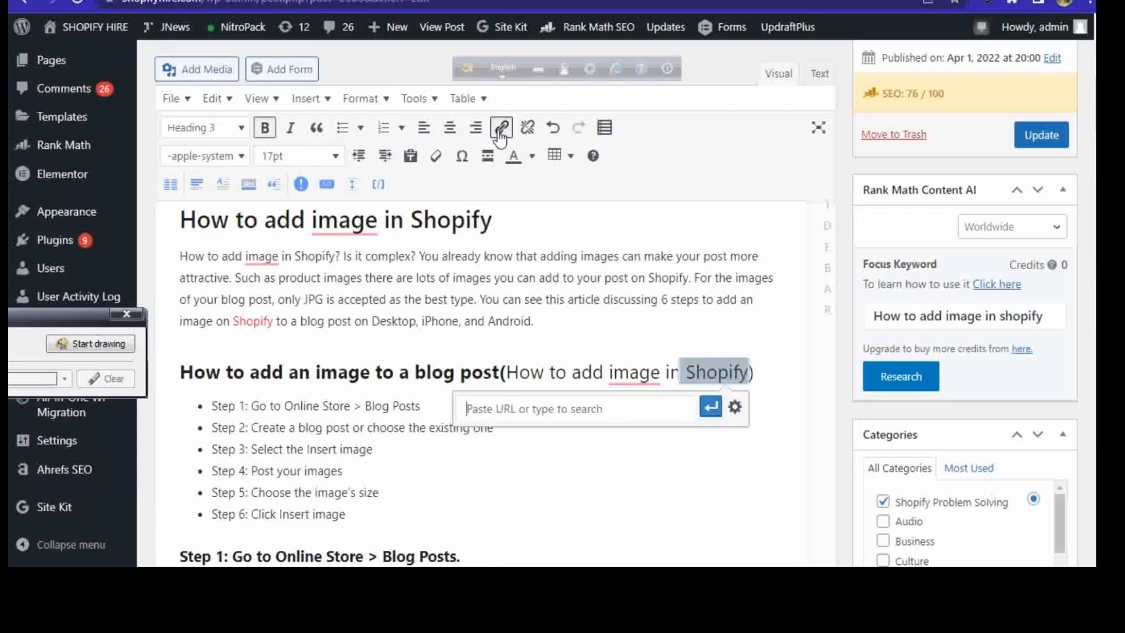
click(734, 406)
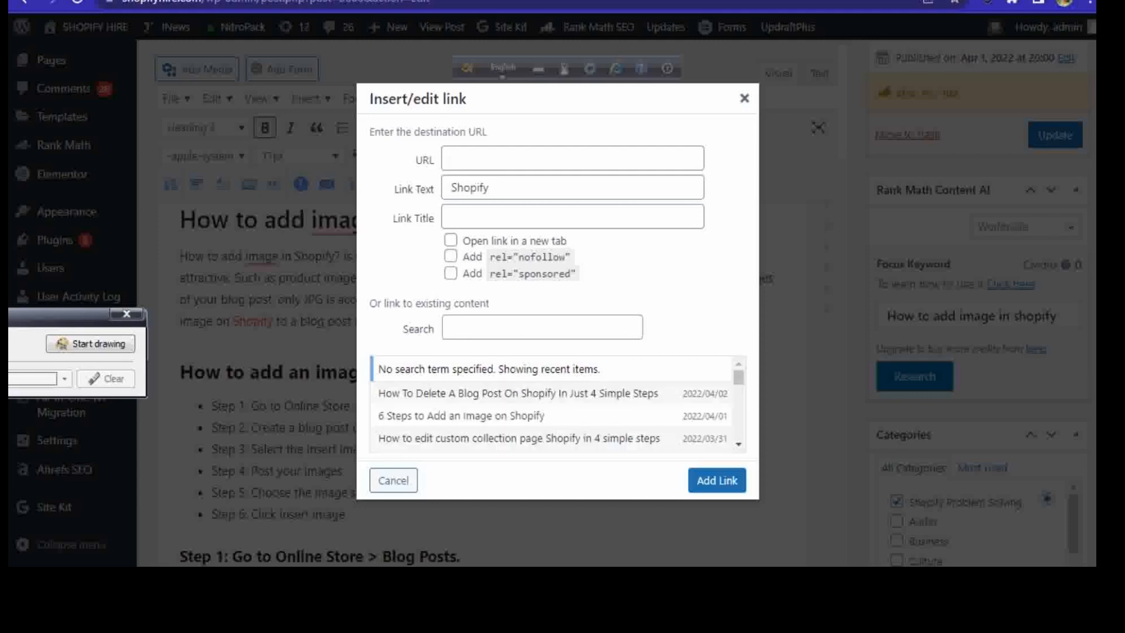
Step: Search Google for "shopify" in a new browser tab
key(ctrl+t)
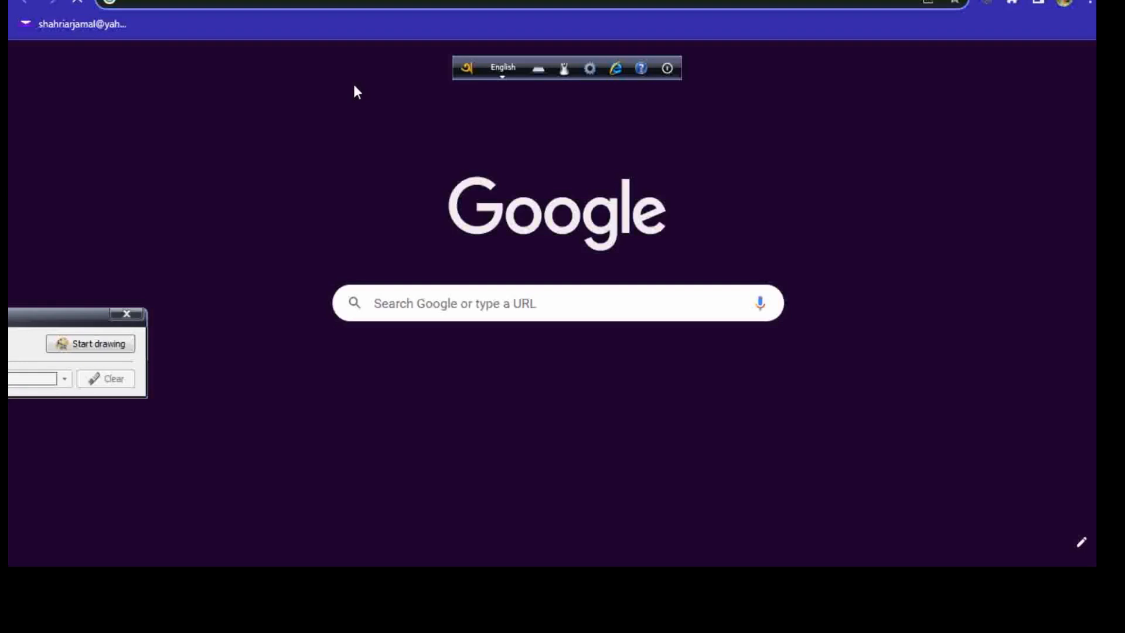
click(432, 301)
text(s)
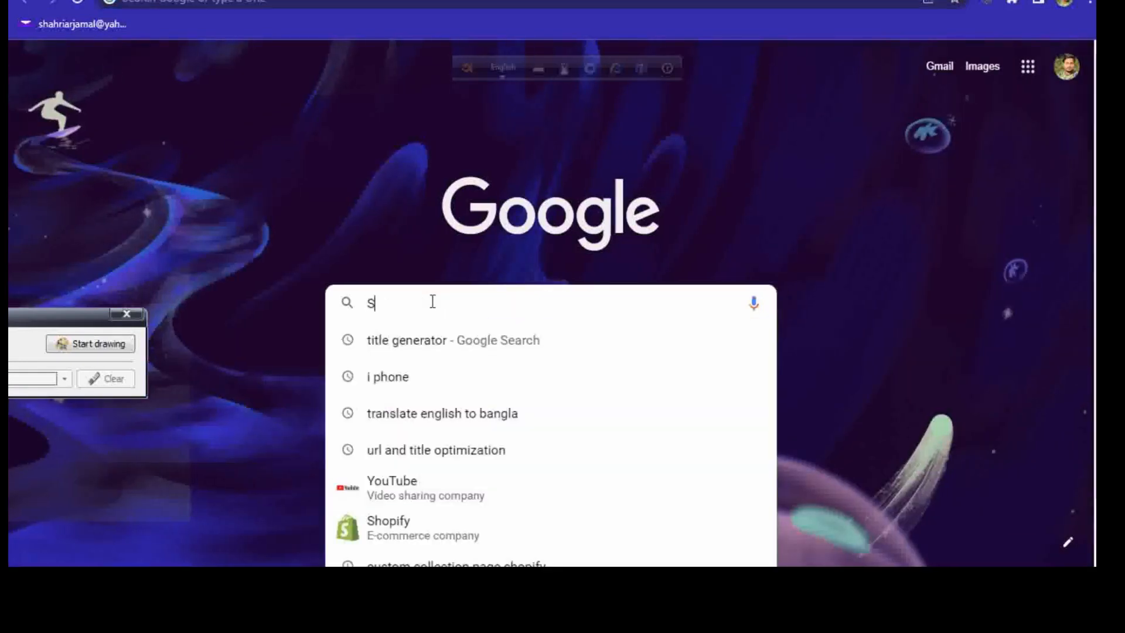
text(hop)
key(BackSpace)
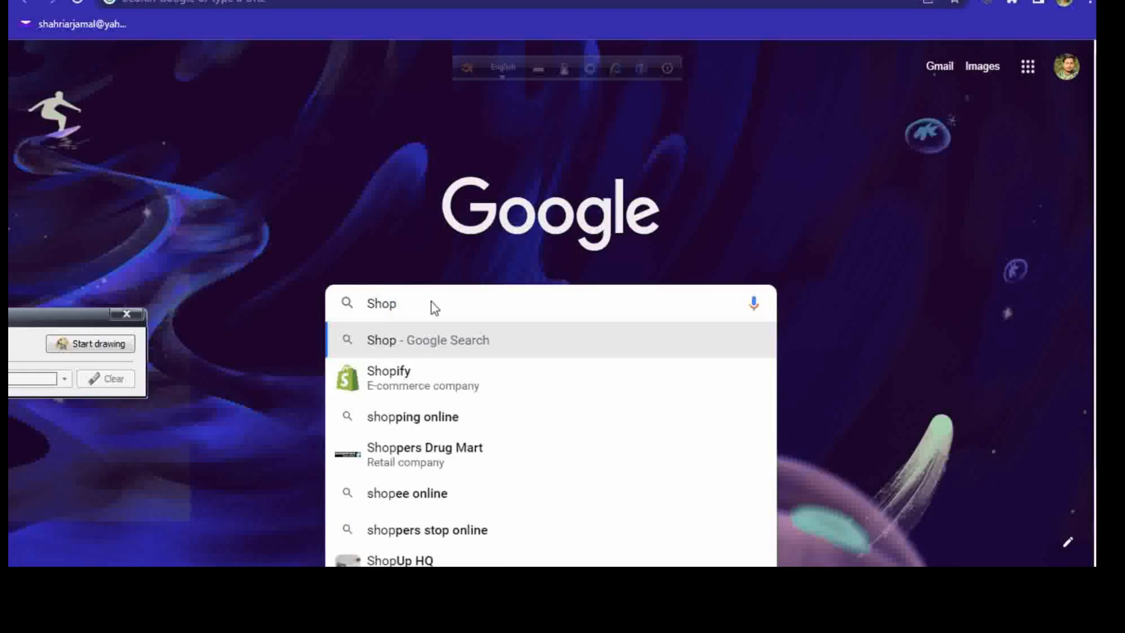
click(425, 370)
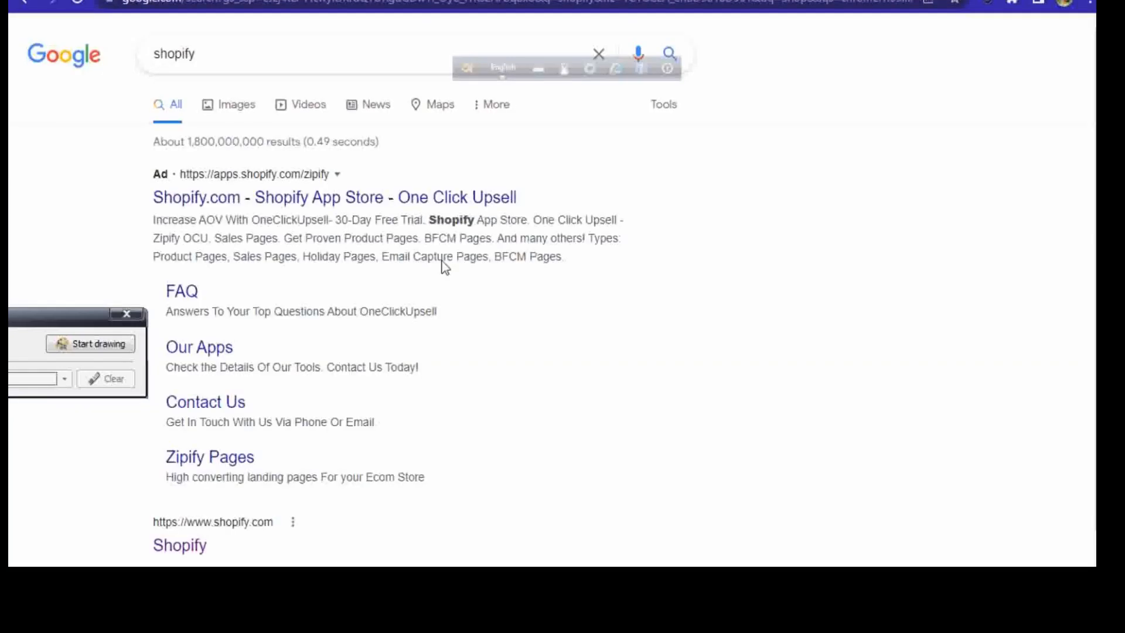
click(353, 211)
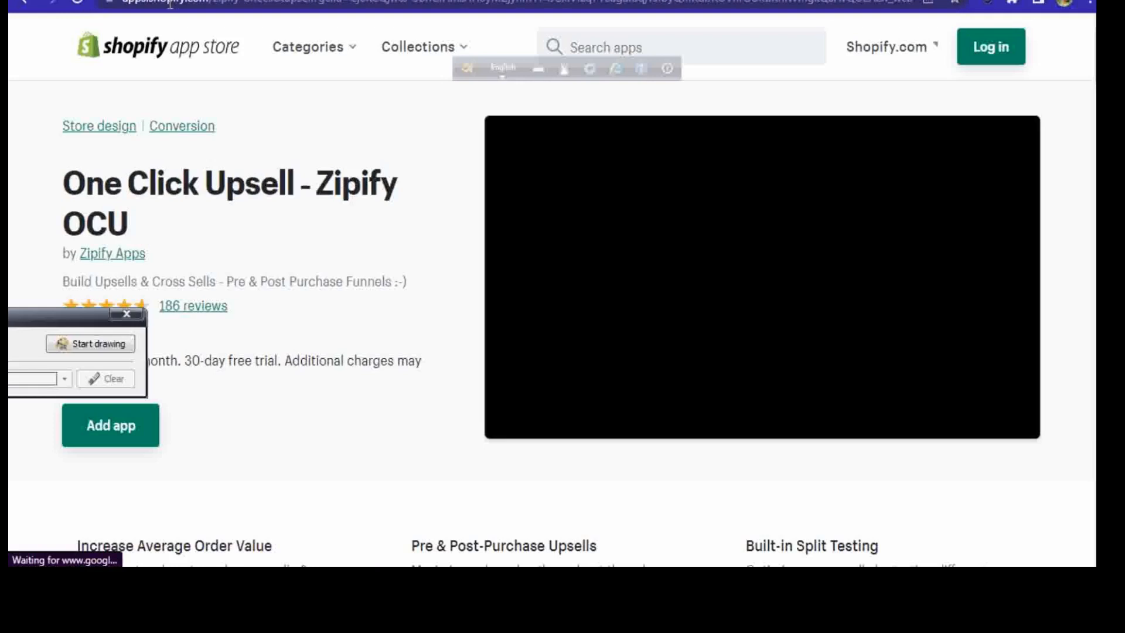
click(234, 3)
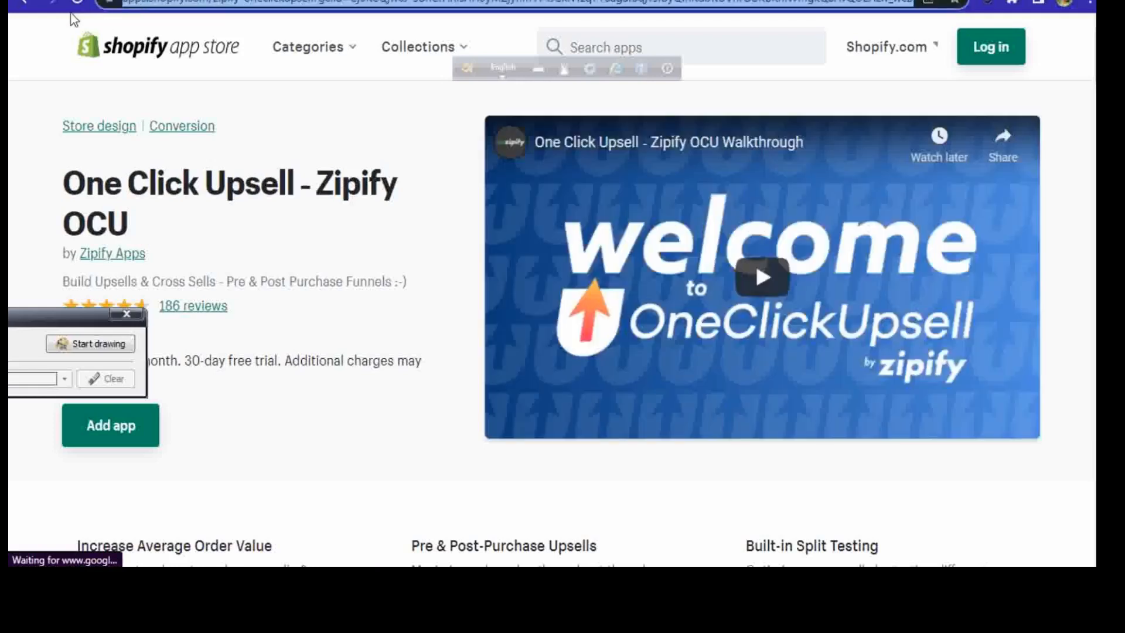
click(34, 4)
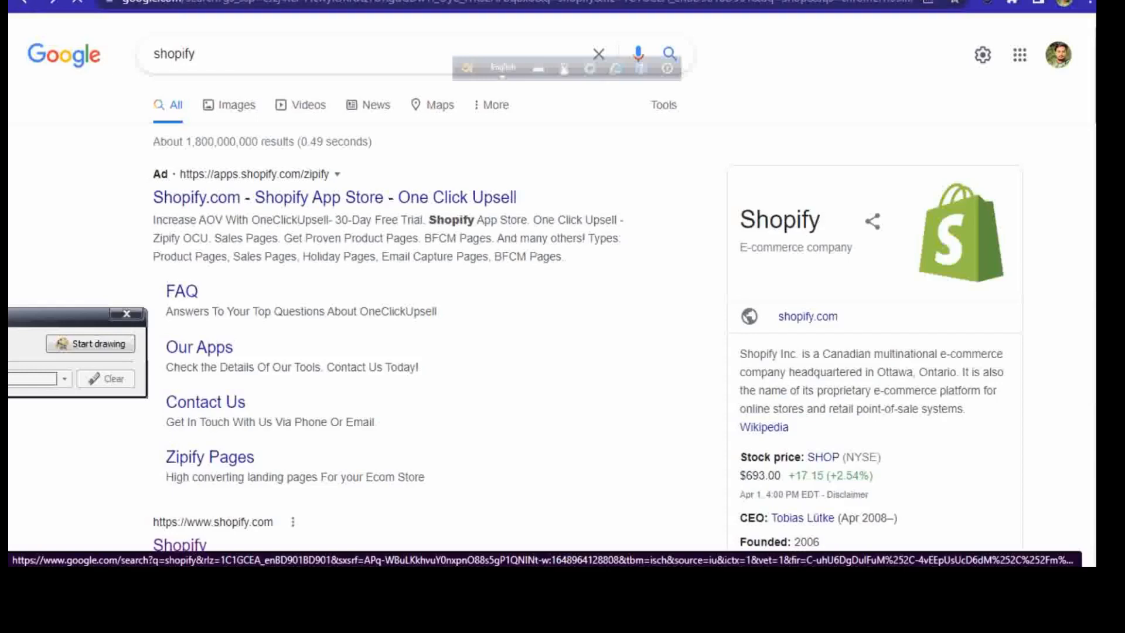
scroll(960, 234, down, 2)
scroll(690, 217, down, 2)
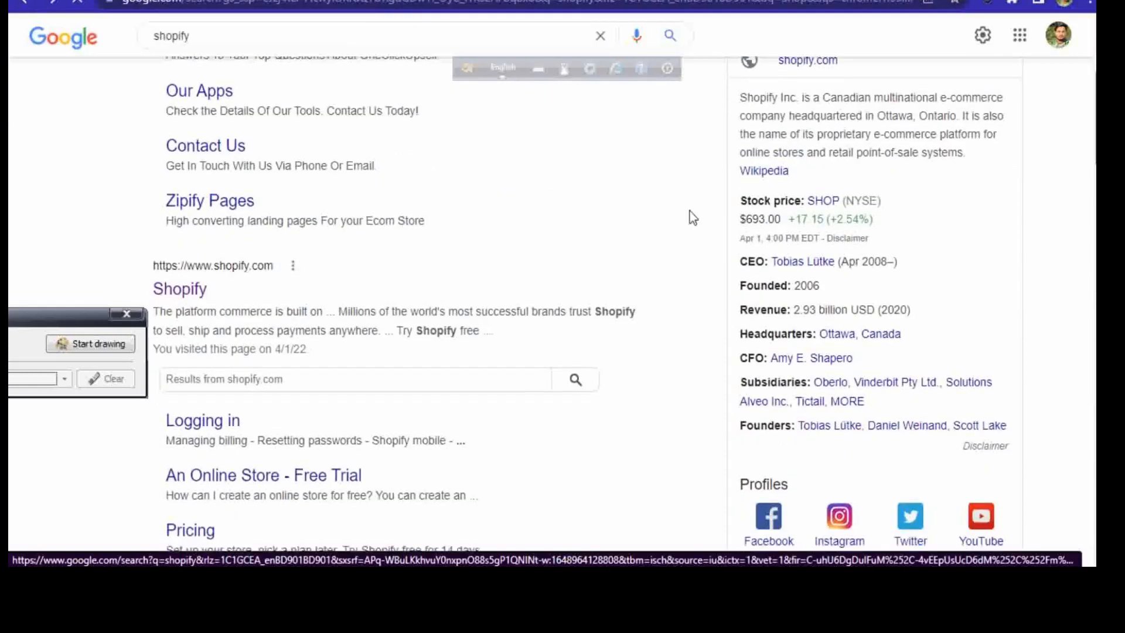
click(194, 293)
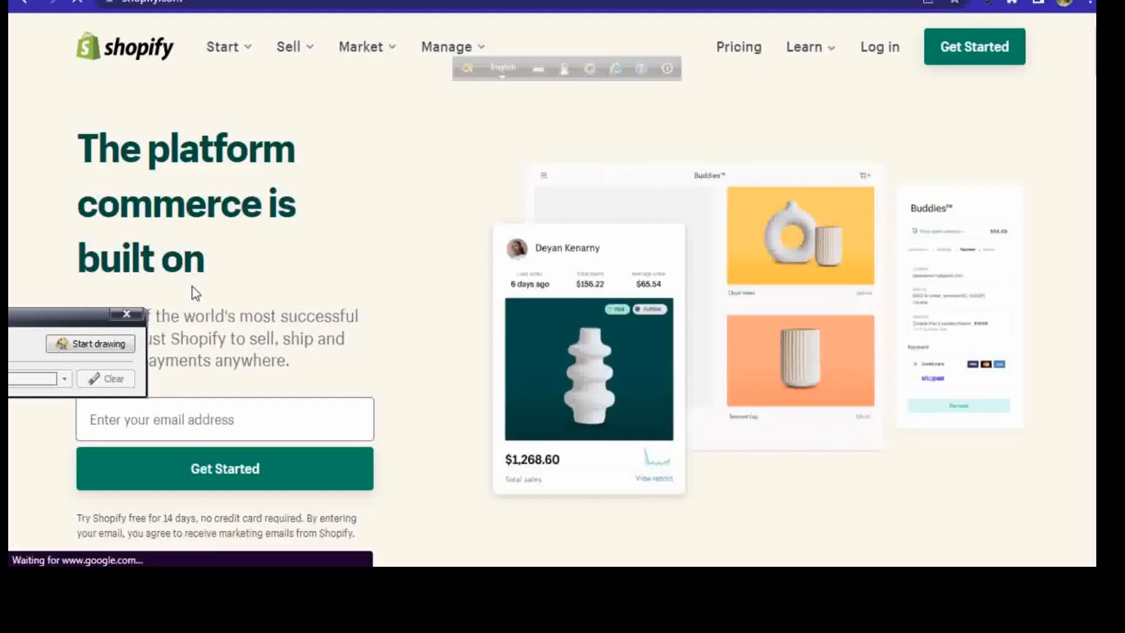
click(187, 6)
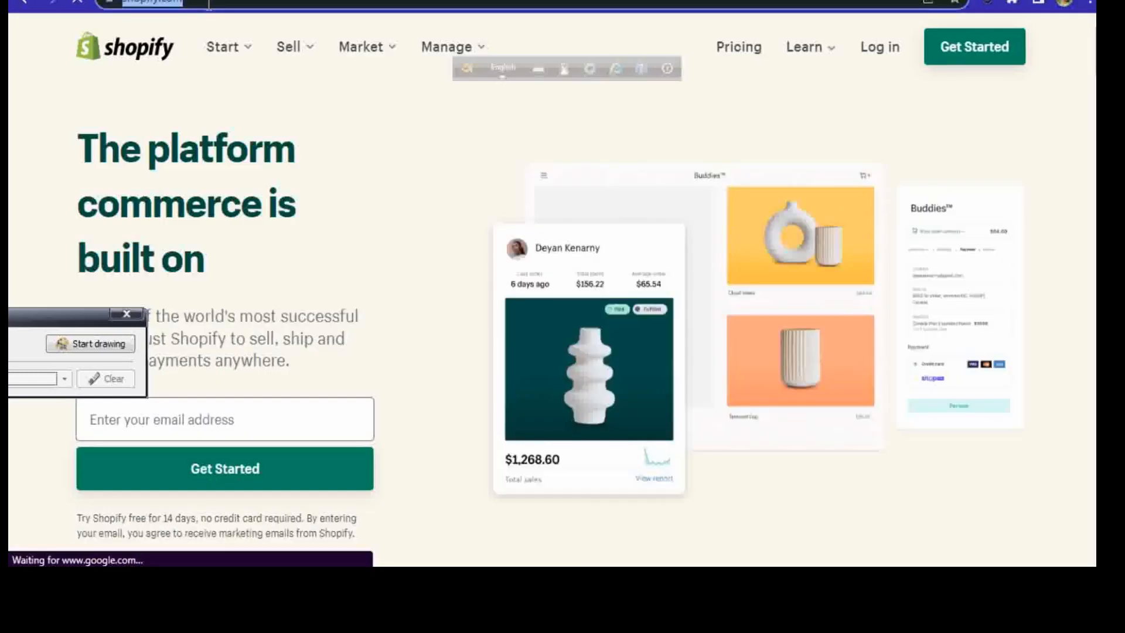
click(209, 2)
drag(256, 2, 115, 5)
right_click(155, 5)
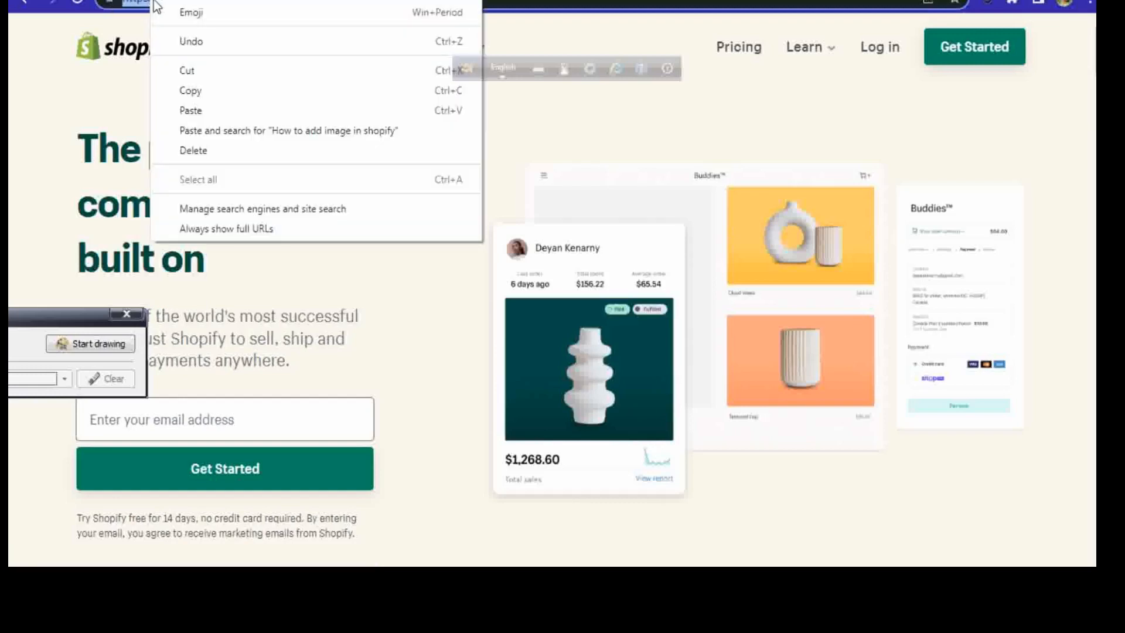
click(188, 87)
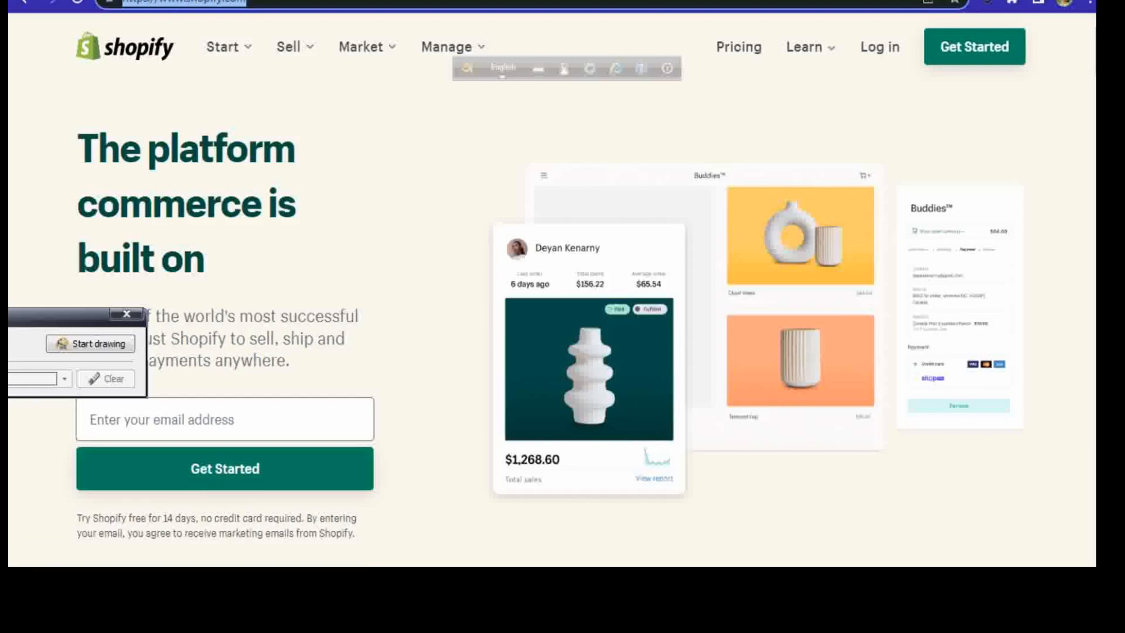
click(237, 0)
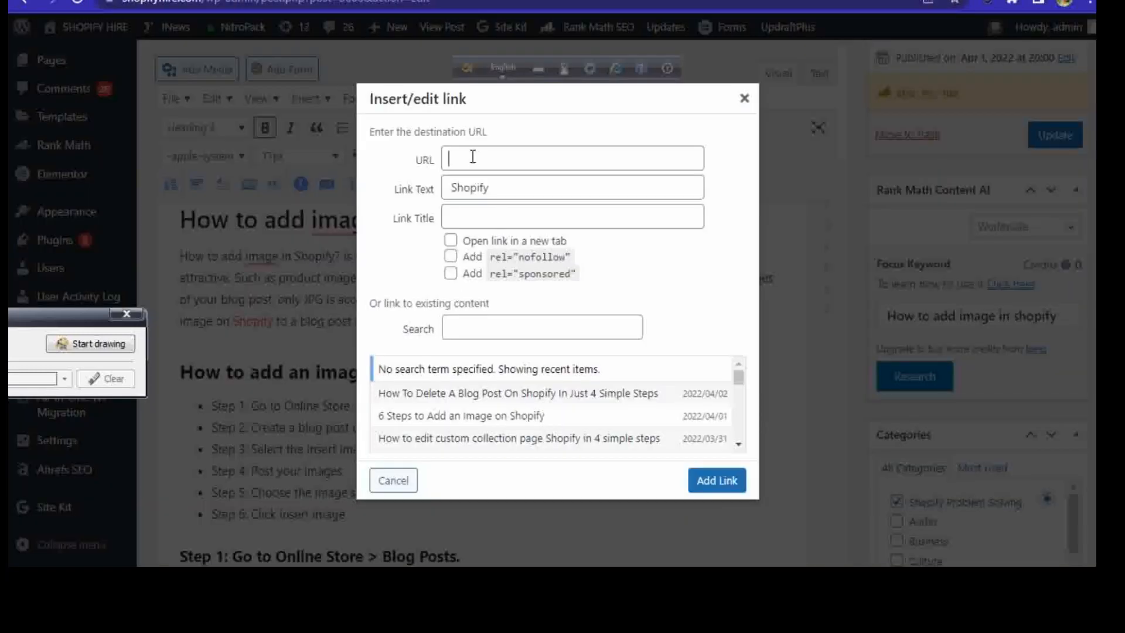
right_click(472, 161)
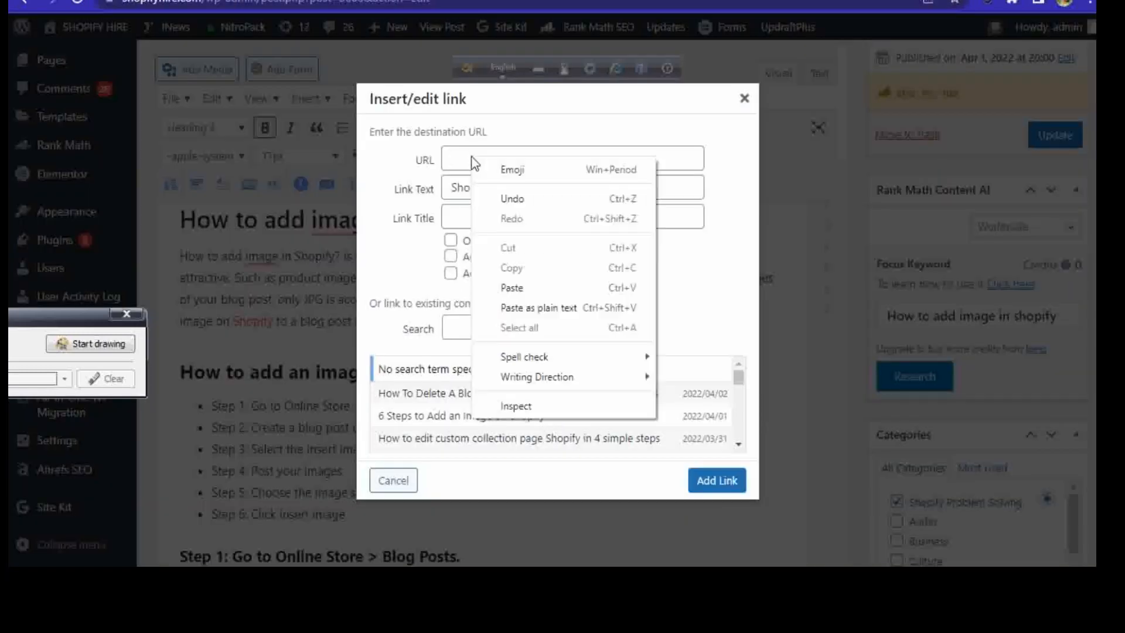
click(494, 284)
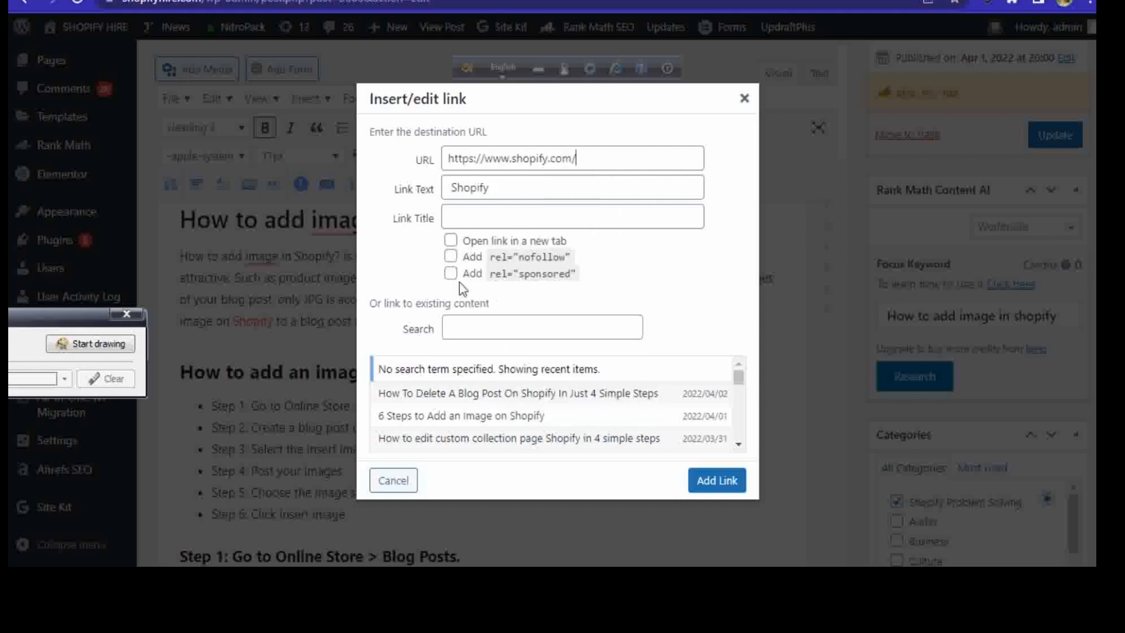
click(449, 241)
click(706, 473)
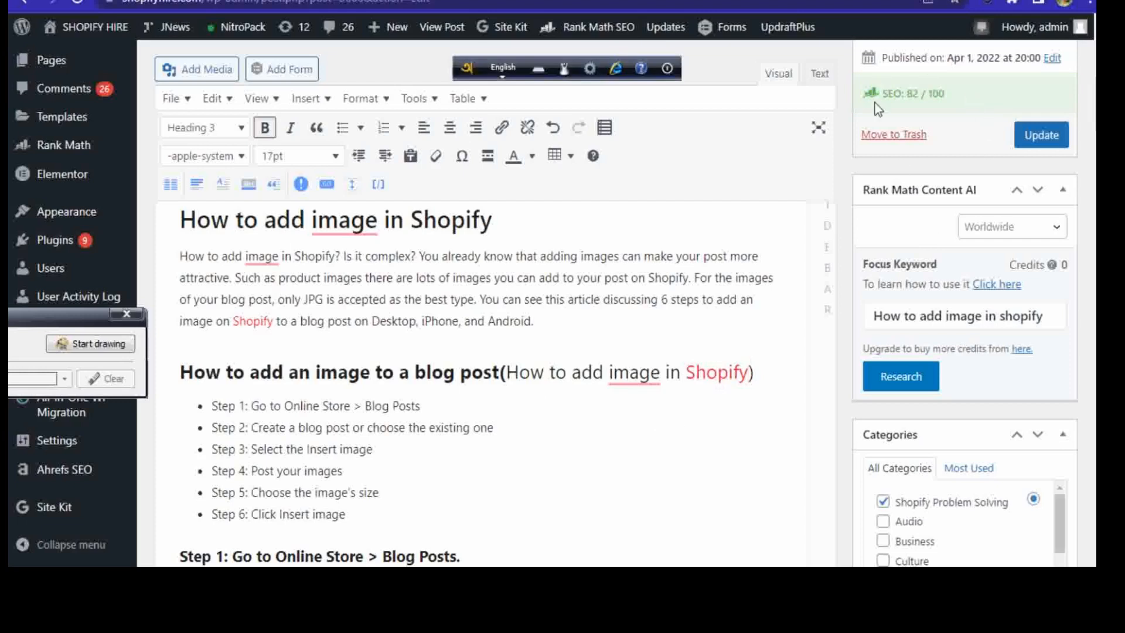
Step: Link the word "Post" in the "Step 4: Post your images." heading to the existing post "How To Delete A Blog Post On Shopify In Just 4 Simple Steps"
drag(1098, 117, 1098, 191)
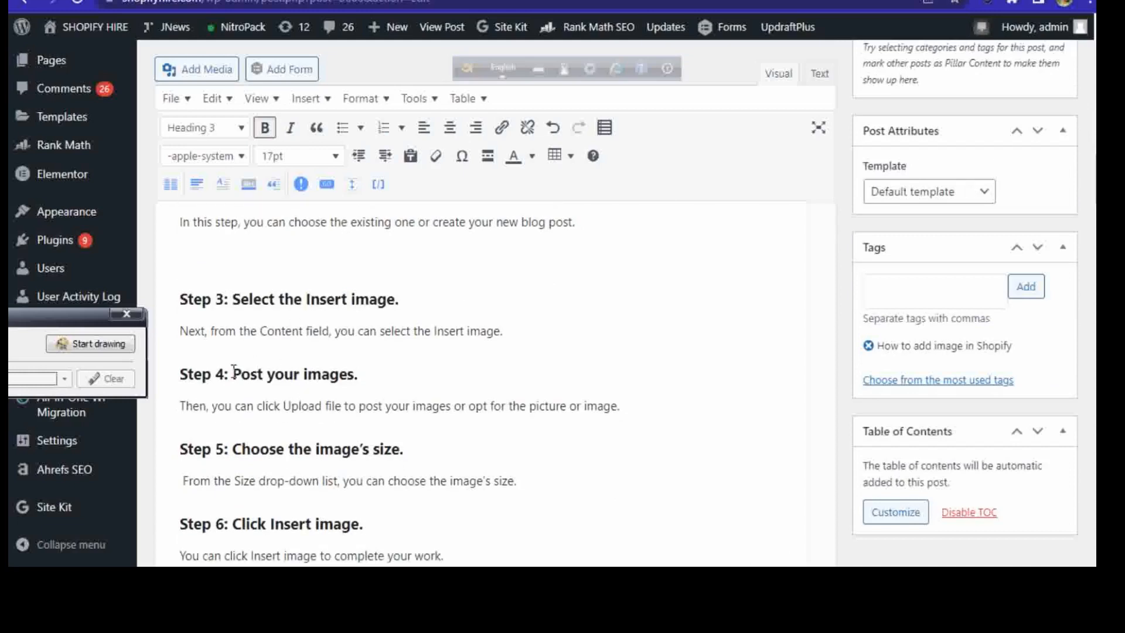
drag(233, 372, 263, 373)
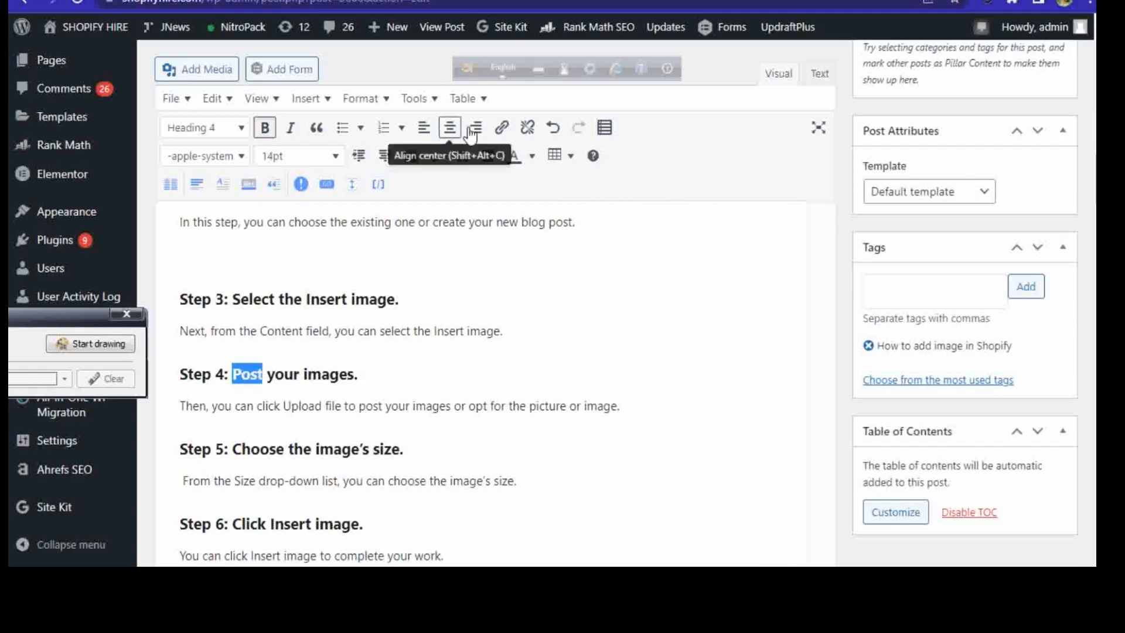
click(501, 128)
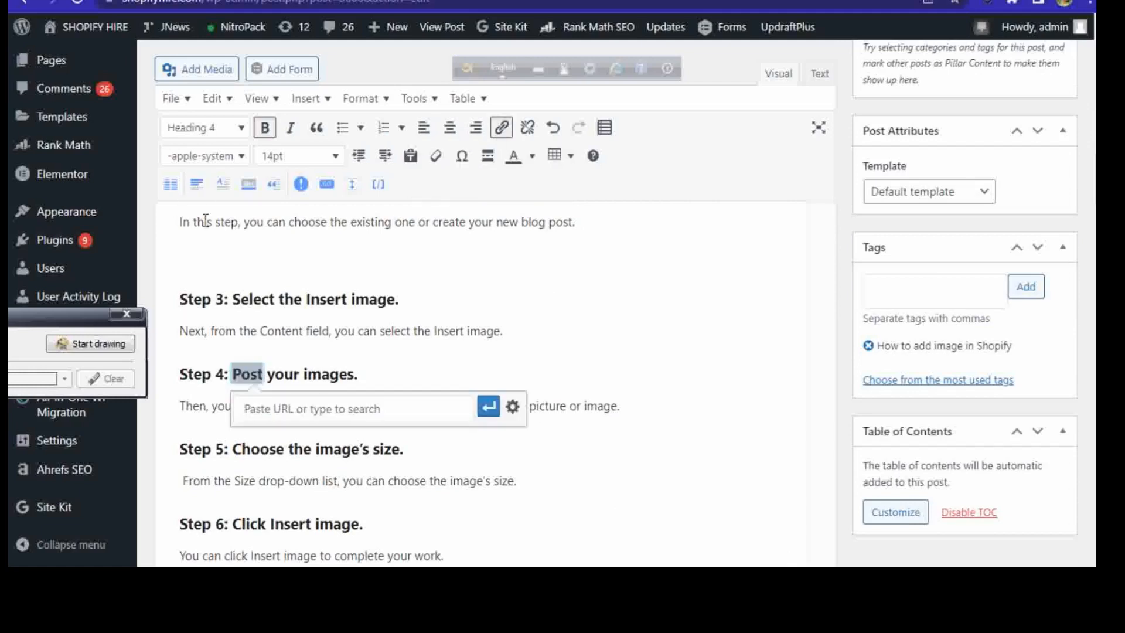
click(513, 406)
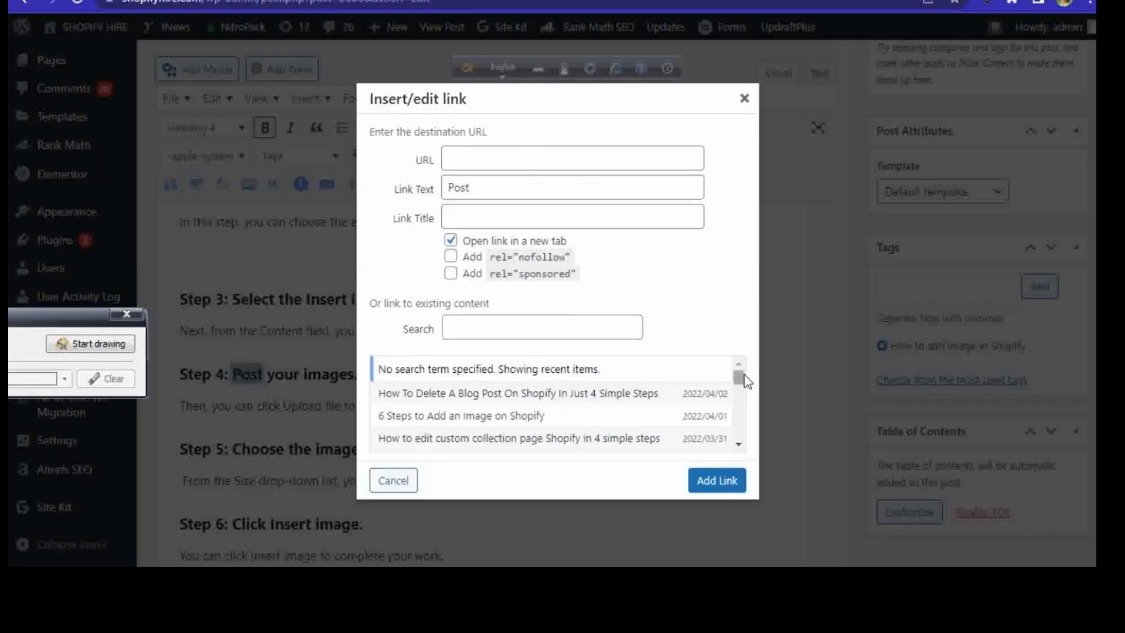
scroll(742, 387, down, 1)
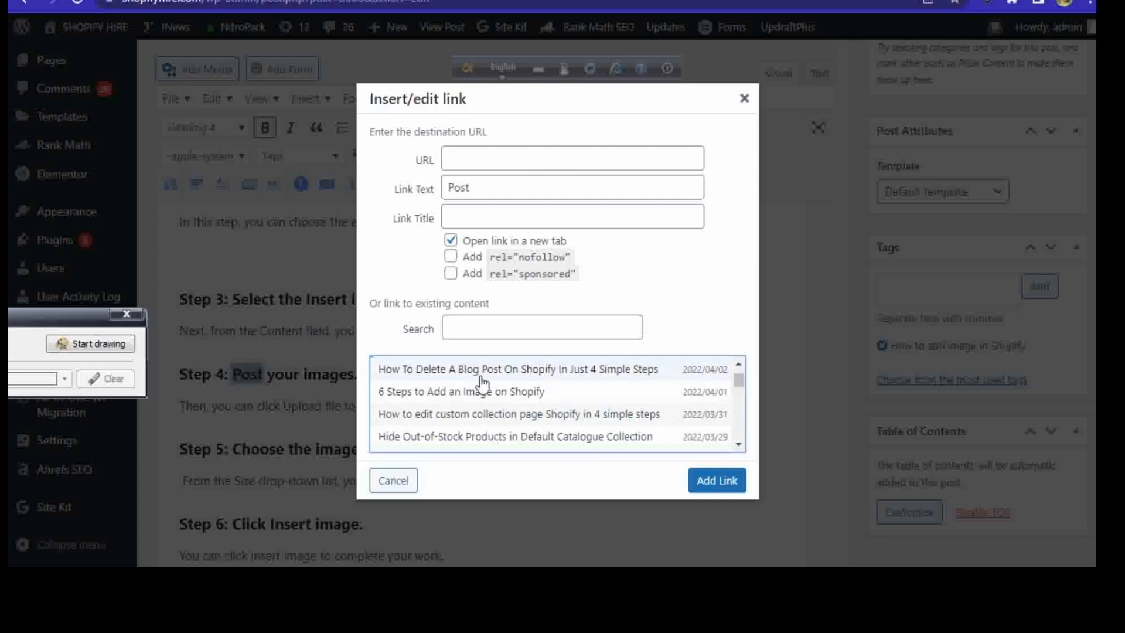
click(534, 373)
click(717, 480)
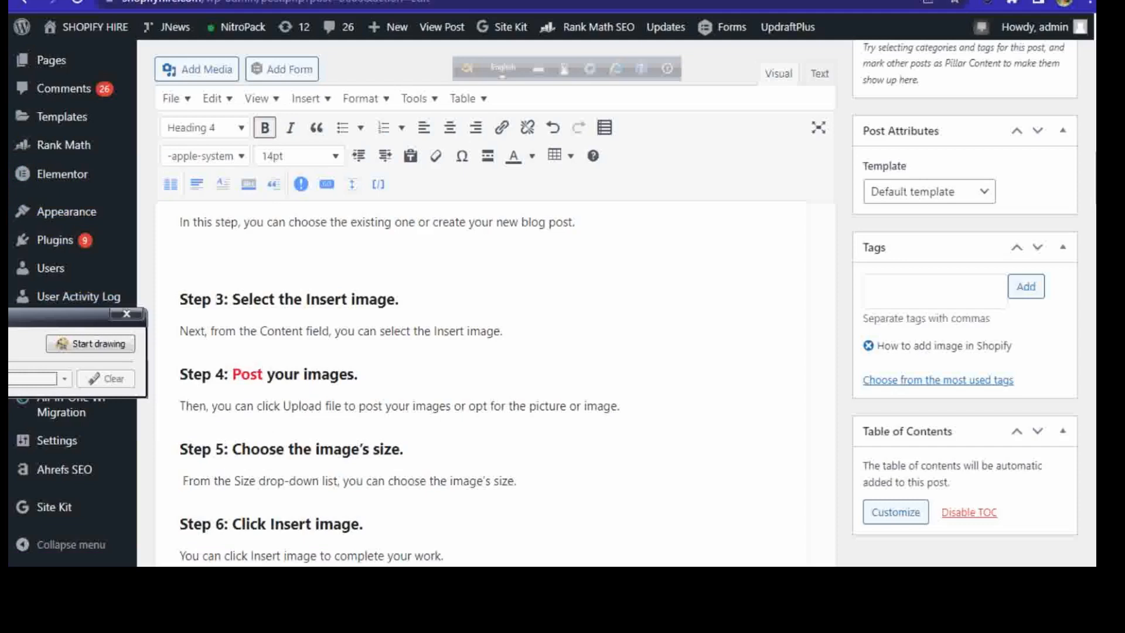
Step: Review the post's linked headings and step sections, plus the Rank Math checks under Basic SEO, Additional and Title Readability
scroll(481, 381, up, 15)
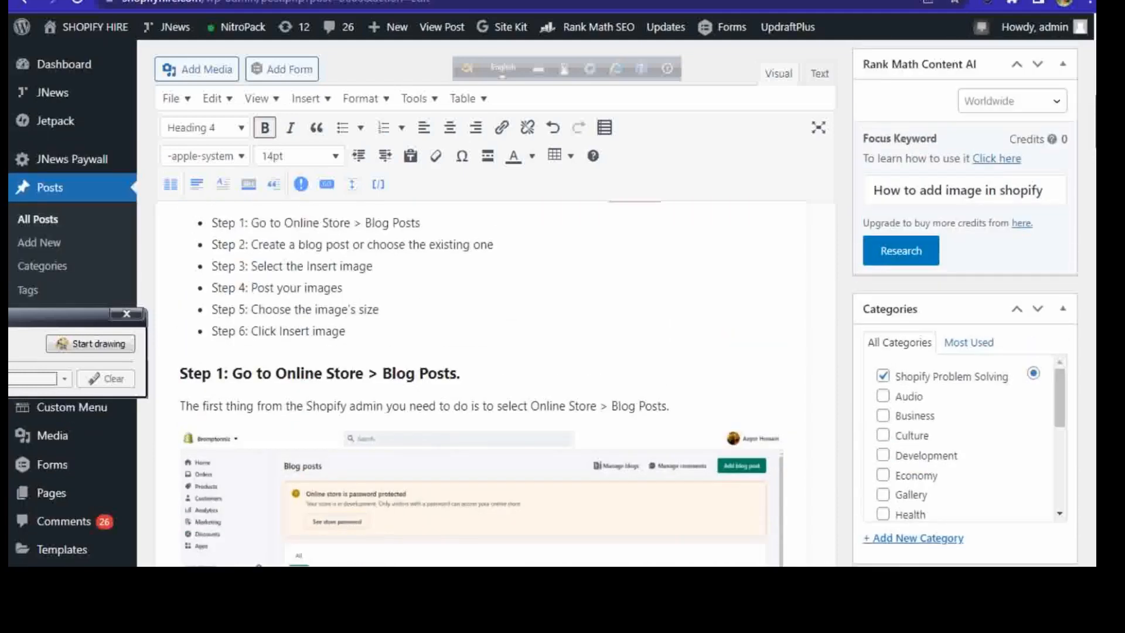
scroll(718, 298, down, 5)
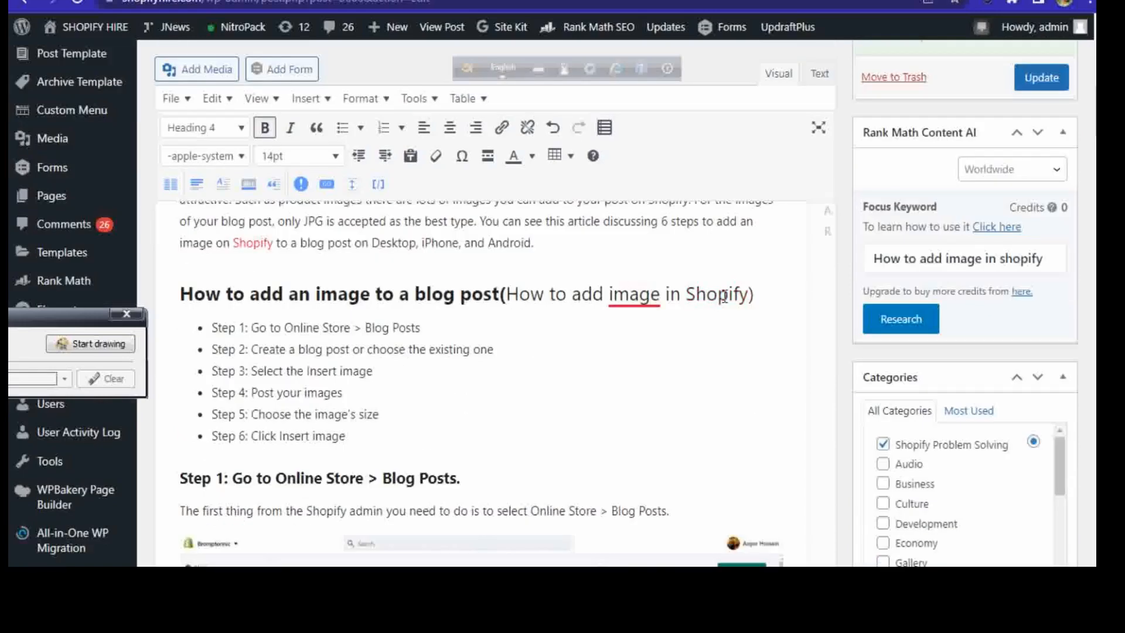
scroll(481, 381, down, 15)
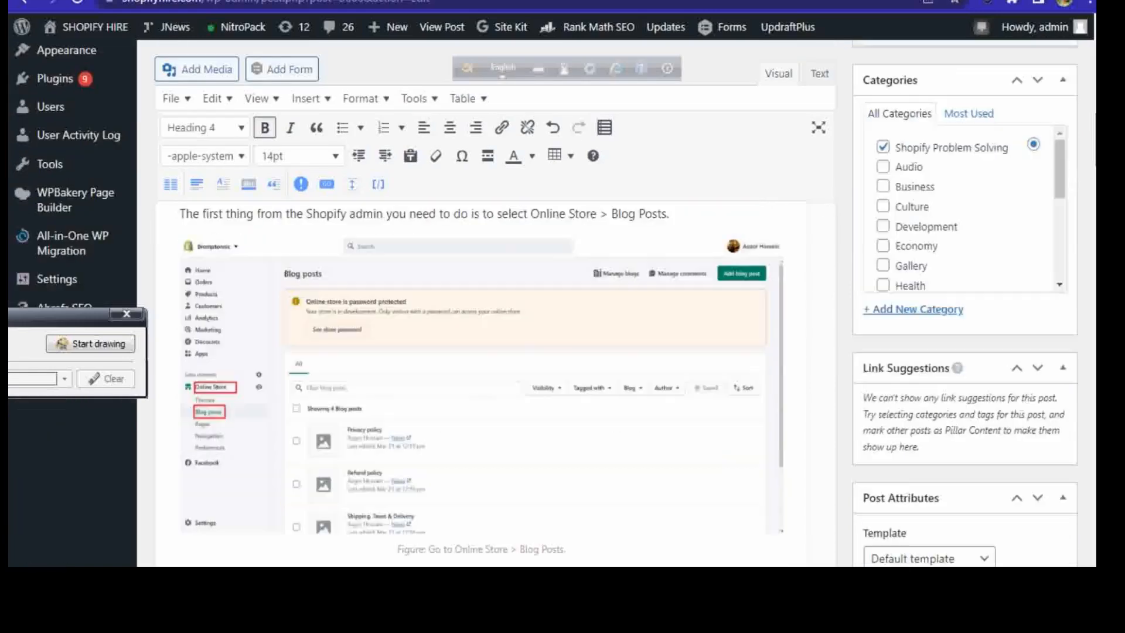
scroll(480, 380, down, 10)
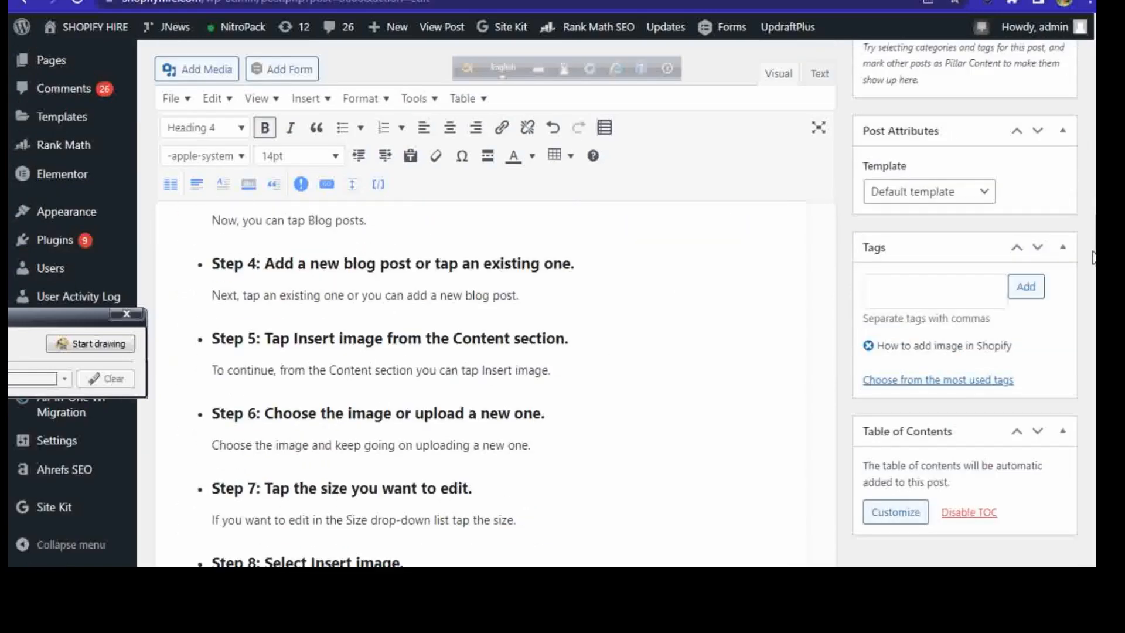
scroll(1082, 287, down, 7)
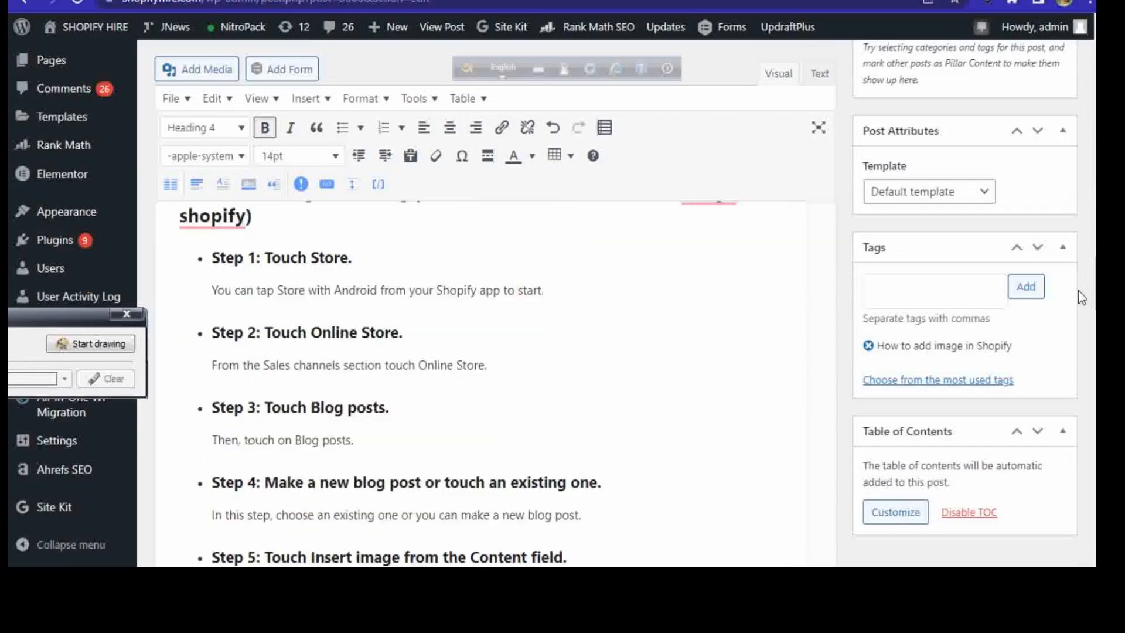
scroll(495, 305, down, 10)
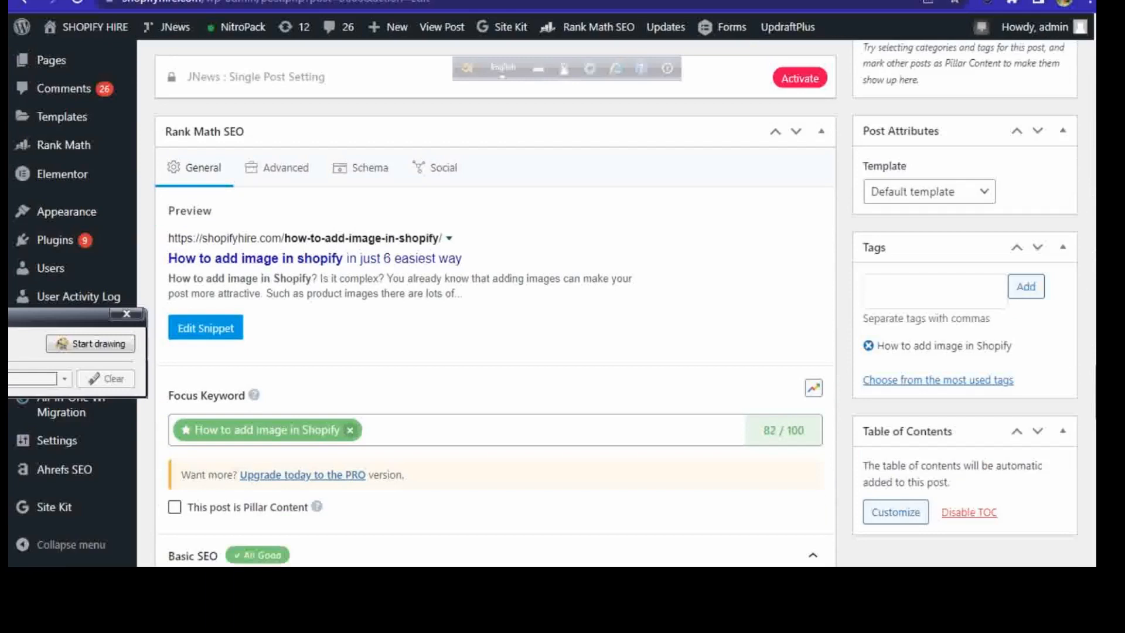
scroll(495, 304, down, 1)
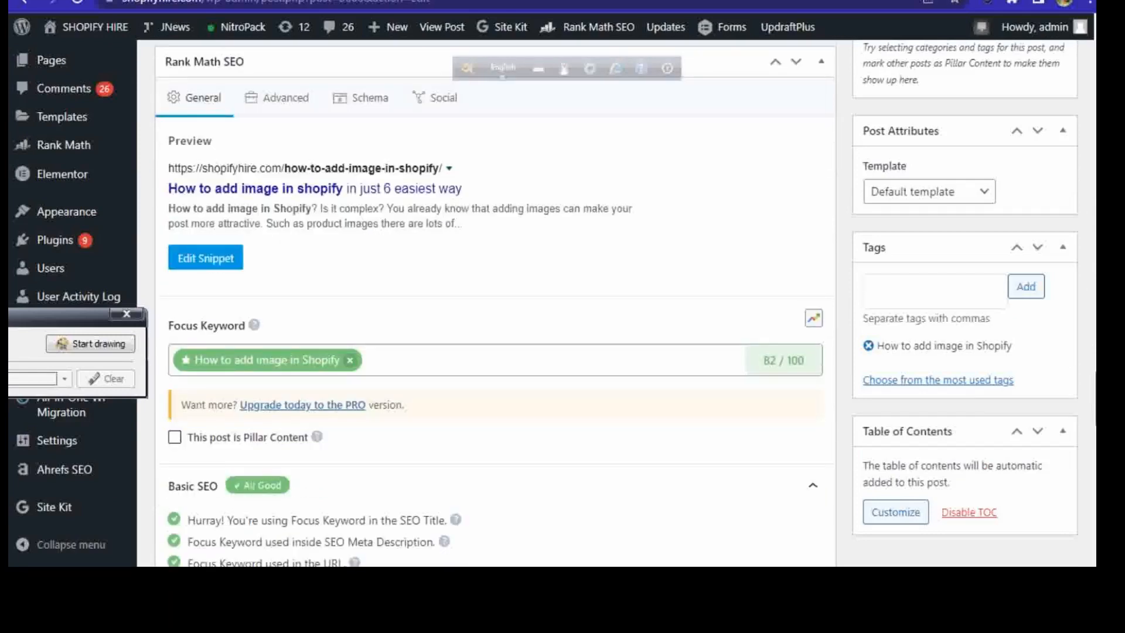
scroll(495, 305, down, 2)
scroll(495, 305, down, 1)
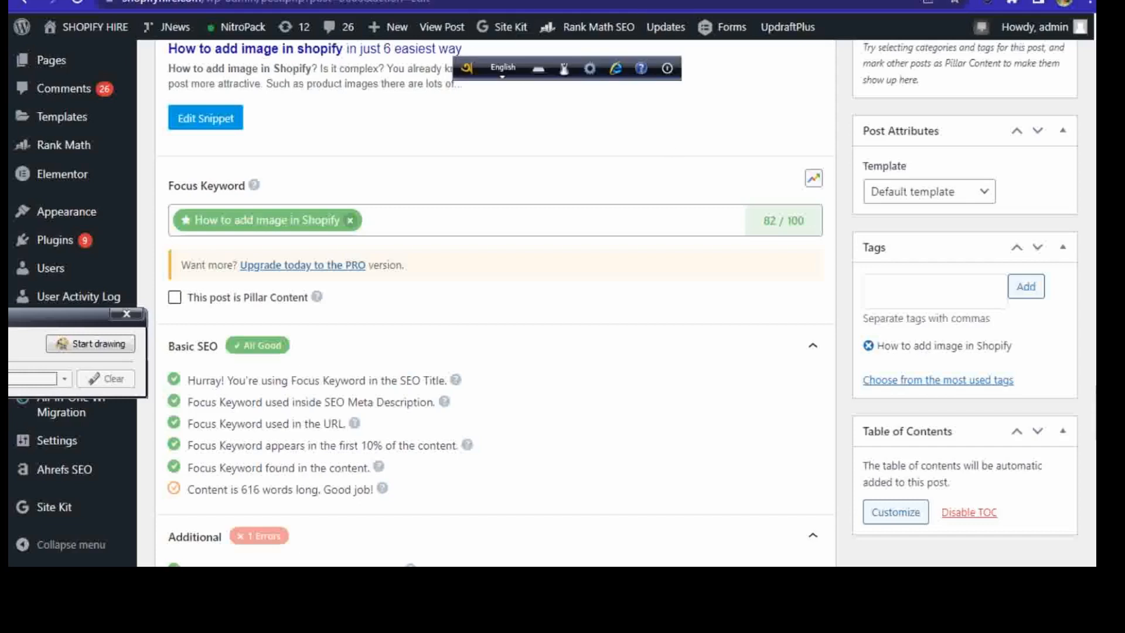
scroll(495, 303, down, 5)
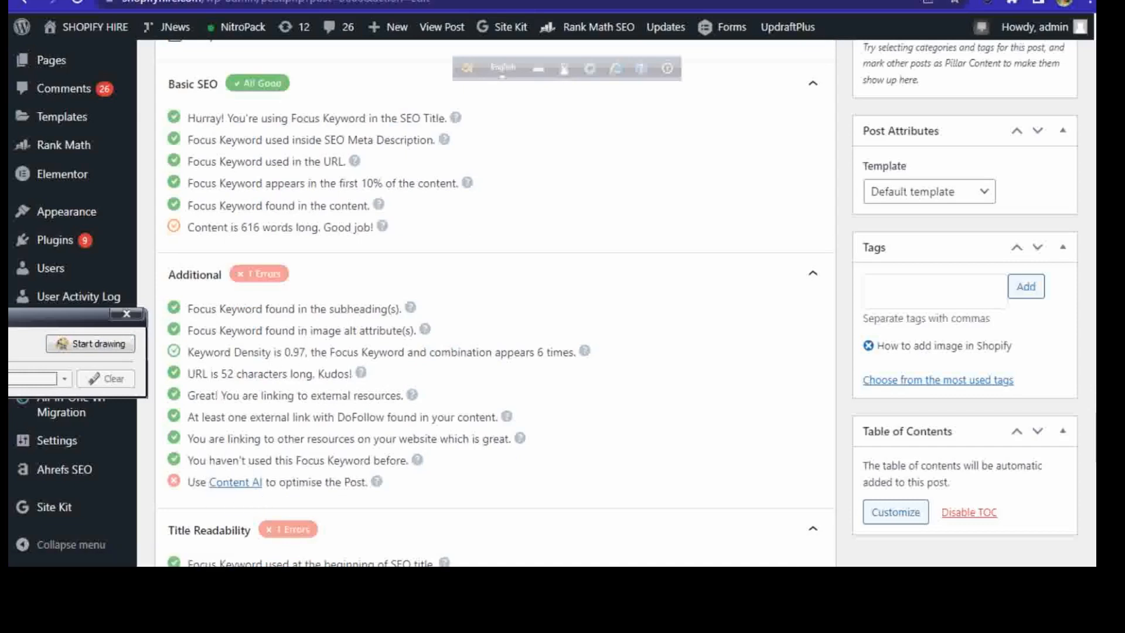
scroll(495, 301, down, 3)
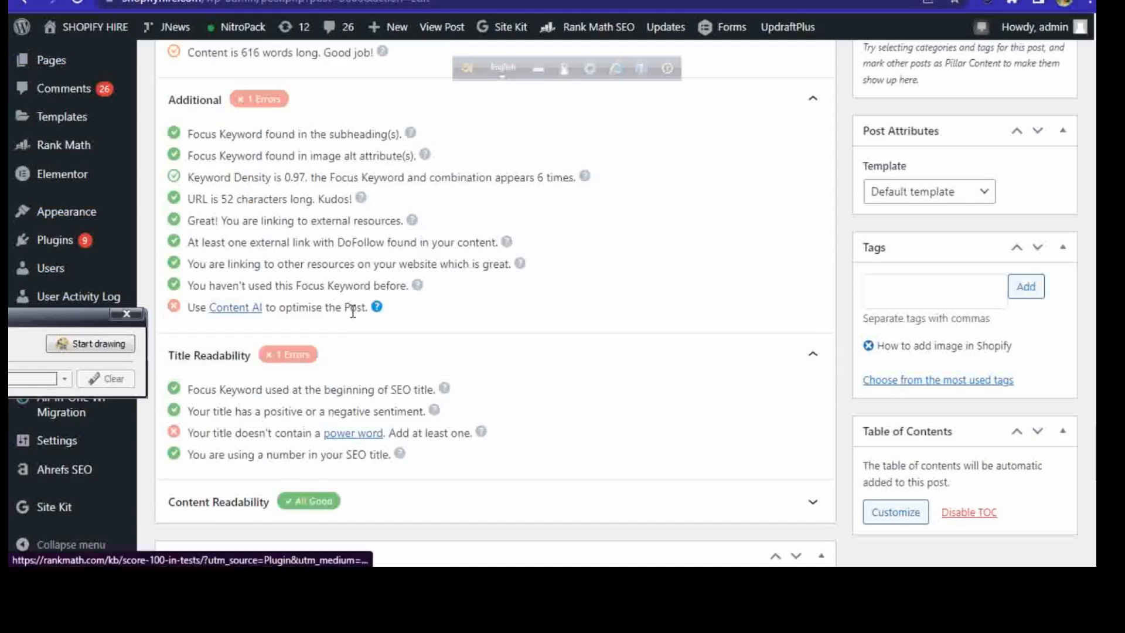
scroll(381, 467, down, 1)
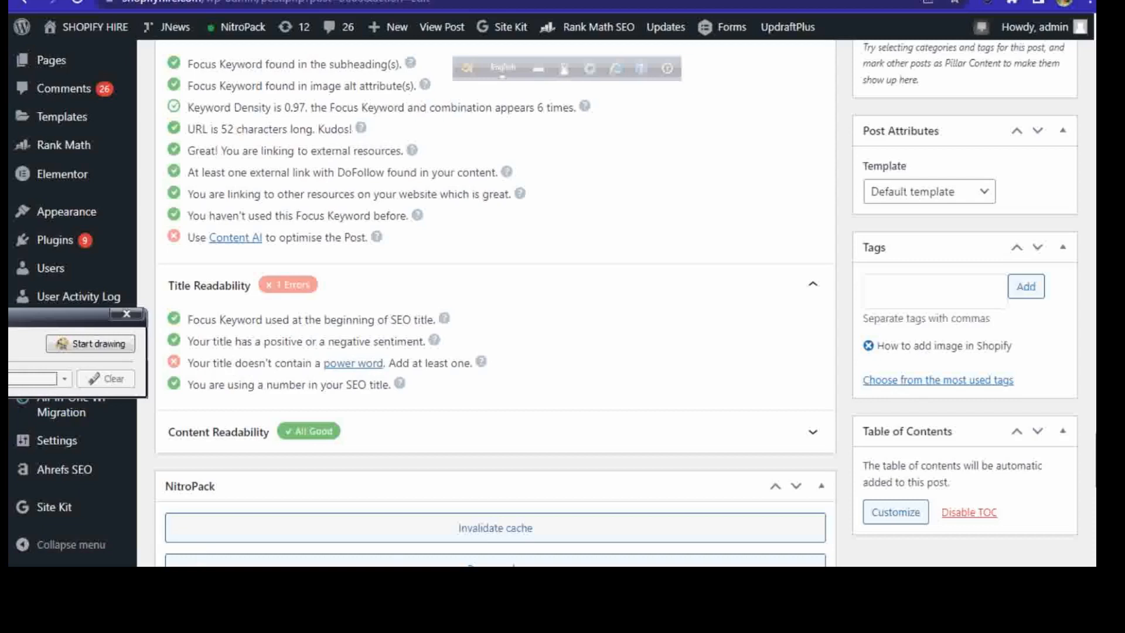
Step: Look over the whole post again, from its title and permalink through the conclusion and SEO checks to the Featured image section
scroll(495, 293, up, 20)
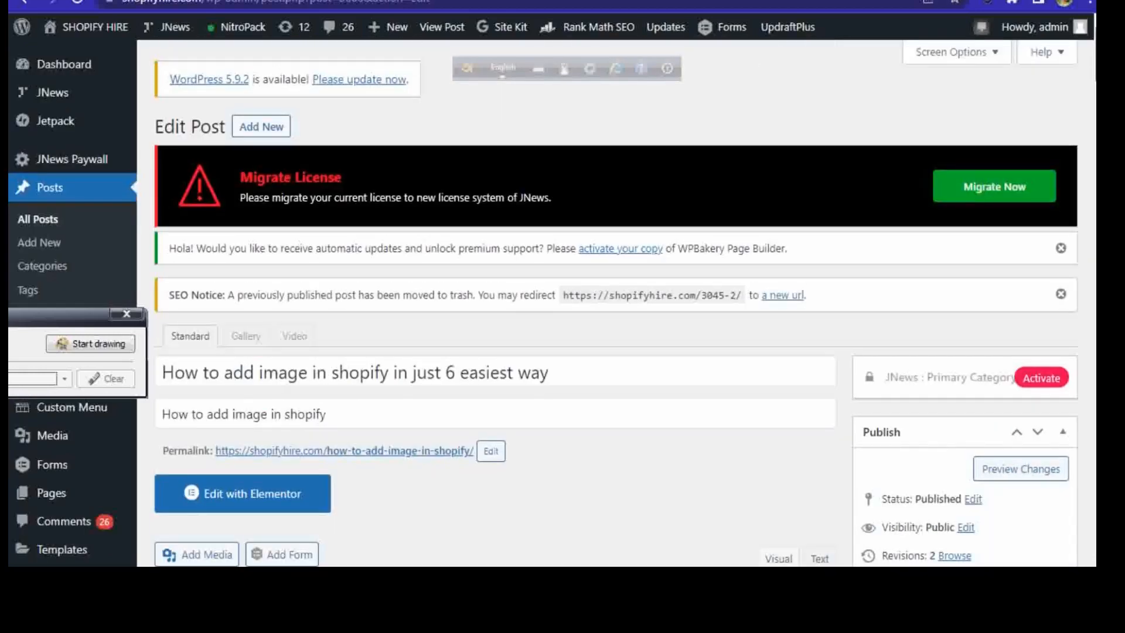
scroll(466, 123, down, 5)
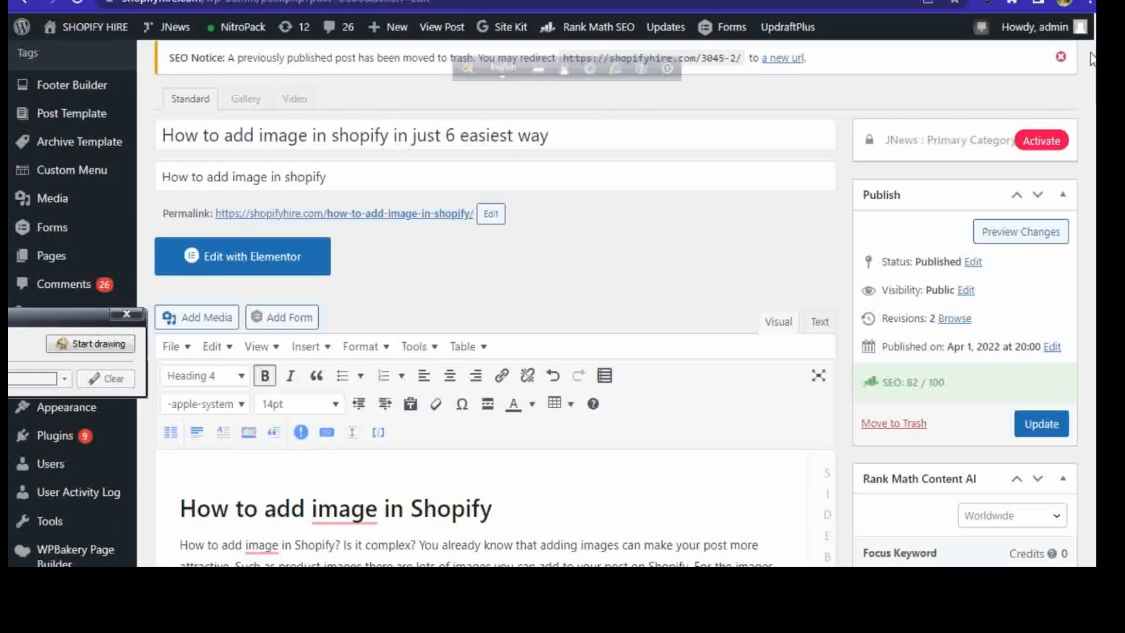
scroll(1074, 369, down, 20)
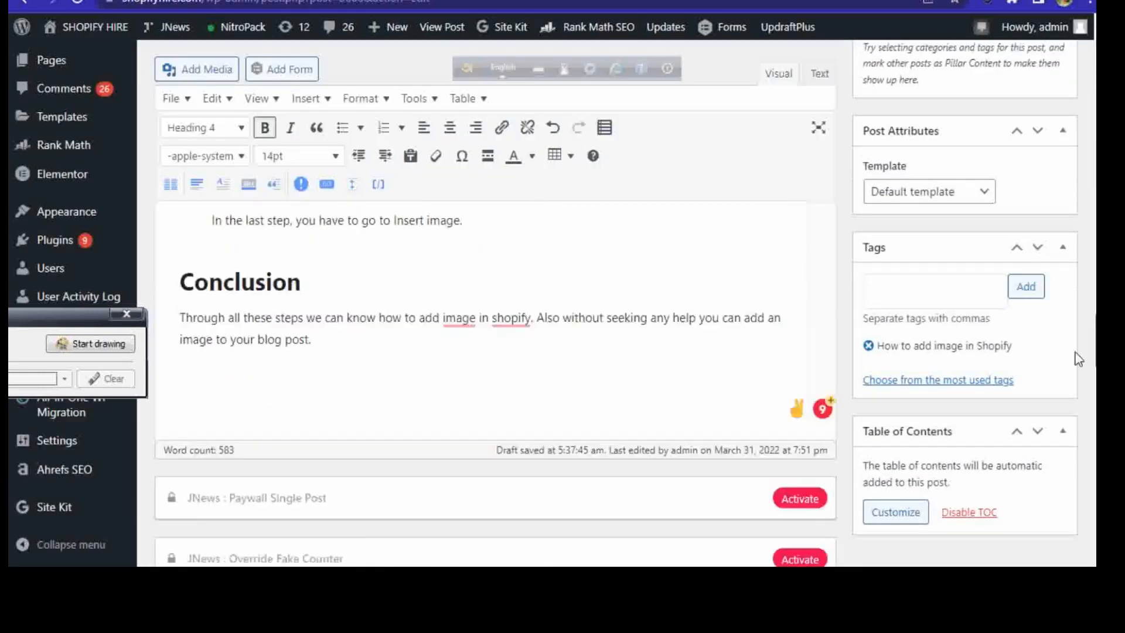
scroll(1073, 386, down, 10)
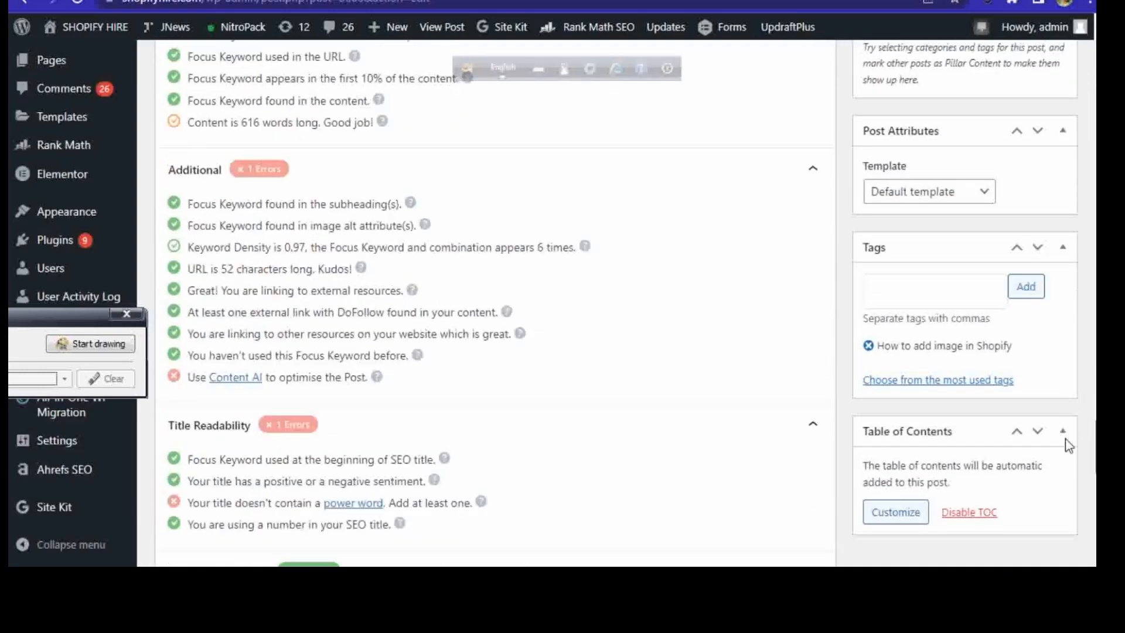
scroll(1060, 463, down, 3)
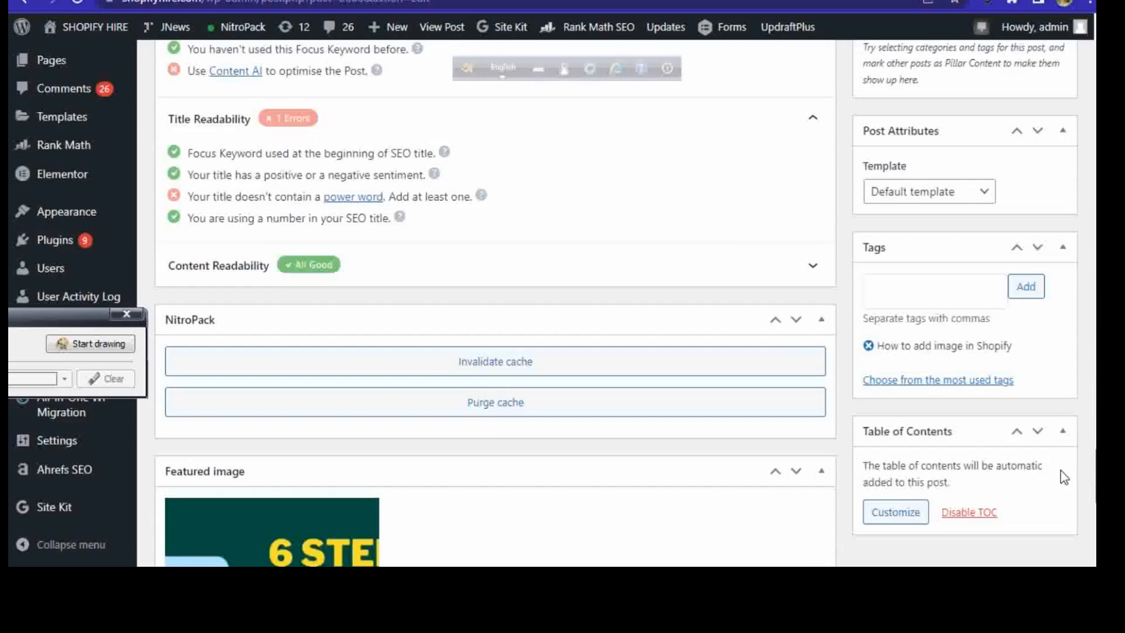
scroll(1060, 470, up, 15)
scroll(1082, 267, up, 15)
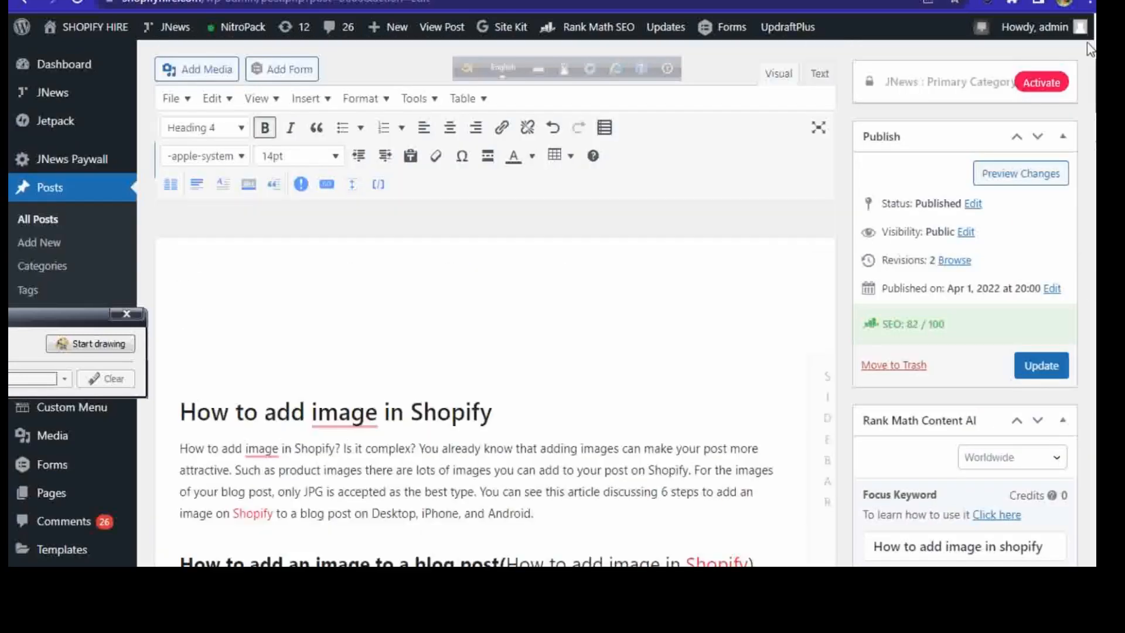
Step: Switch to Moz Keyword Overview and examine the volume, difficulty, organic CTR, priority, suggestions and SERP analysis for "how to add image in shopify"
scroll(1012, 241, down, 9)
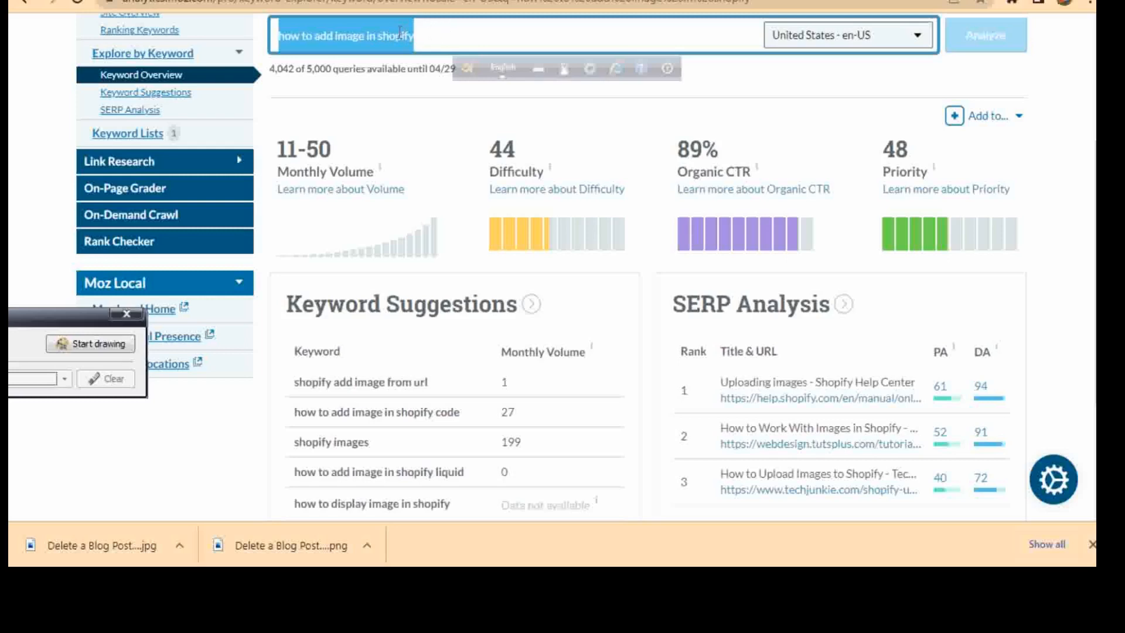
click(425, 36)
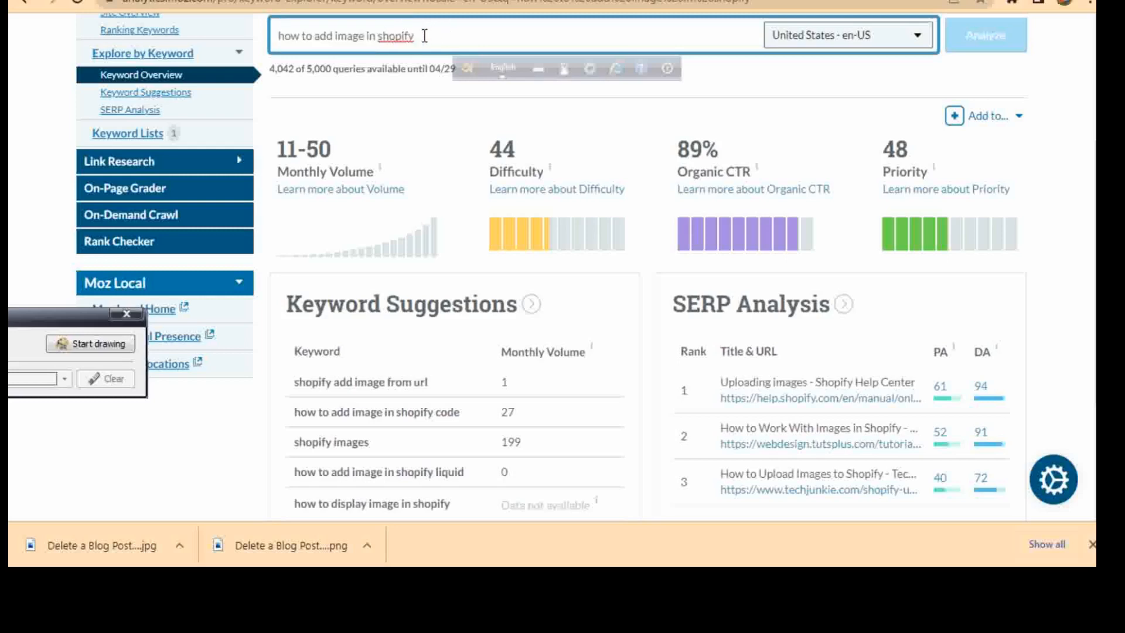
drag(420, 35, 287, 36)
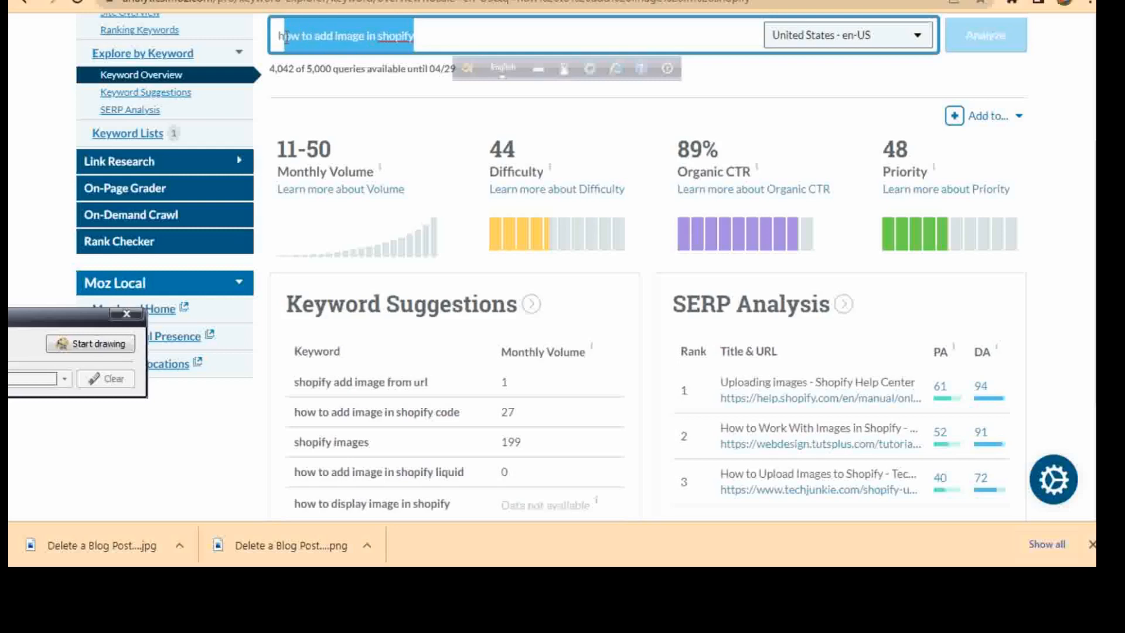
click(452, 34)
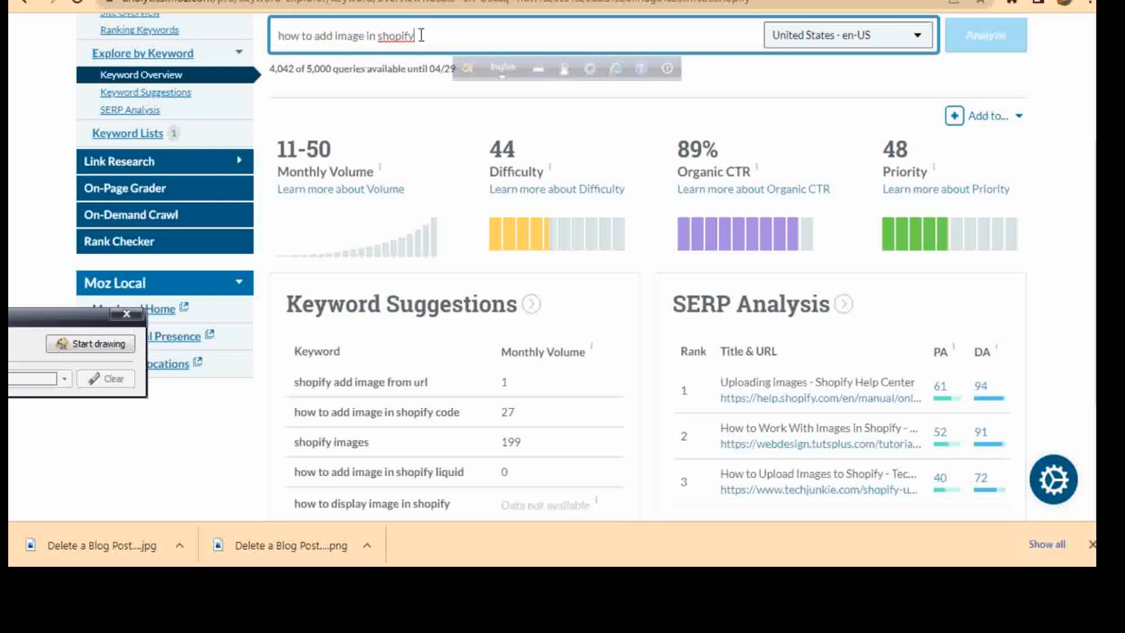
drag(432, 35, 280, 36)
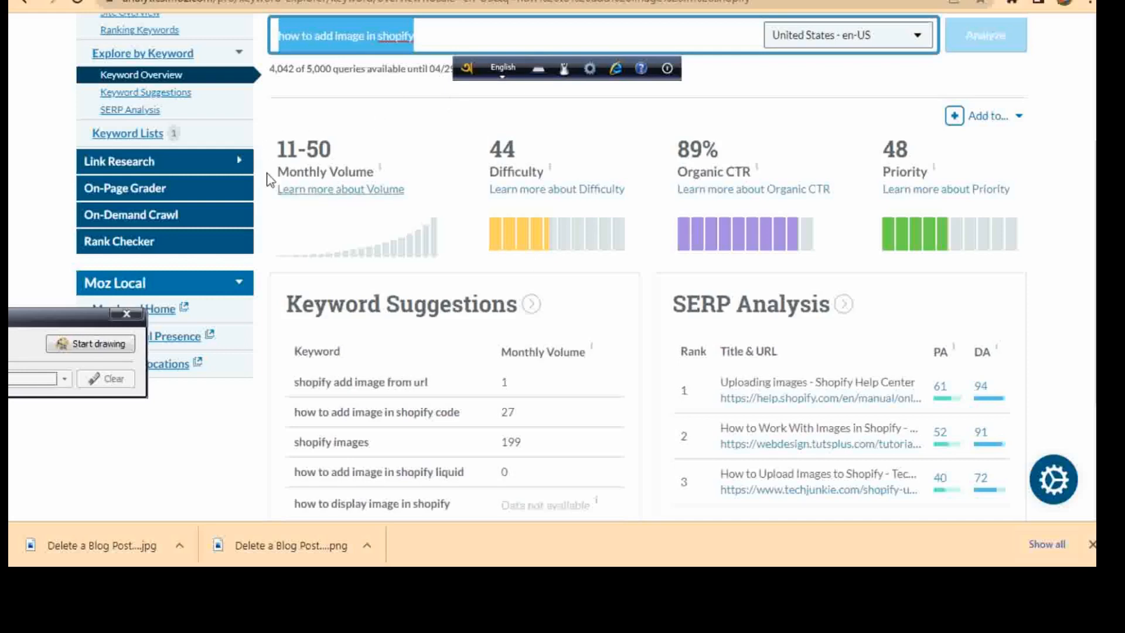
click(422, 32)
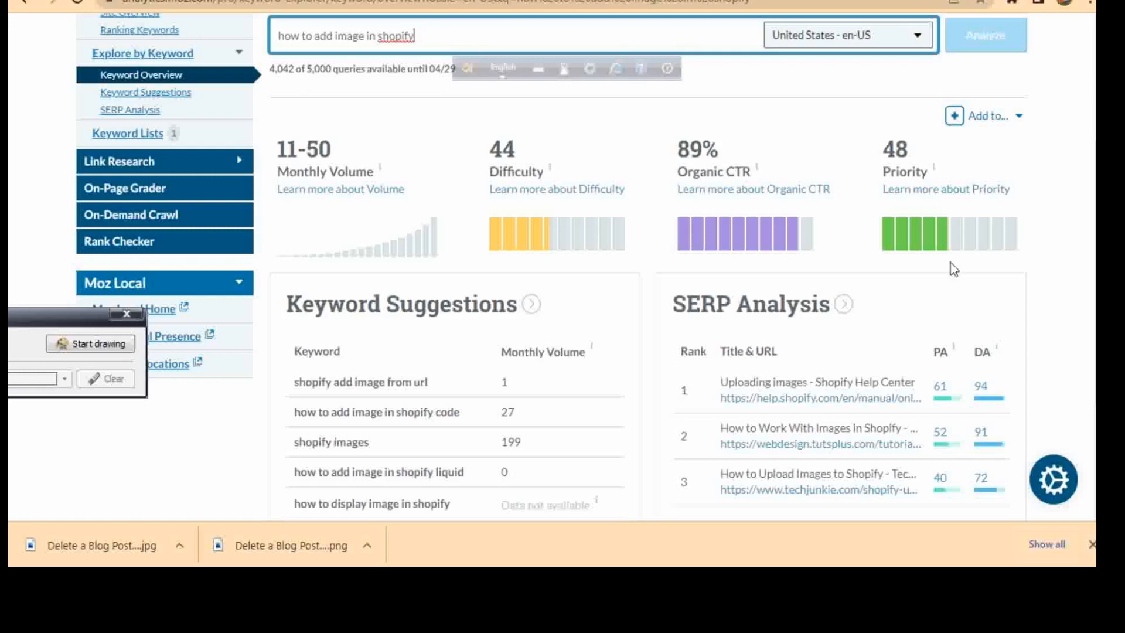
scroll(336, 279, down, 2)
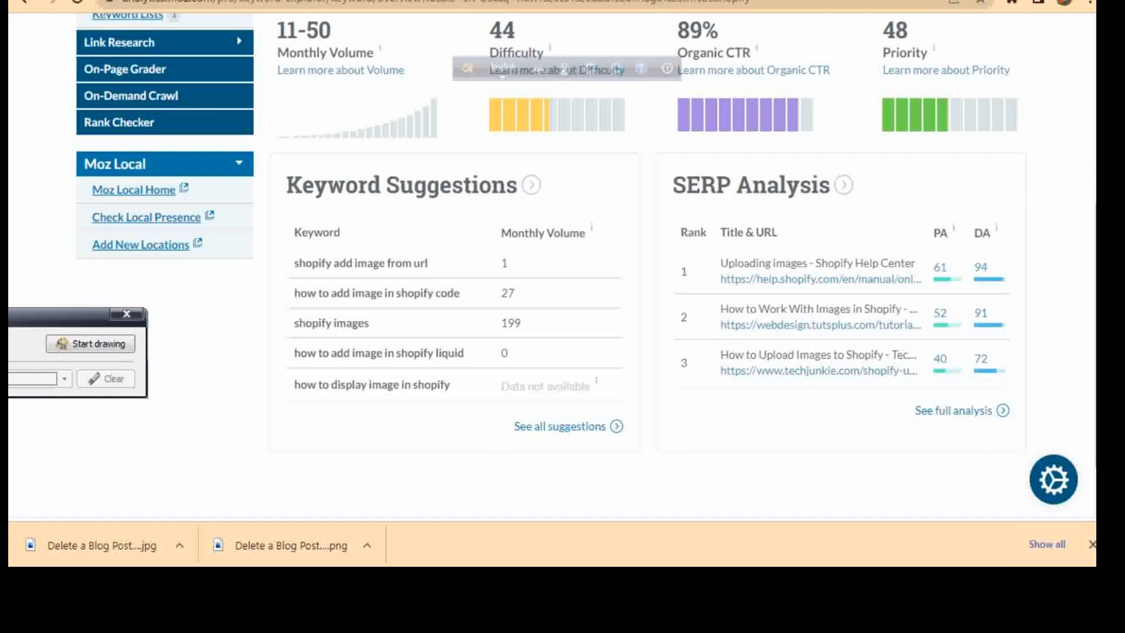
scroll(551, 281, up, 5)
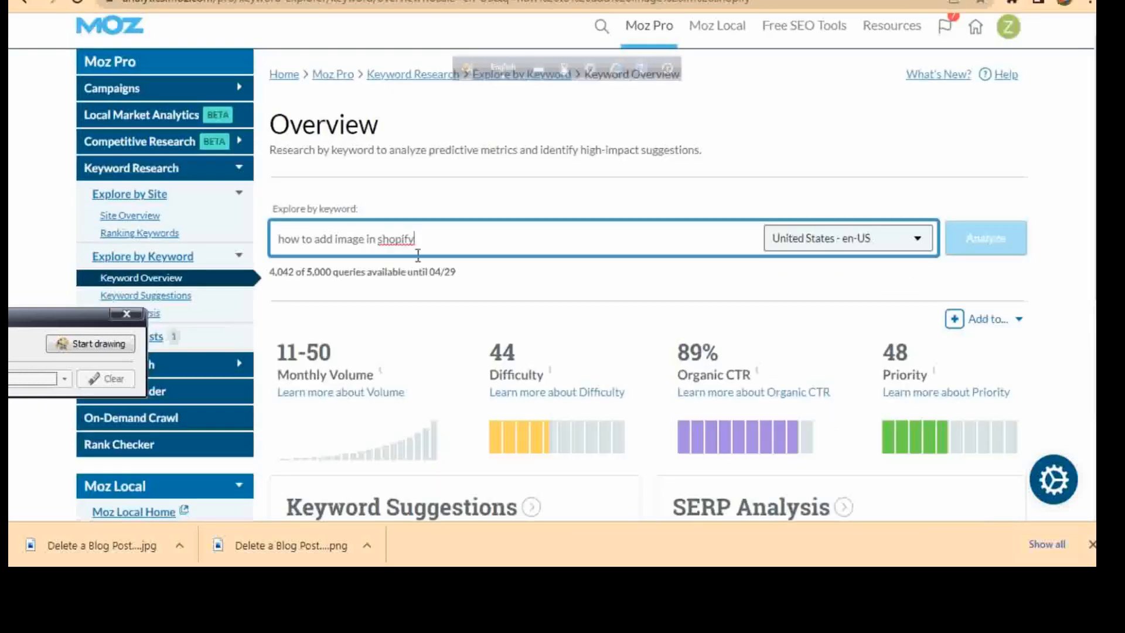
Step: Copy the keyword "how to add image in shopify" from Moz and return to the title area of the WordPress post
drag(439, 241, 277, 240)
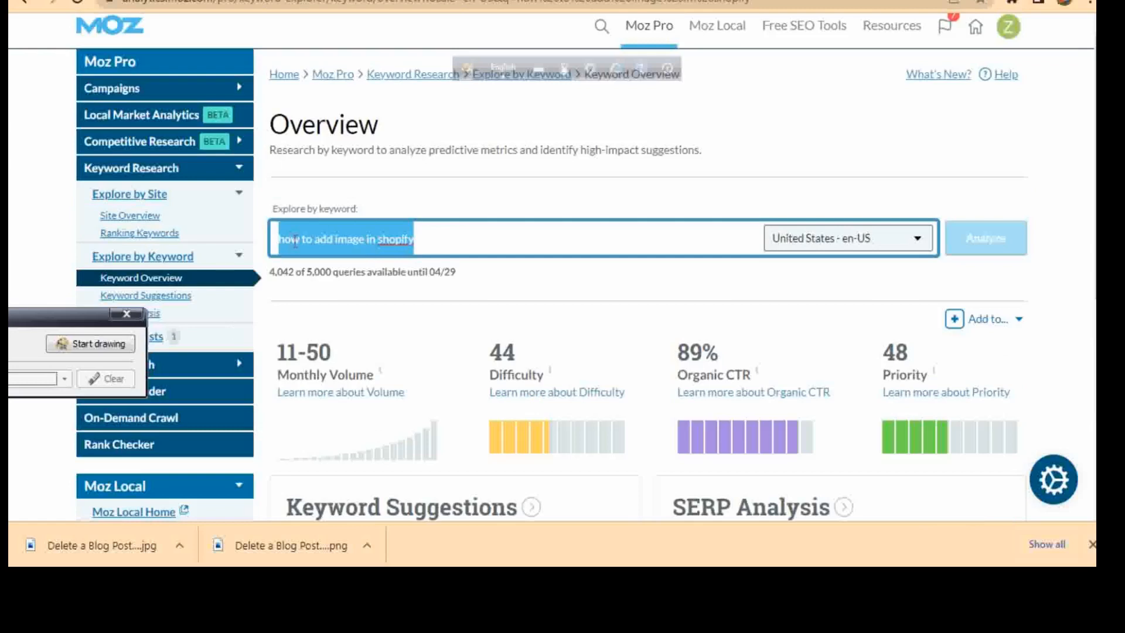
right_click(295, 240)
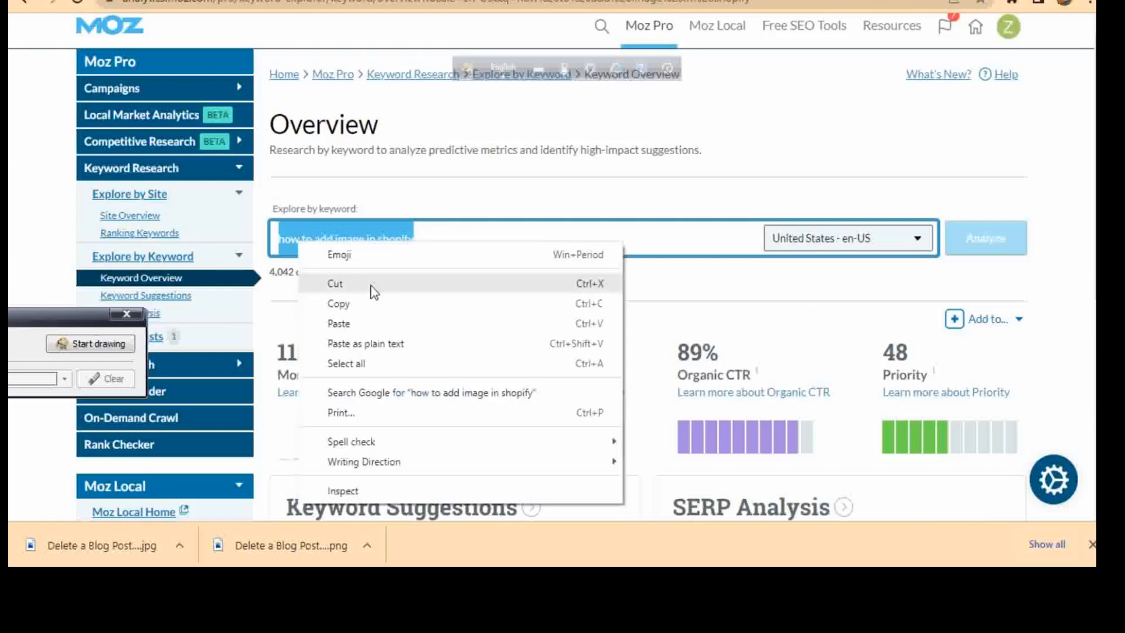
click(358, 300)
key(alt+Tab)
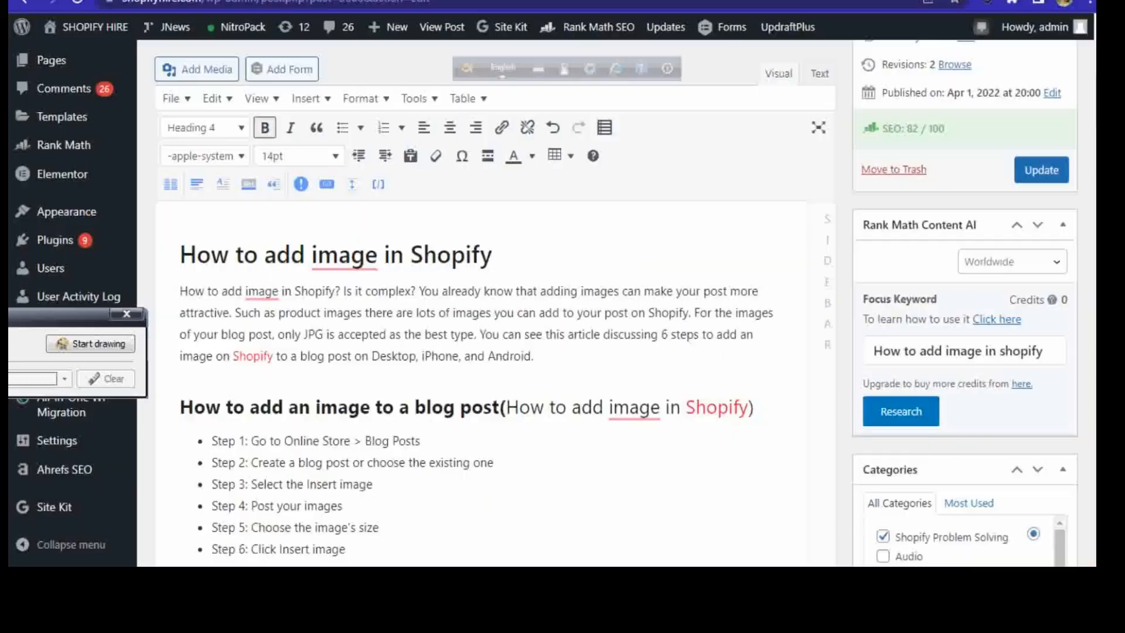
drag(1095, 104, 1096, 45)
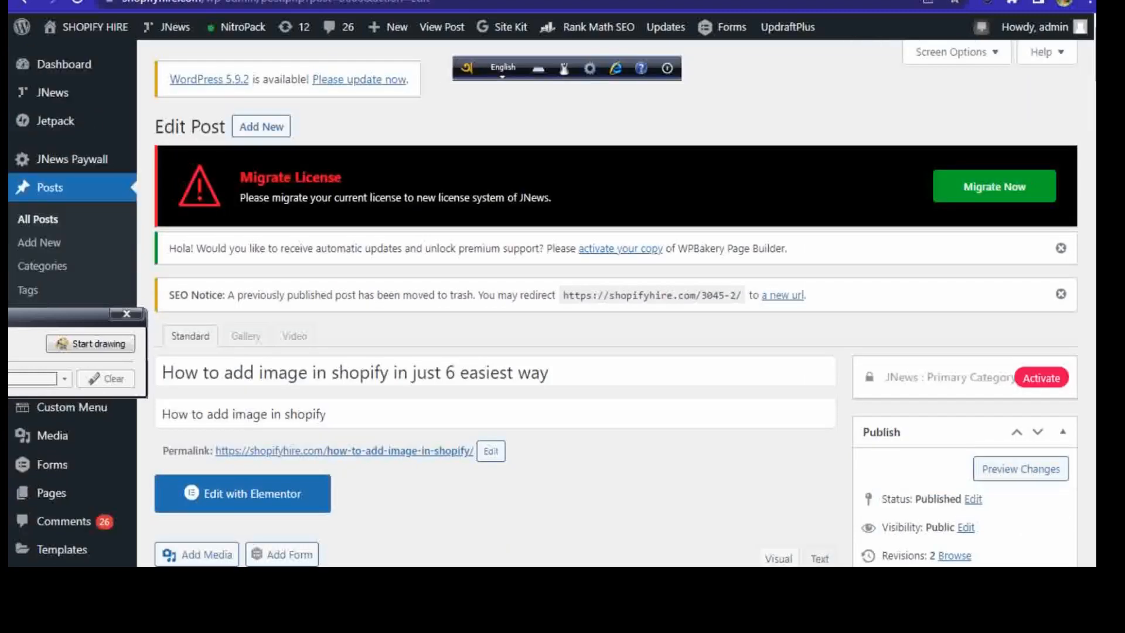
Step: Check the use of the keyword "How to add image in shopify" in the post's title and subtitle
scroll(501, 258, down, 1)
drag(164, 337, 389, 339)
click(647, 337)
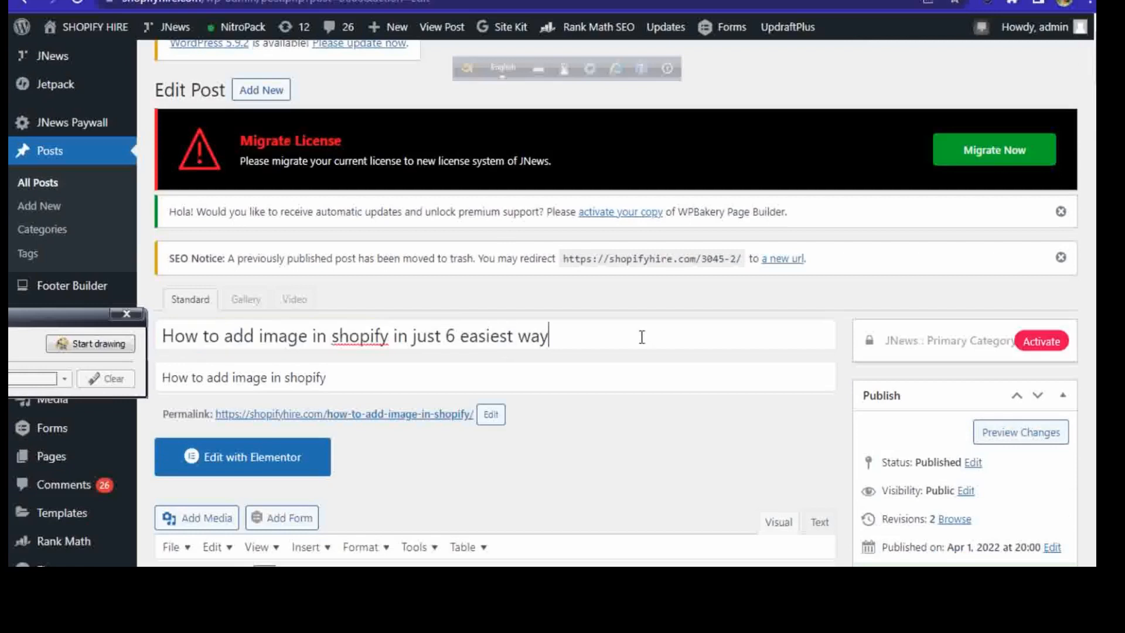
double_click(173, 378)
drag(250, 375, 371, 374)
click(371, 374)
scroll(492, 352, down, 8)
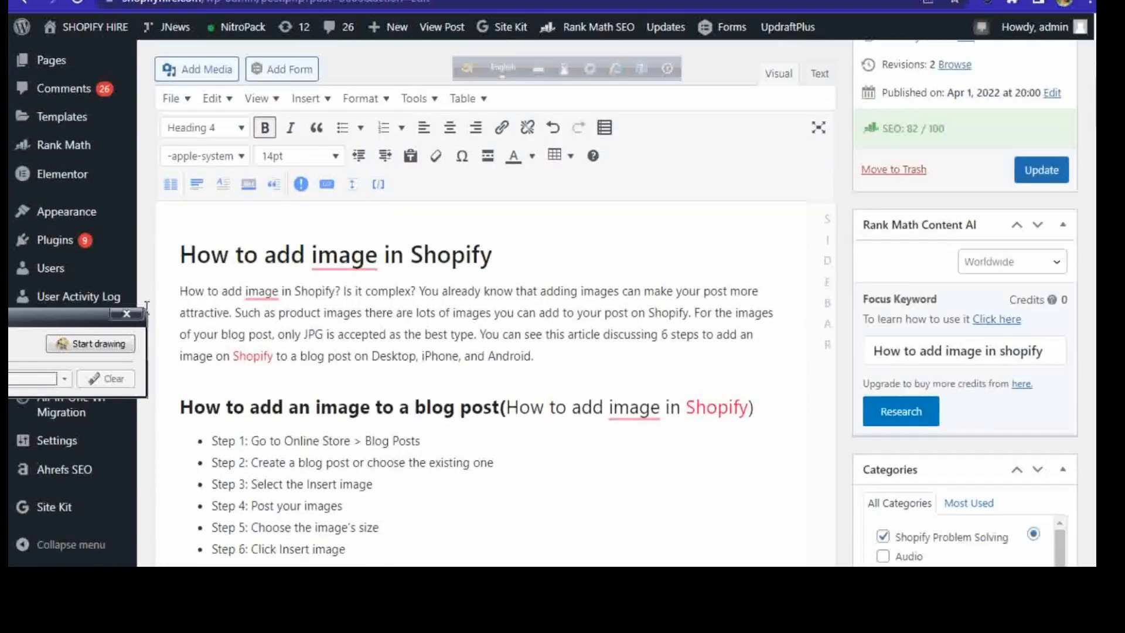
Step: Check the use of the focus keyword in the content's first heading and in the opening sentence of the introduction
drag(173, 256, 496, 260)
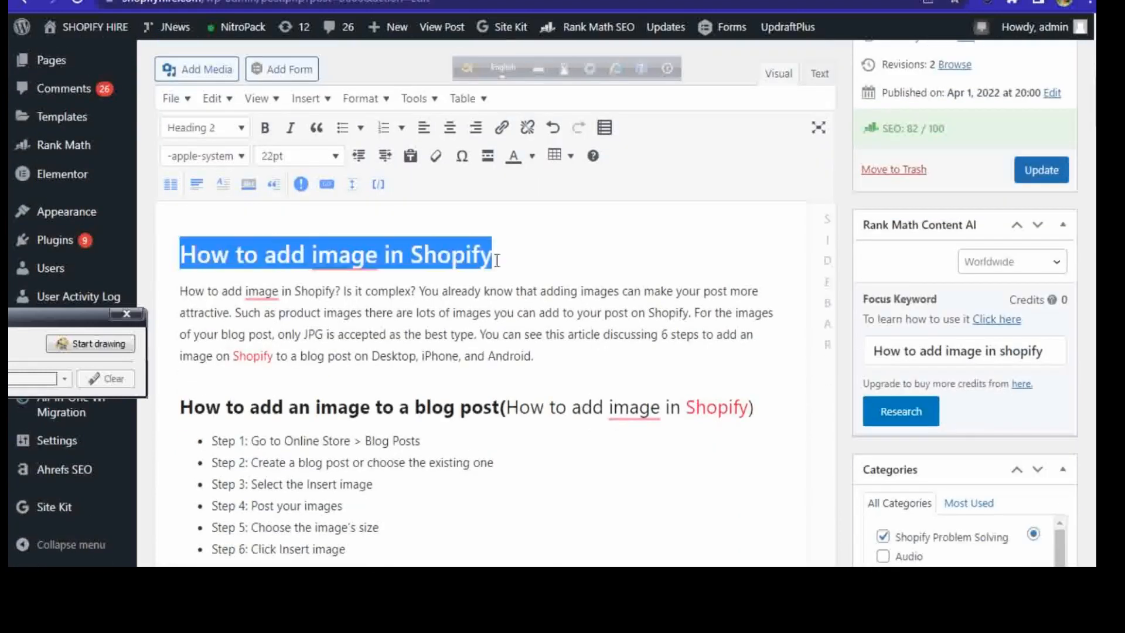
click(613, 240)
drag(180, 291, 330, 293)
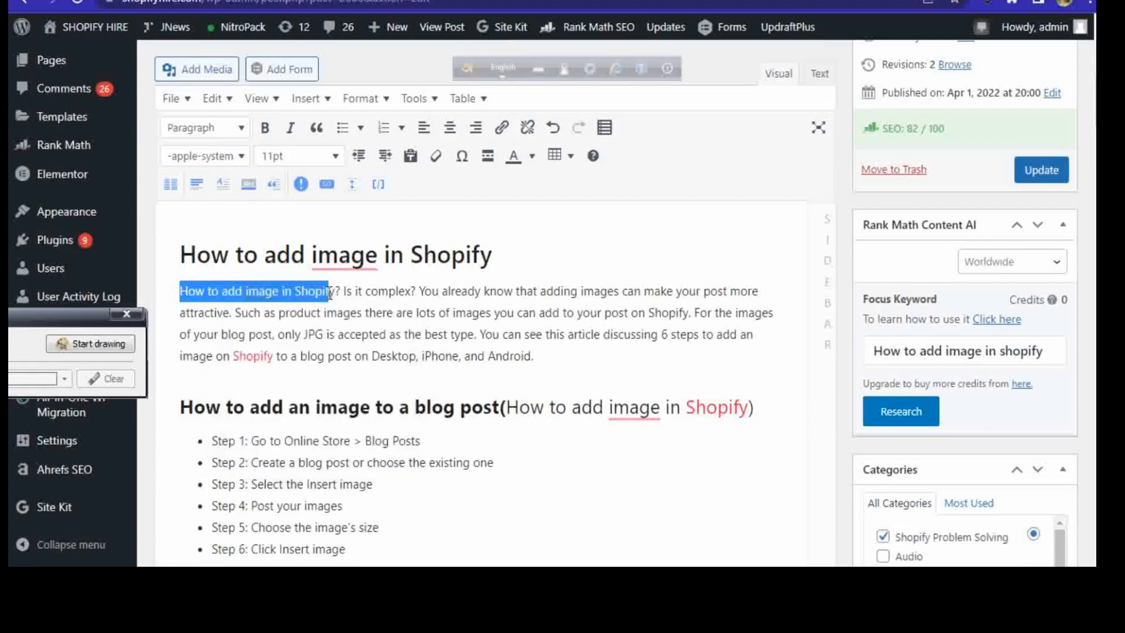
click(618, 234)
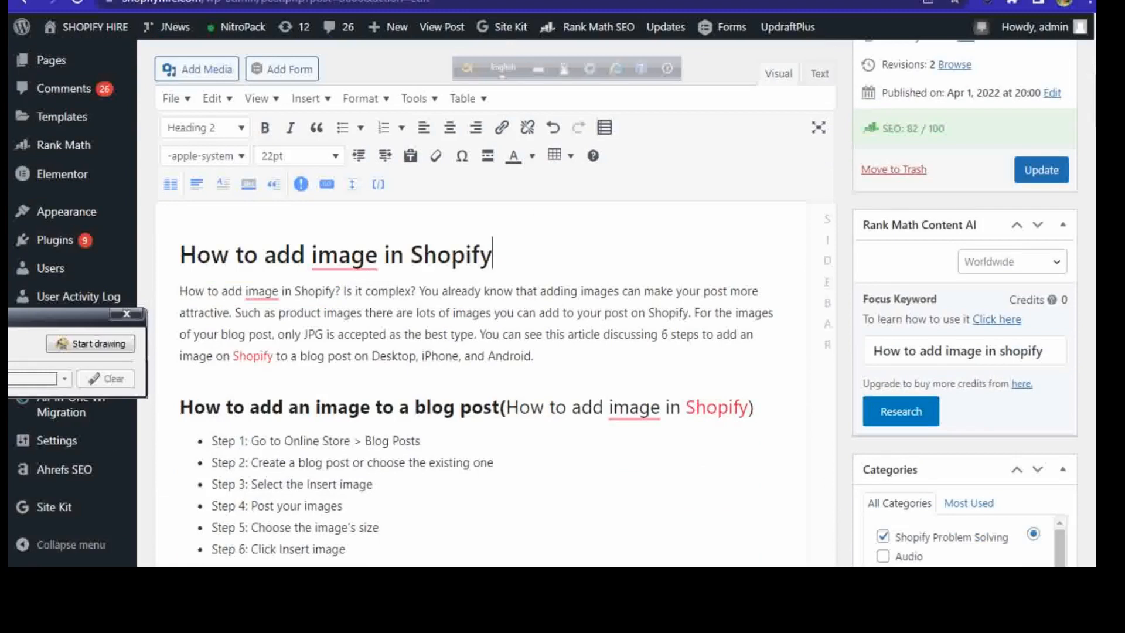
scroll(563, 293, down, 3)
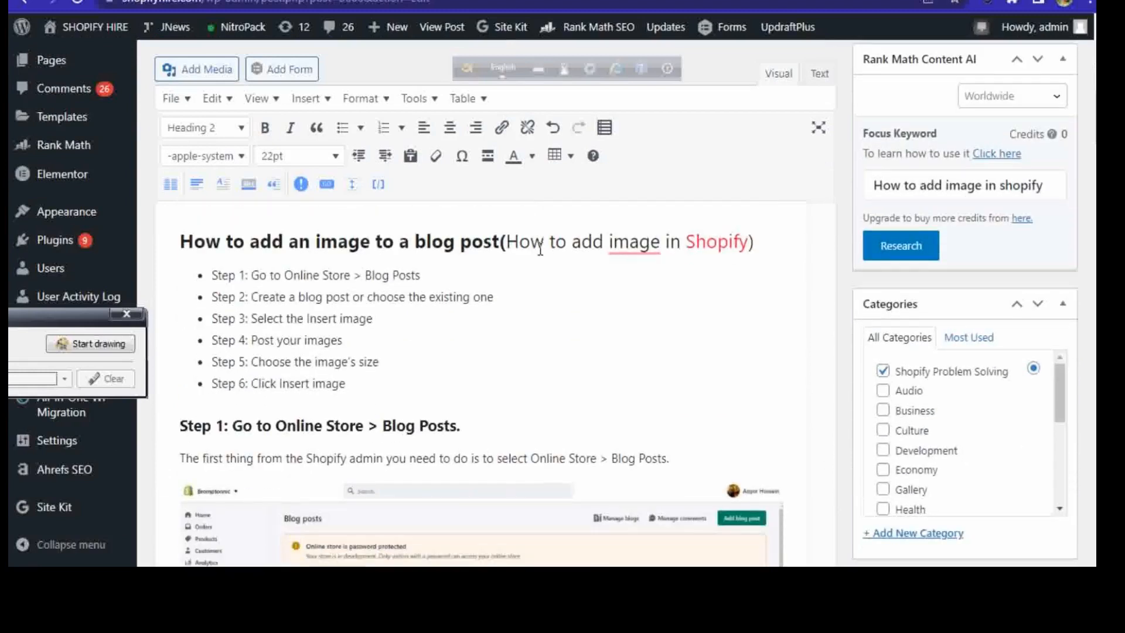
scroll(492, 352, up, 5)
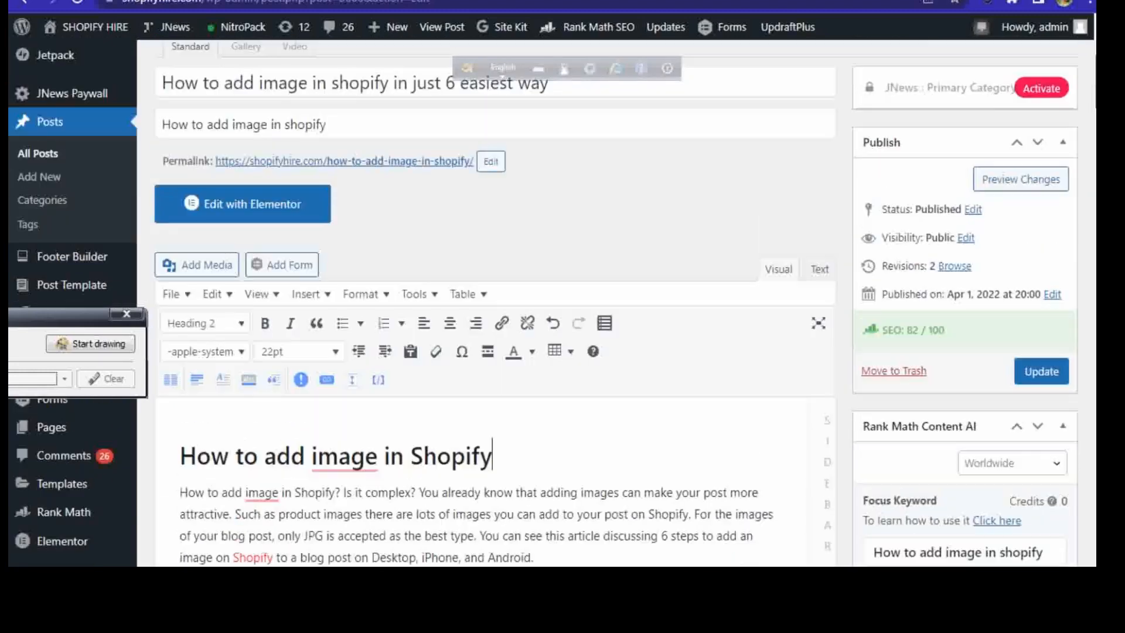
scroll(492, 352, down, 2)
scroll(433, 352, down, 3)
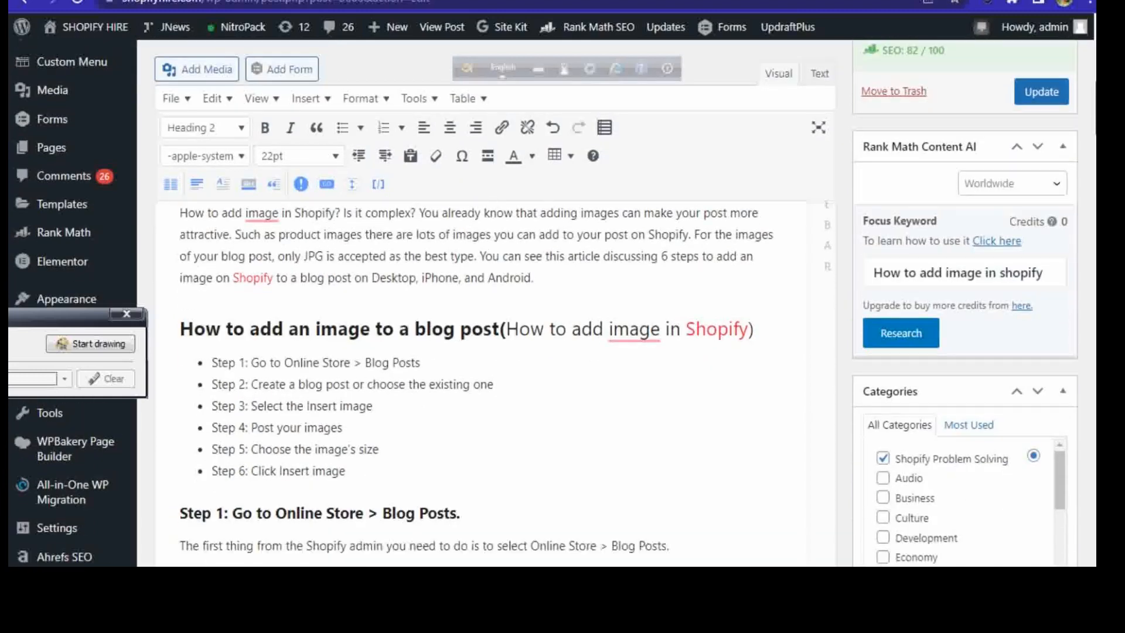
Step: Inspect the bracketed keyword in the "How to add an image to a blog post" heading and the link on its word Shopify
drag(507, 320, 755, 319)
click(613, 377)
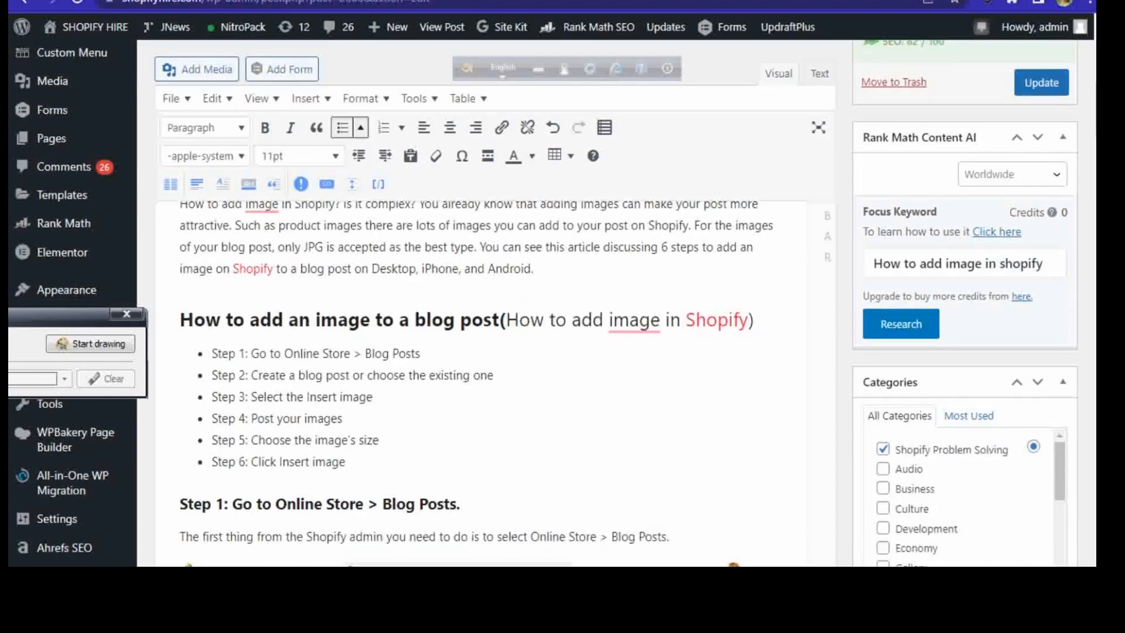
scroll(372, 375, down, 6)
scroll(433, 375, up, 9)
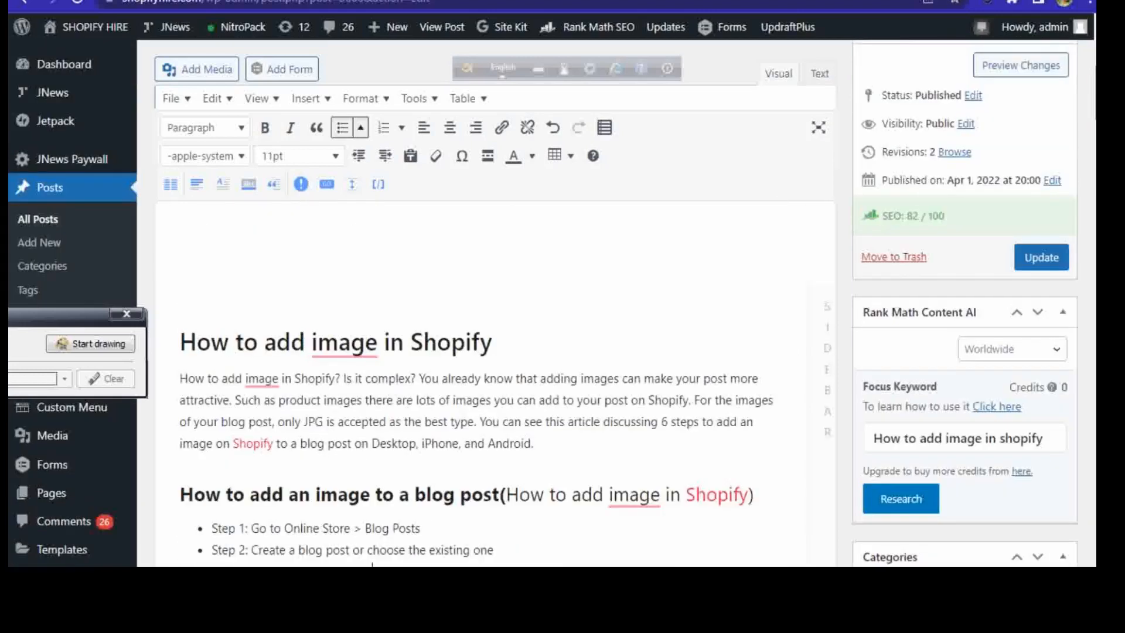
scroll(434, 374, down, 2)
scroll(693, 339, down, 3)
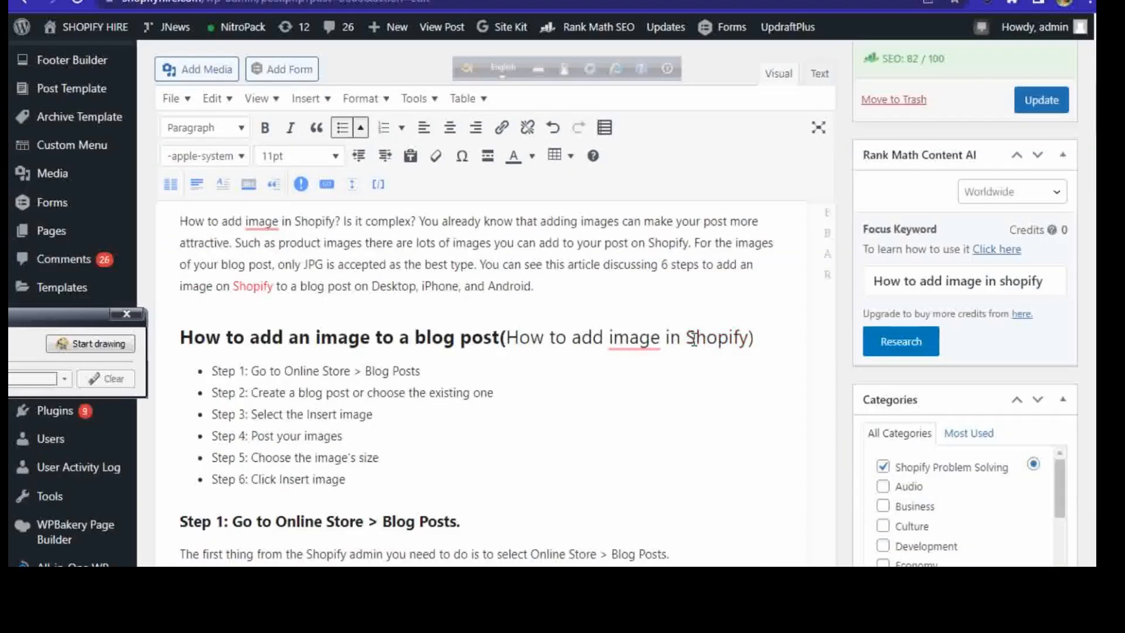
drag(681, 339, 756, 339)
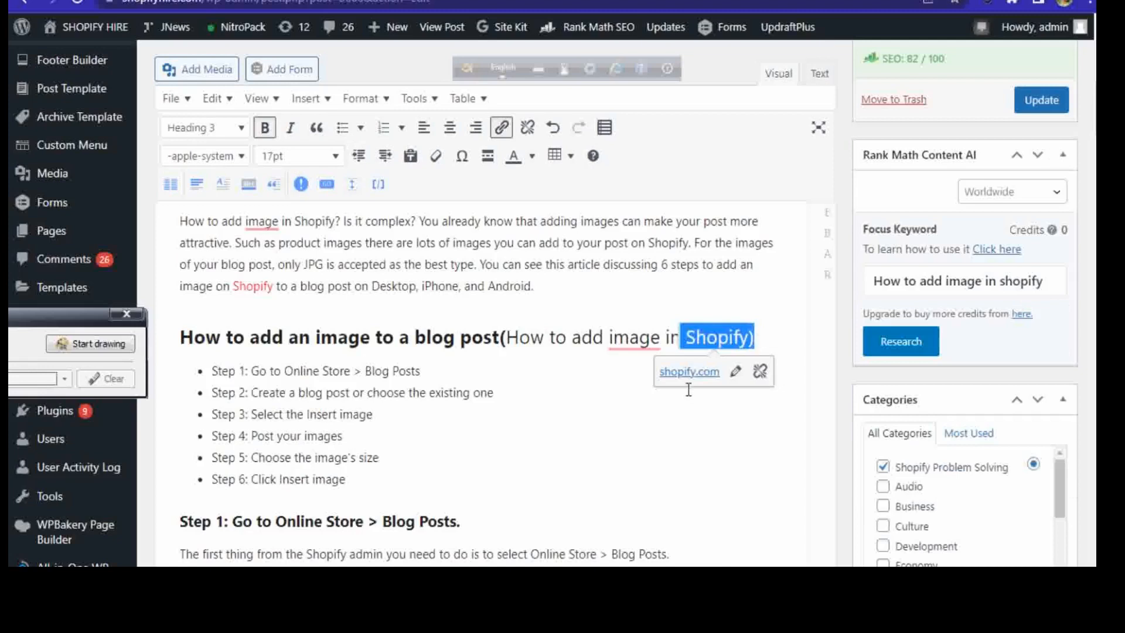
click(490, 391)
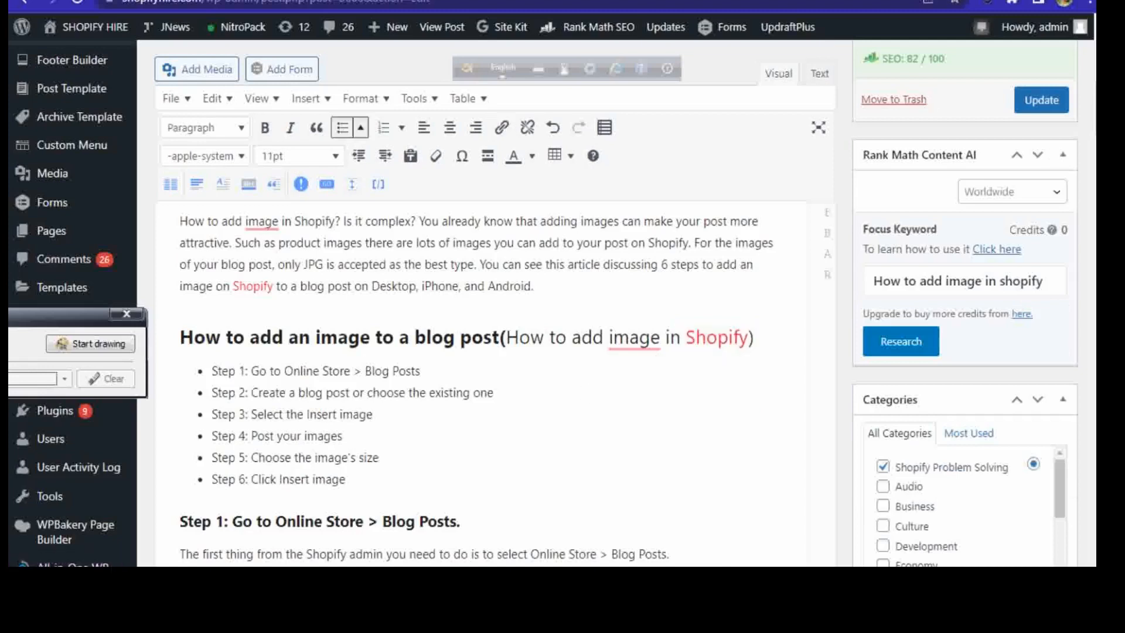
Step: Inspect the internal link on the word "Post" in the "Step 4: Post your images" heading
scroll(491, 391, down, 7)
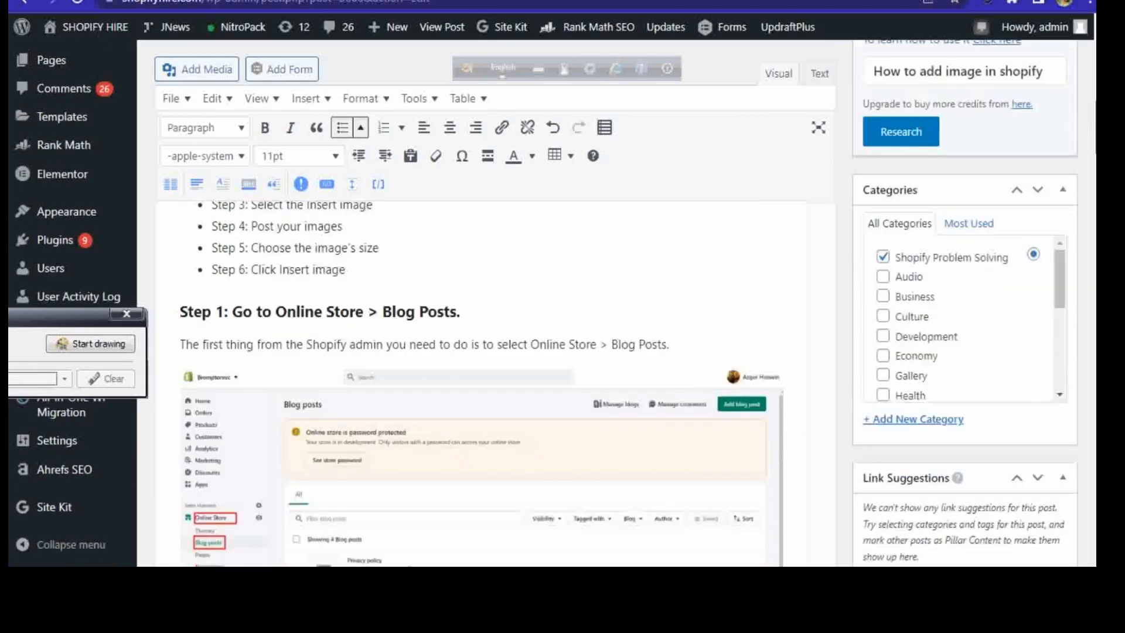
scroll(480, 381, down, 5)
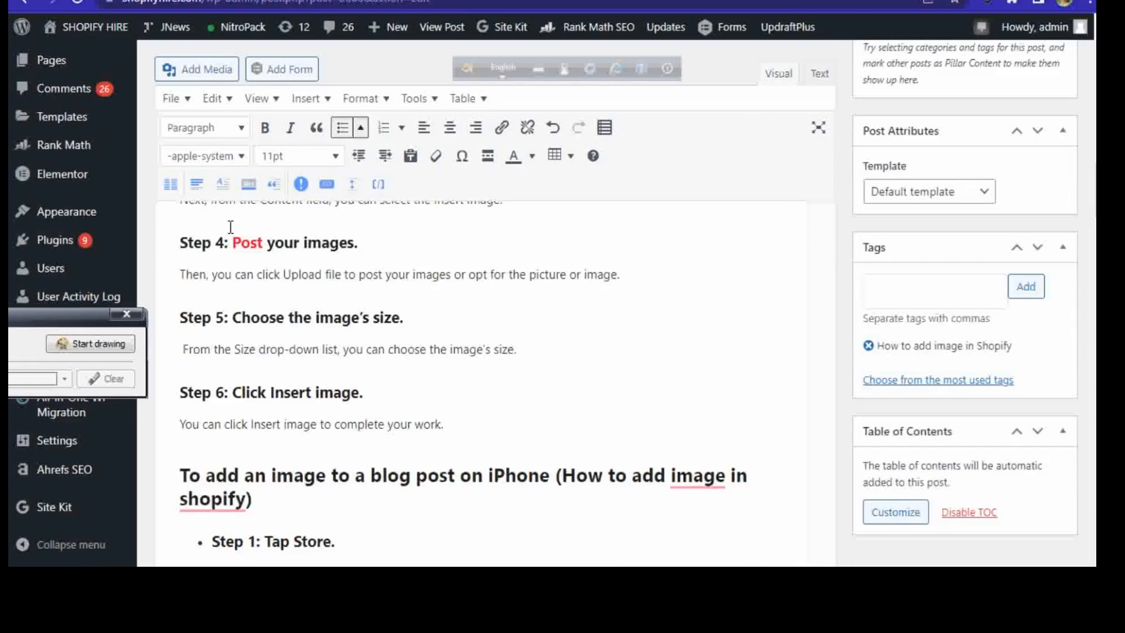
drag(228, 246, 268, 244)
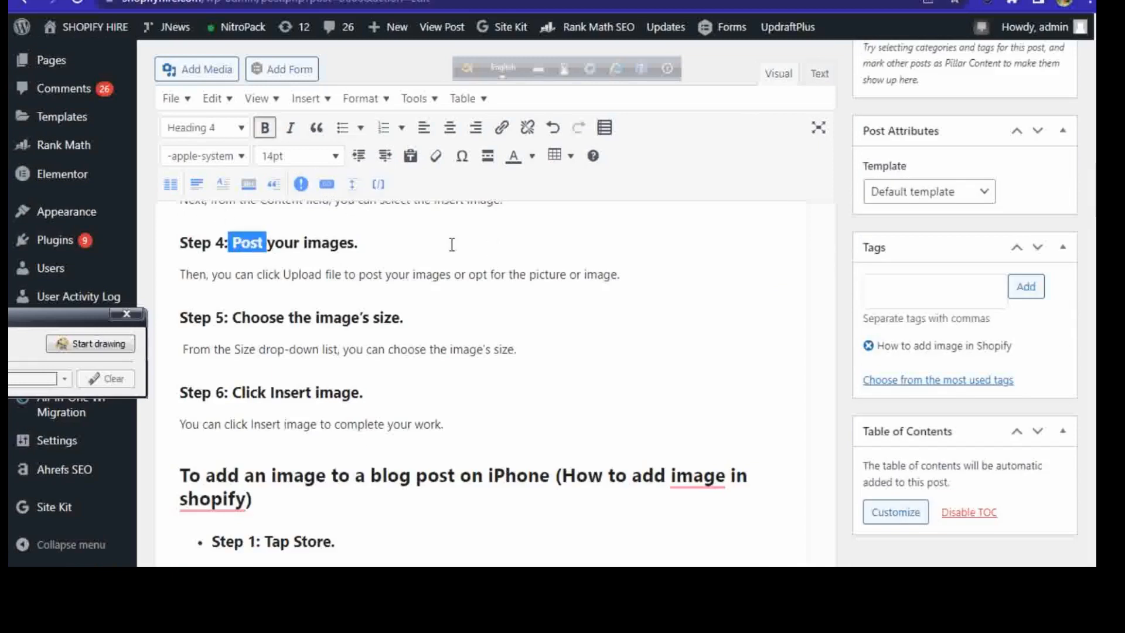
click(380, 243)
key(ctrl+z)
double_click(262, 243)
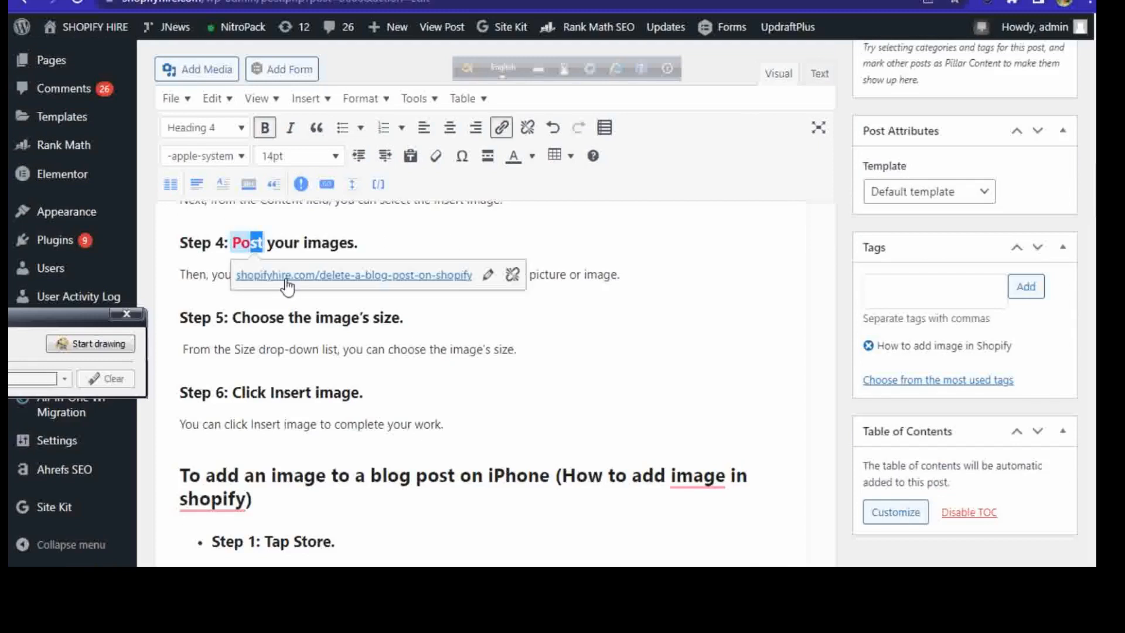
click(412, 241)
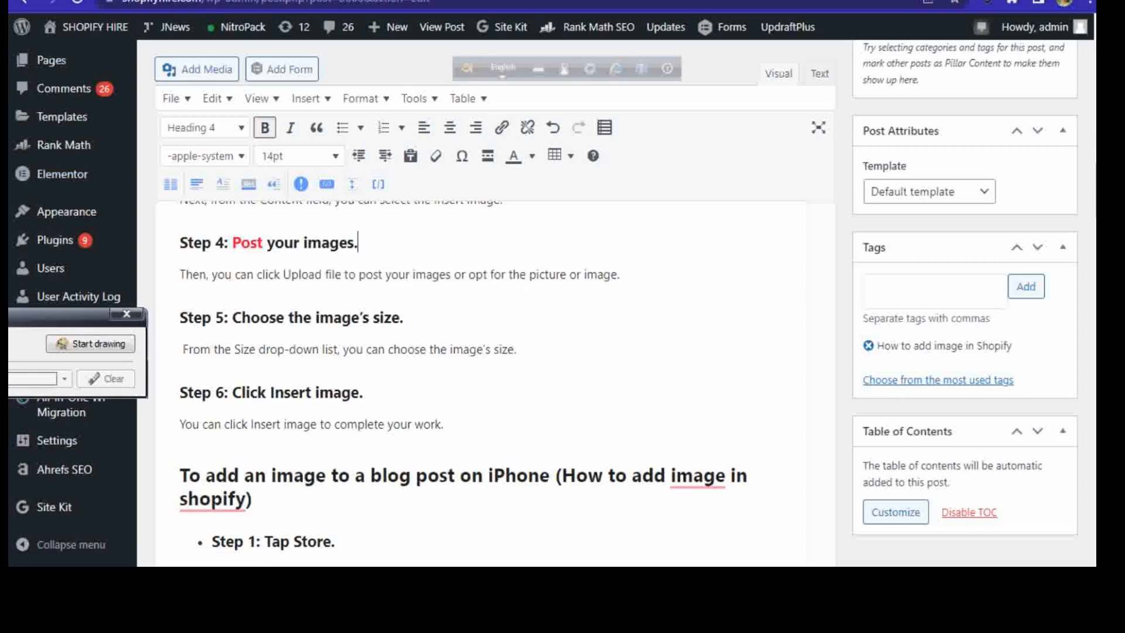
Step: Check the use of the keyword in the heading about adding an image to a blog post on iPhone
scroll(481, 381, down, 5)
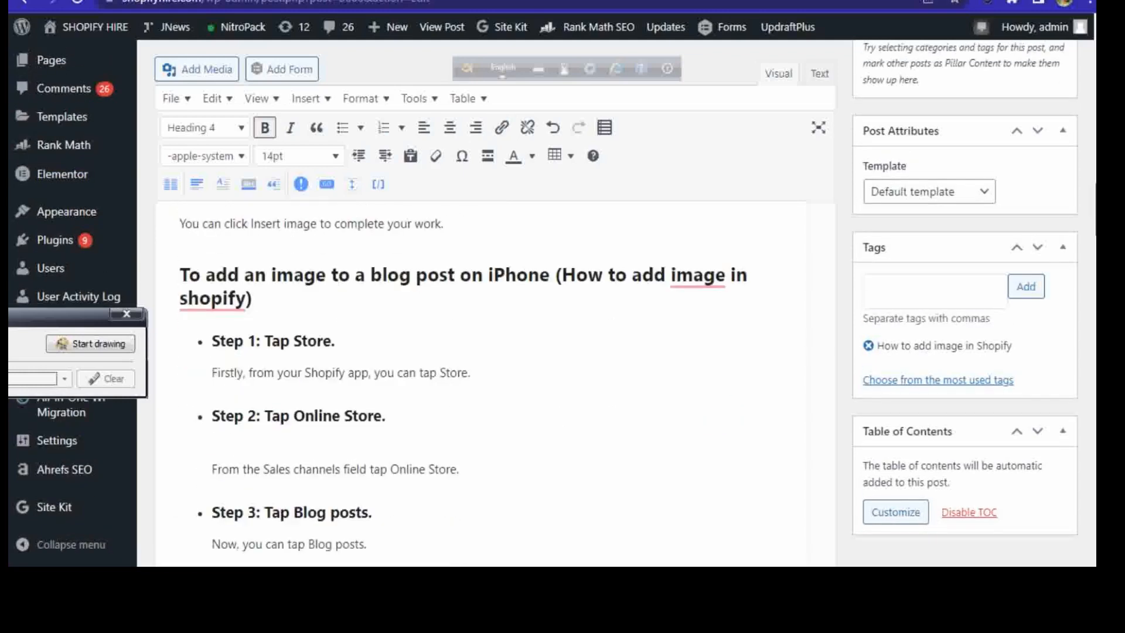
scroll(583, 208, up, 1)
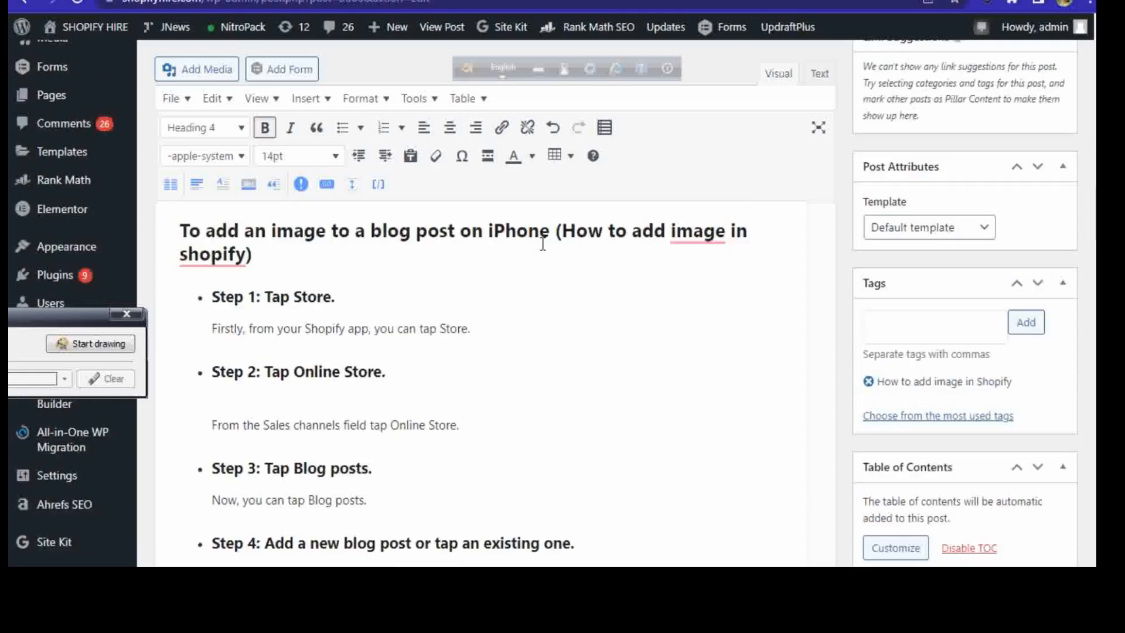
mouse_move(196, 277)
Step: Open the Rank Math snippet editor, examine the title, permalink and description, and close it without changes
scroll(481, 380, down, 10)
scroll(480, 380, down, 10)
scroll(480, 380, down, 6)
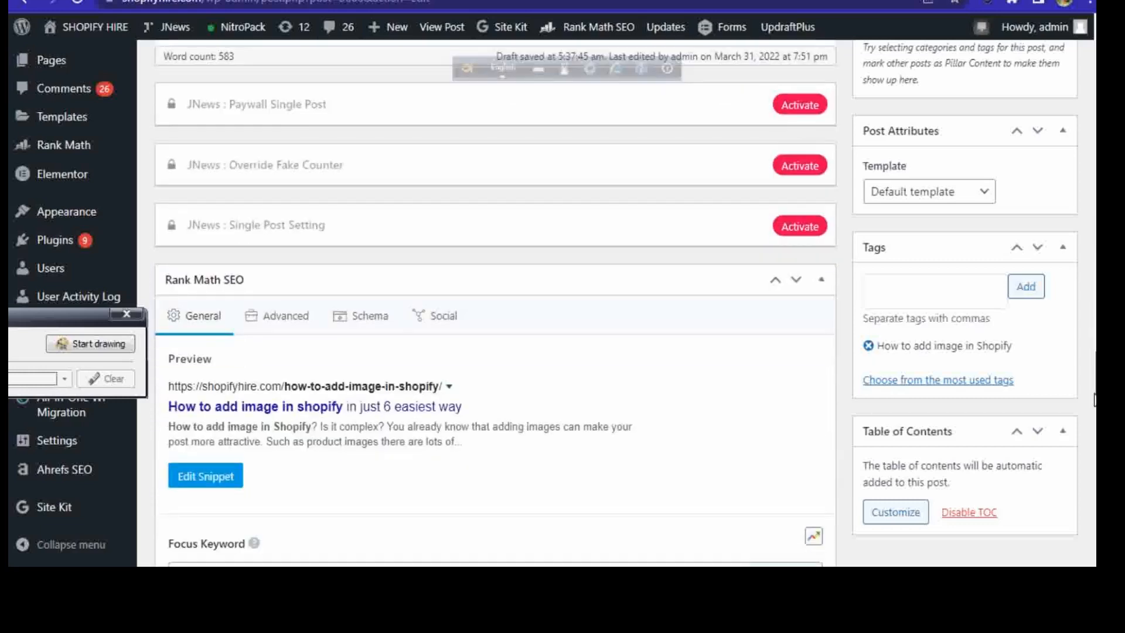
scroll(1093, 400, down, 2)
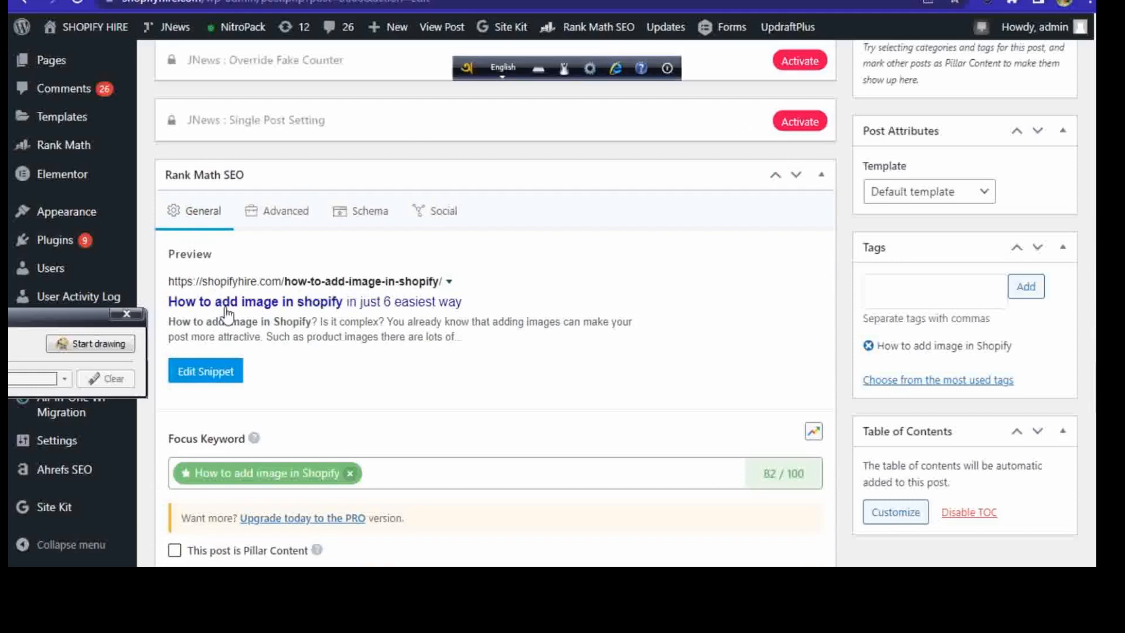
click(202, 368)
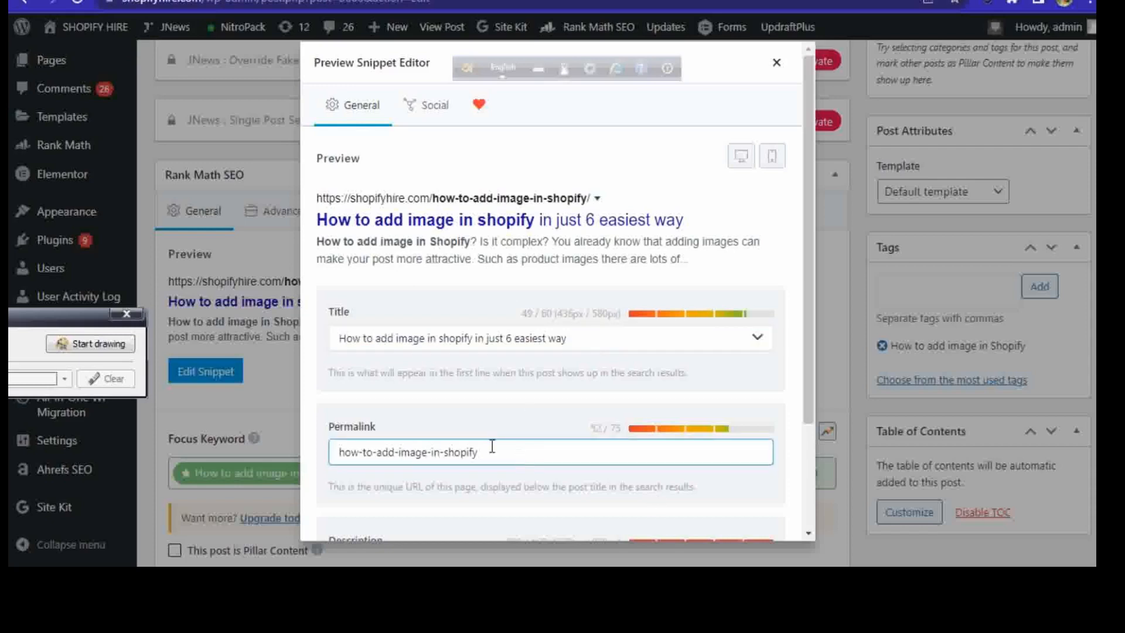
drag(808, 255, 810, 399)
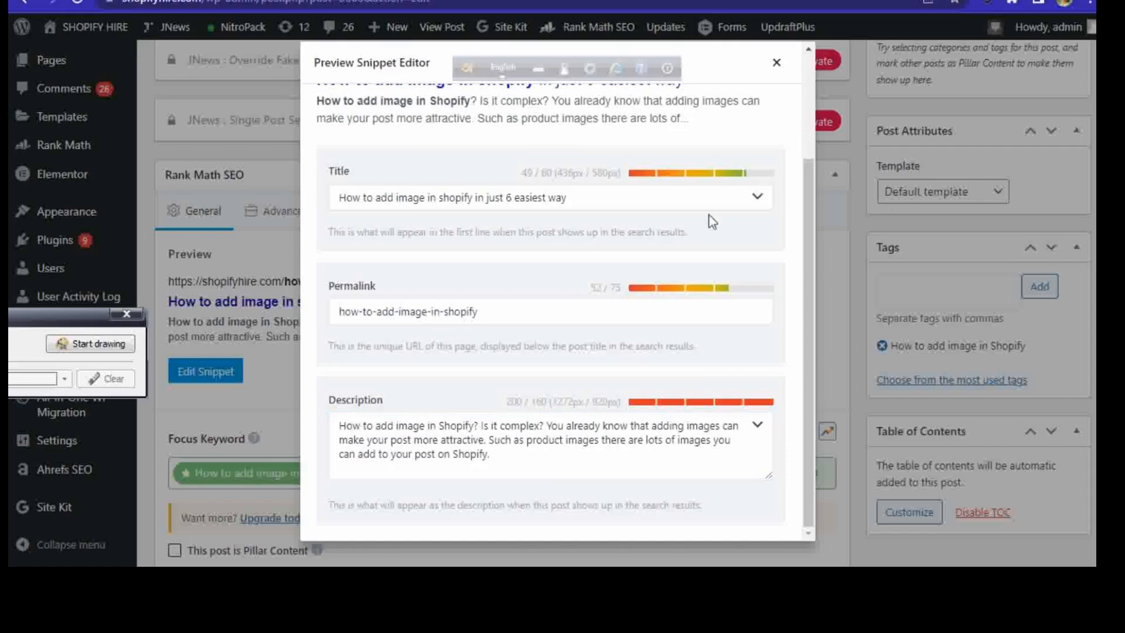
click(773, 61)
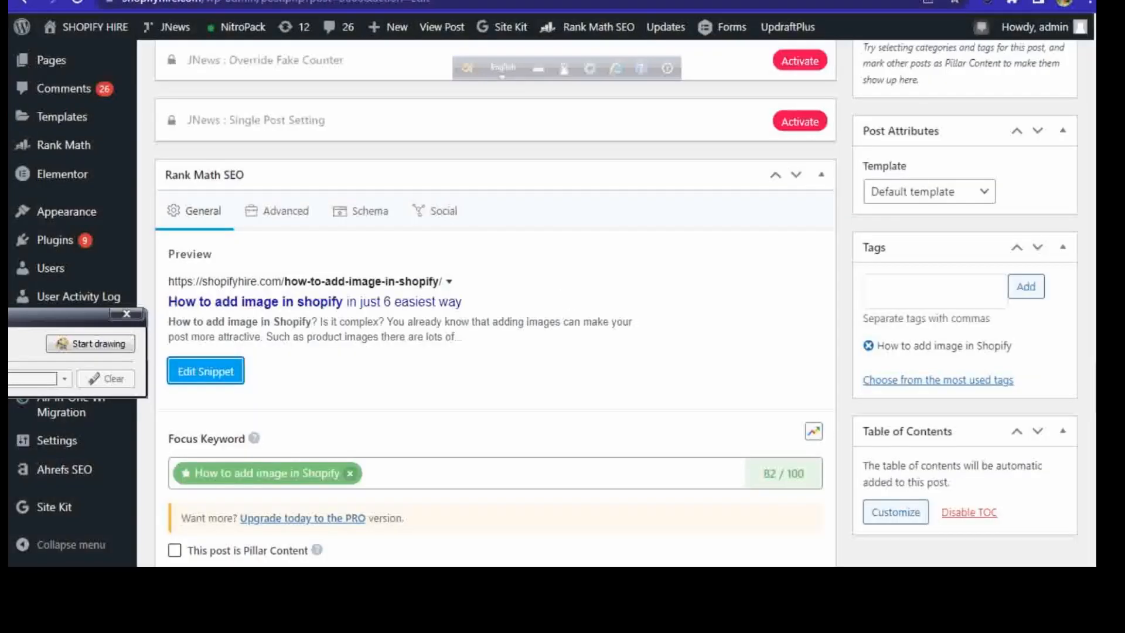
Step: Review Rank Math's Focus Keyword, Basic SEO, Additional and Title Readability checks against the post content once more
scroll(495, 301, down, 7)
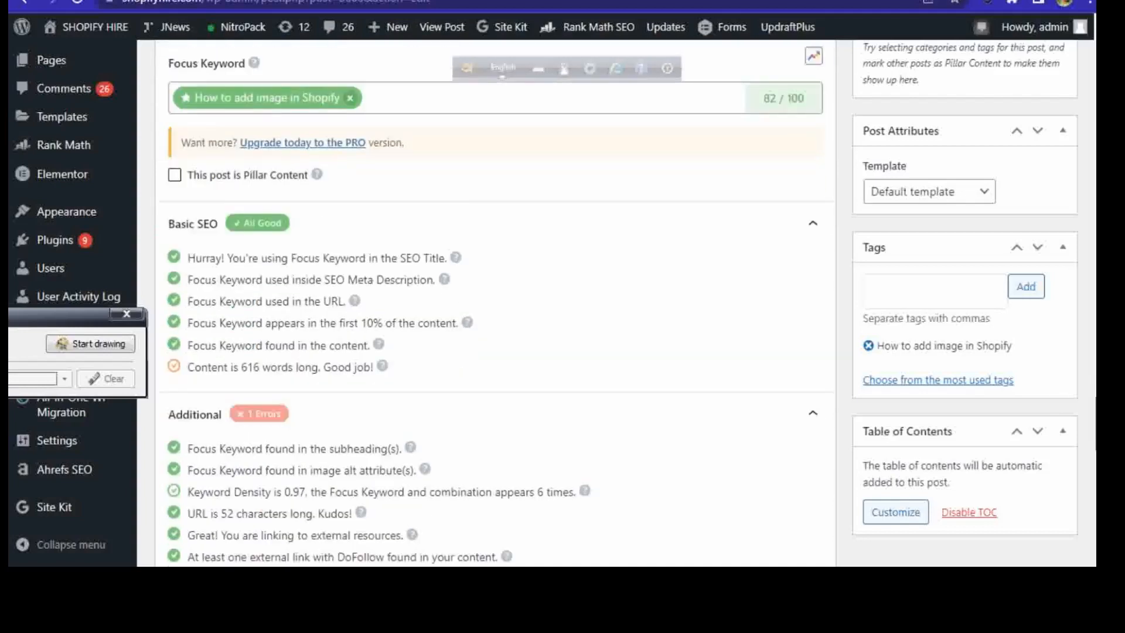
scroll(926, 360, up, 1)
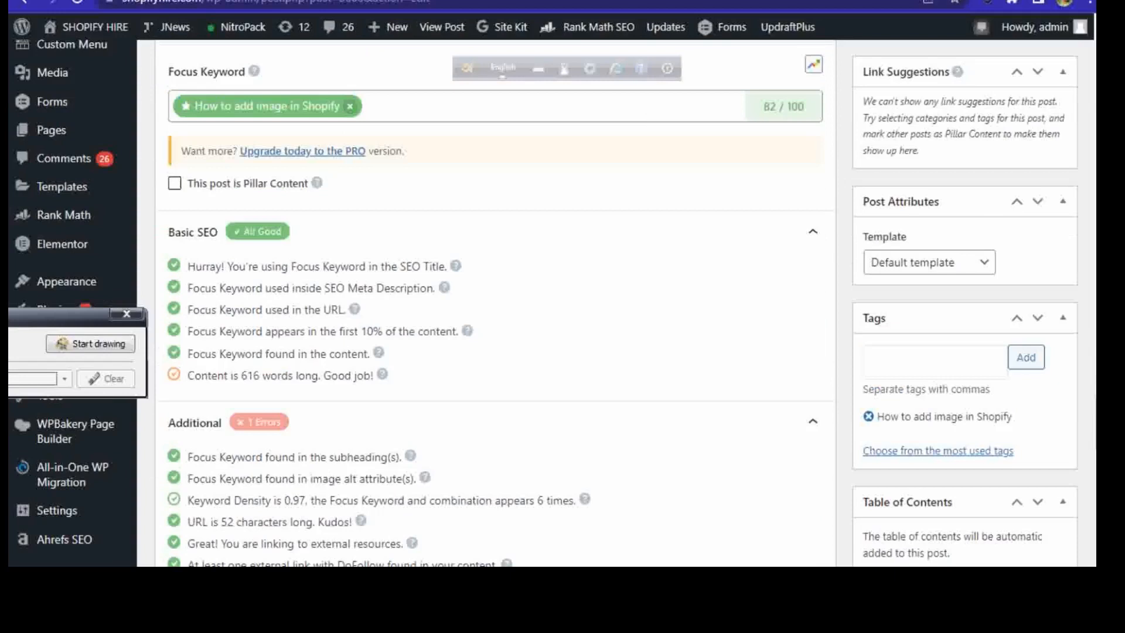
scroll(707, 397, down, 8)
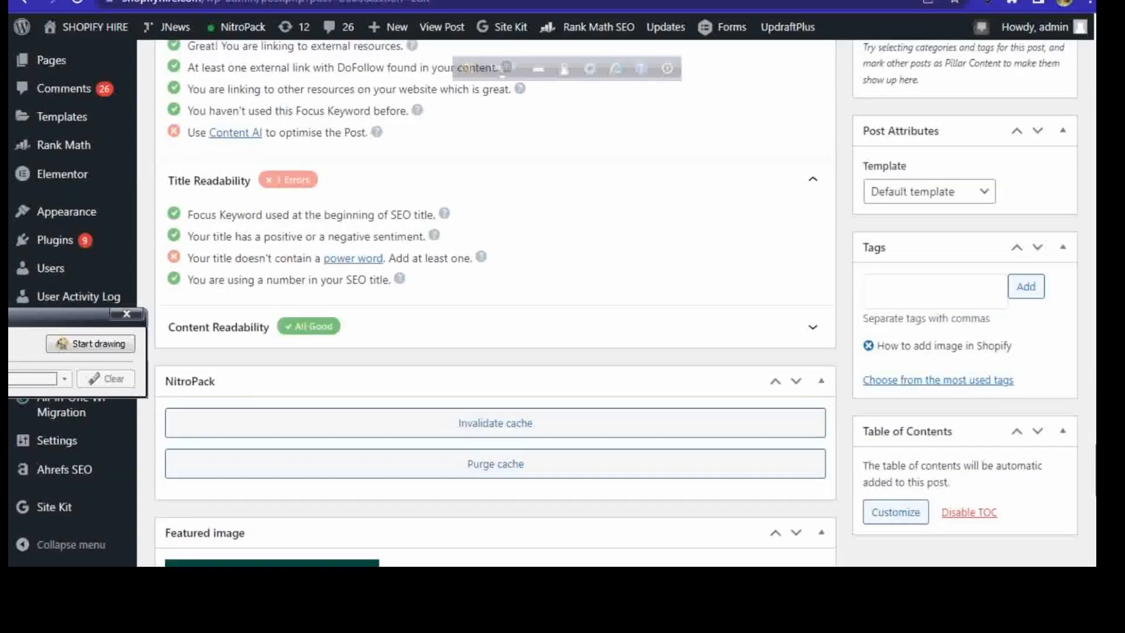
scroll(707, 398, up, 15)
scroll(992, 394, down, 4)
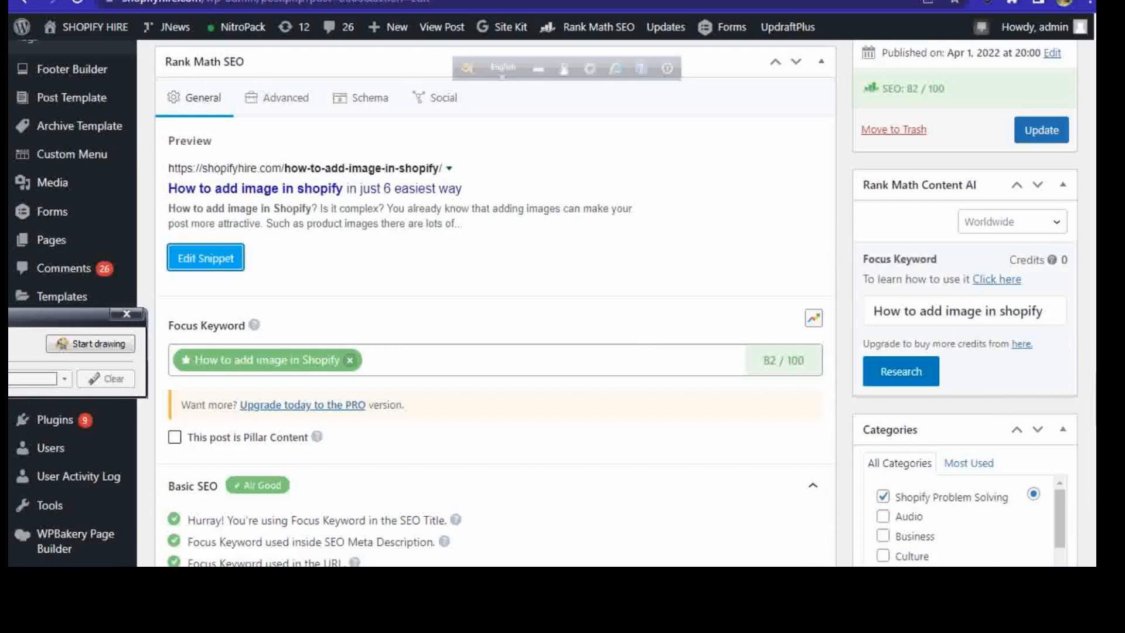
scroll(553, 303, up, 12)
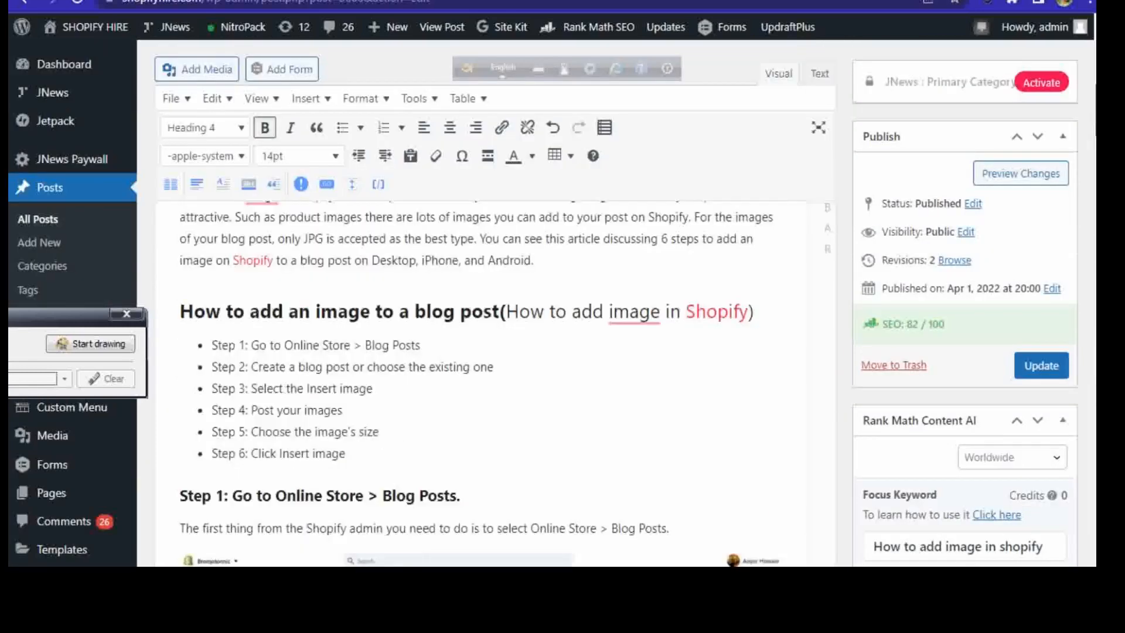
scroll(553, 303, up, 8)
scroll(553, 302, down, 12)
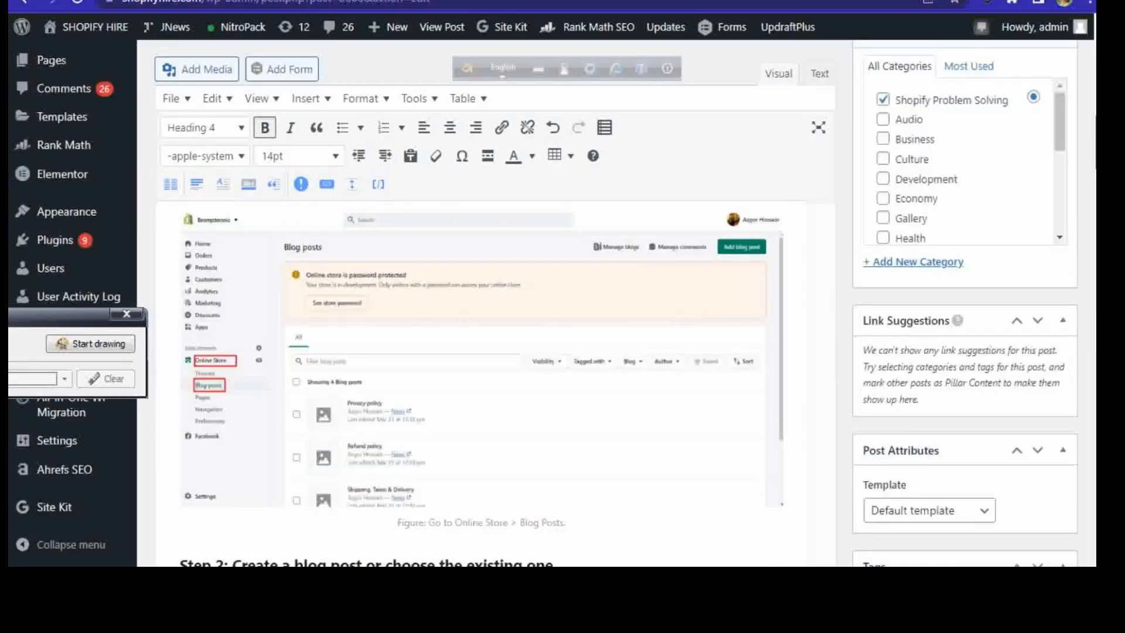
scroll(1084, 407, down, 12)
scroll(1081, 419, down, 6)
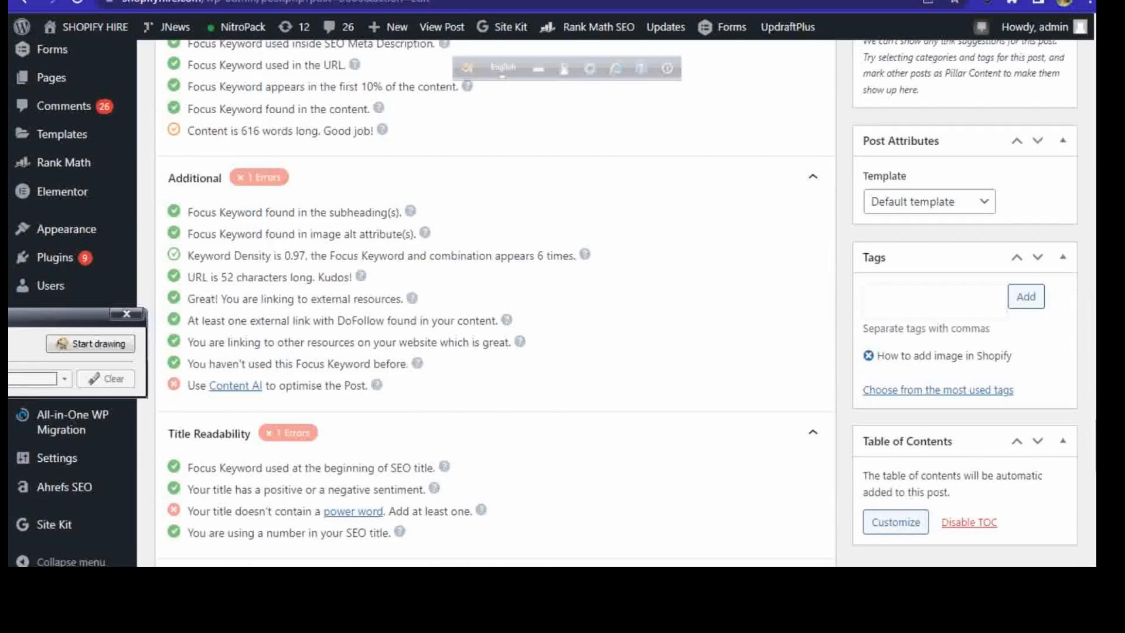
scroll(495, 302, up, 12)
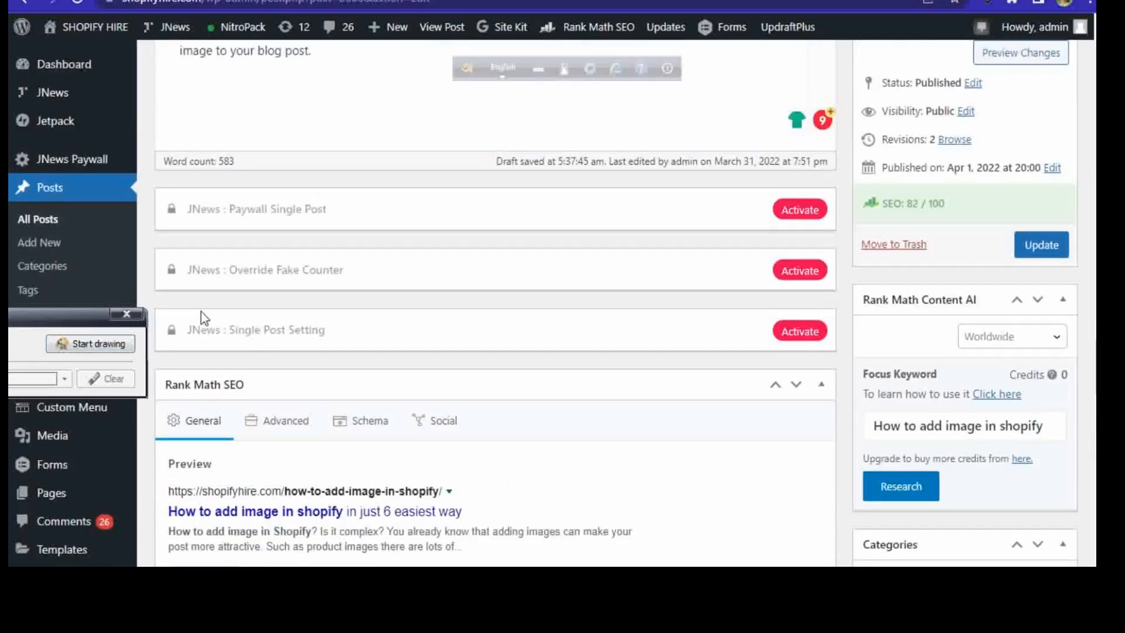
drag(48, 322, 737, 409)
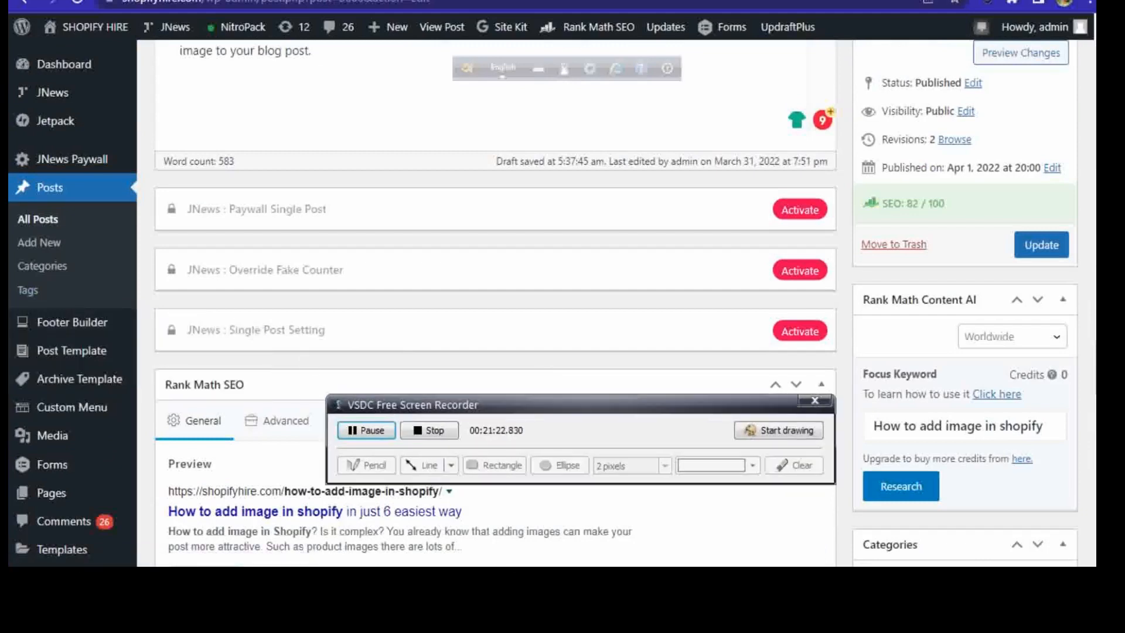
key(alt+Tab)
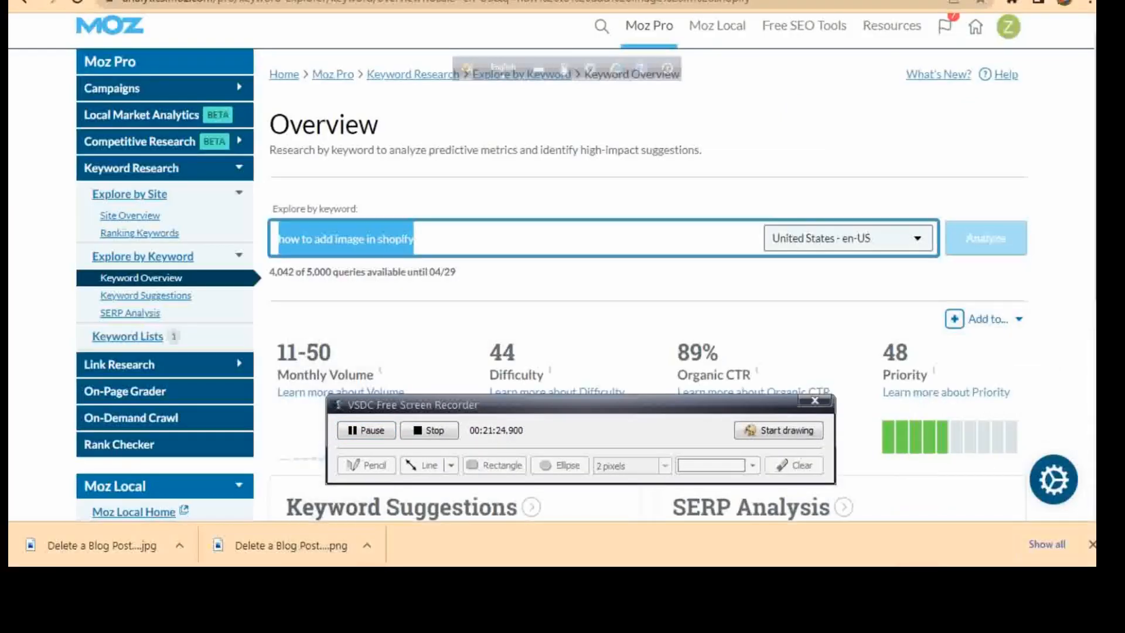
key(super+d)
click(564, 396)
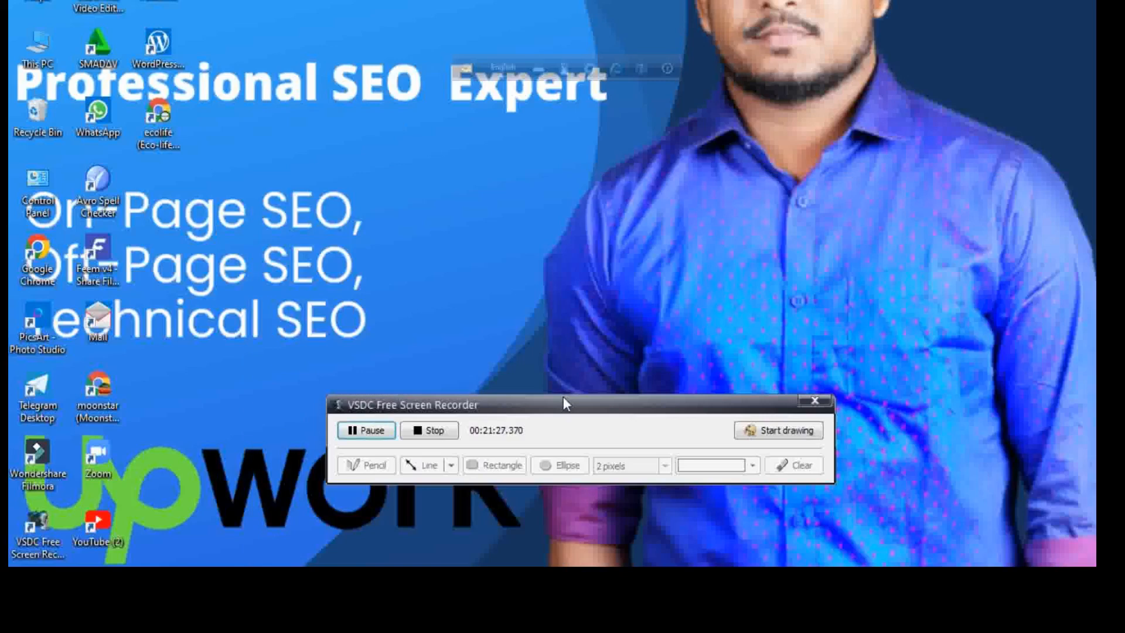
click(448, 432)
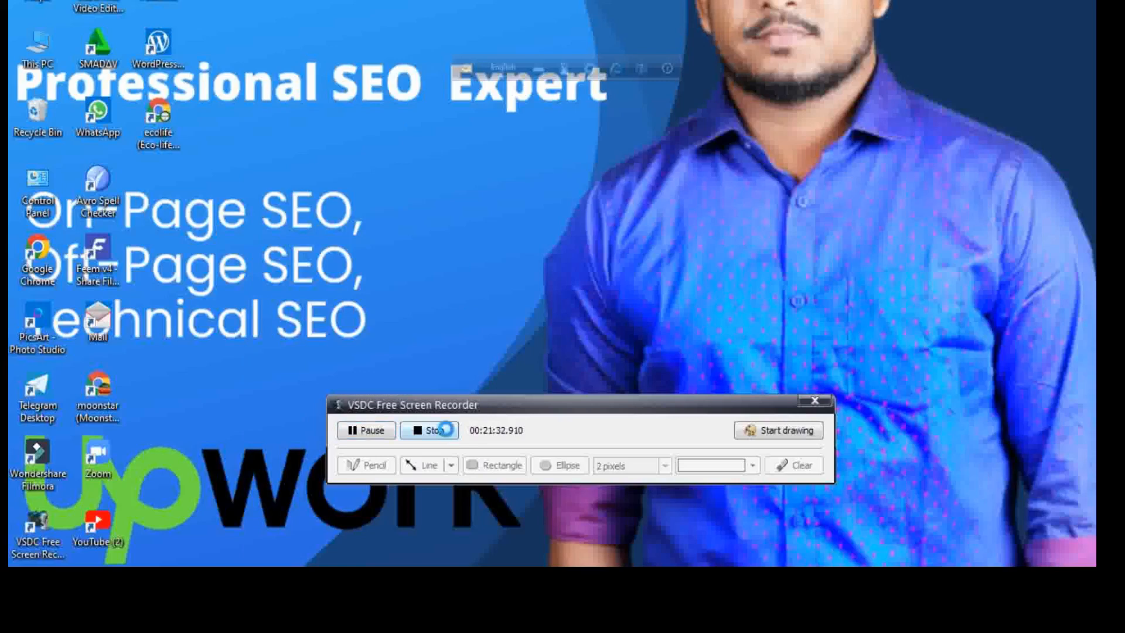